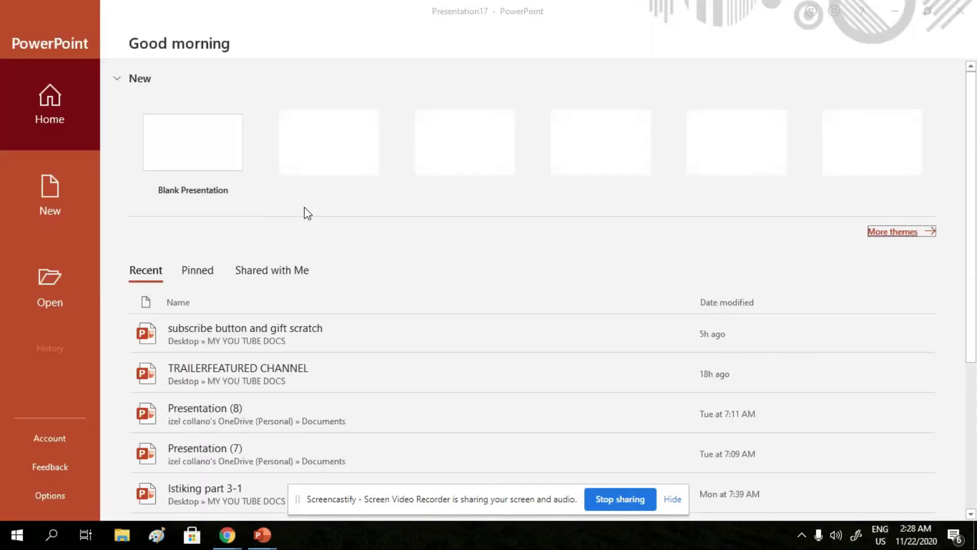
- Start a blank presentation and type 'HOW TO MAKE AN ANIMATION VIDEO USING POWERPOINTTS START' as the title
click(187, 122)
click(686, 297)
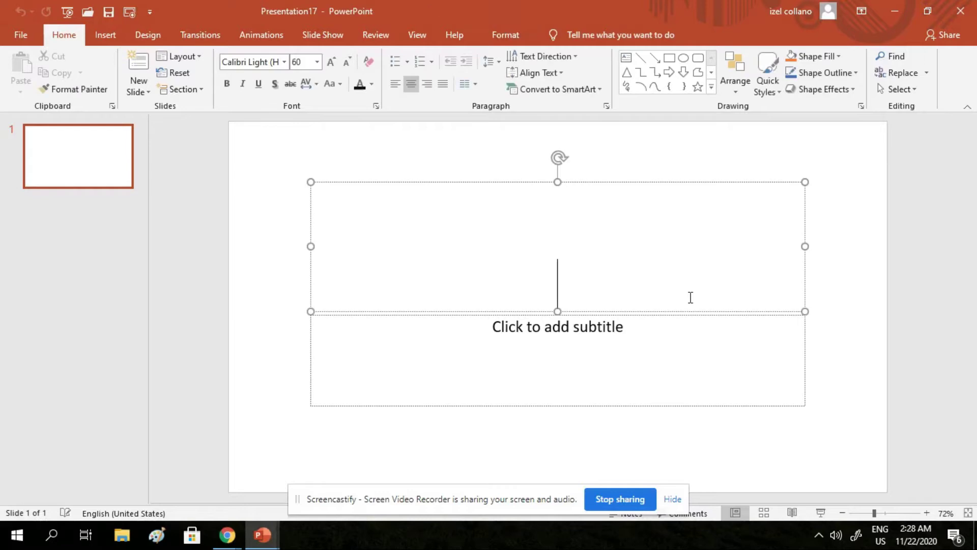
click(635, 325)
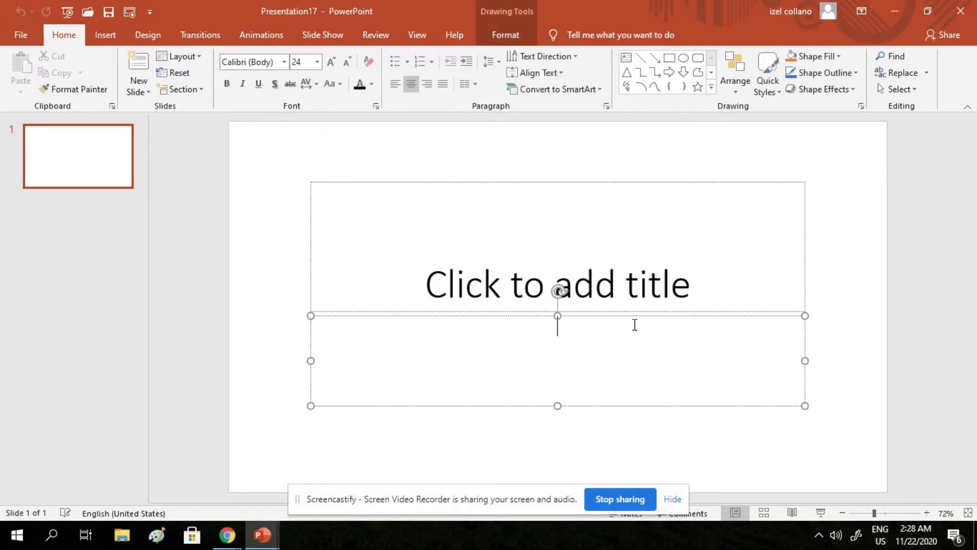
click(695, 282)
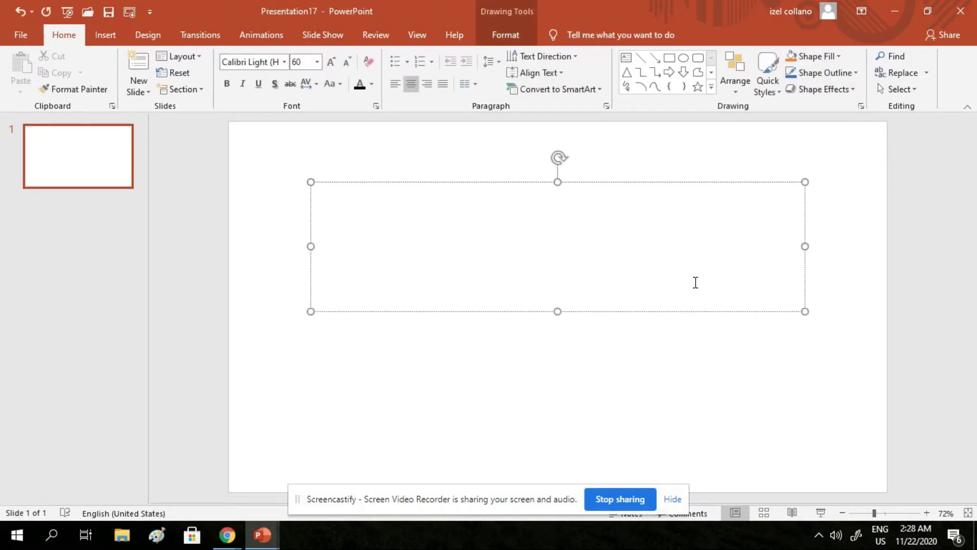
text(HOW TO MAKE AN ANIMATION VIDEO USIN)
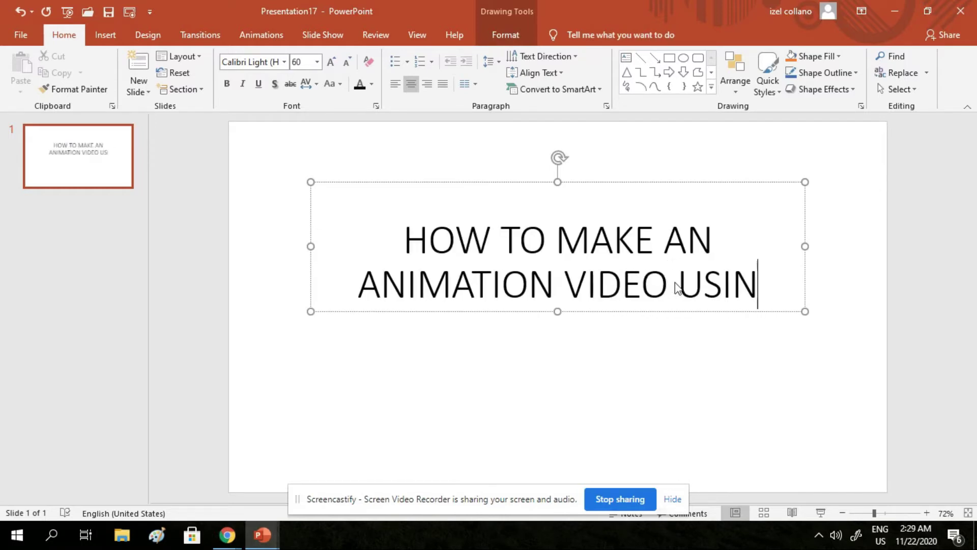
text(G POWERPOINT)
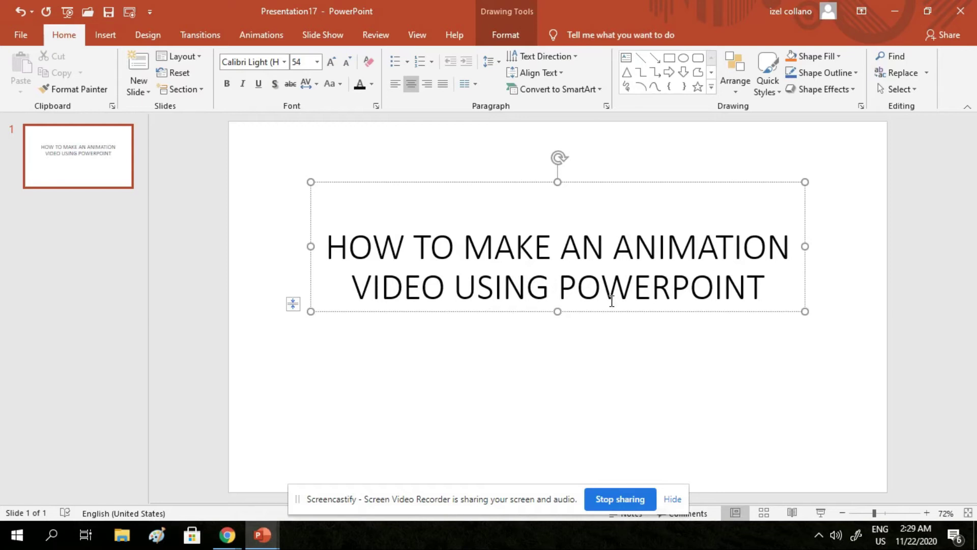
text(TS START)
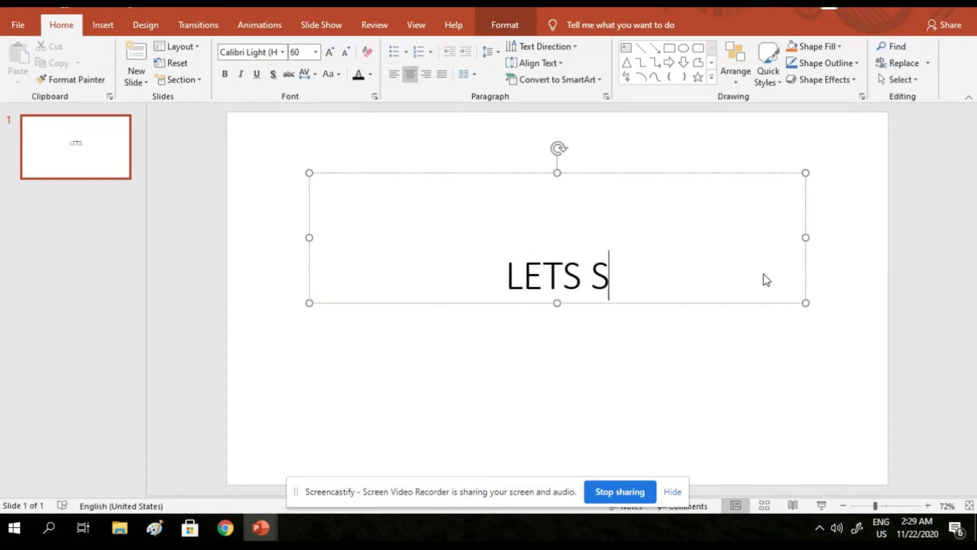
- Replace the title text with NARUTO and set it in Freestyle Script
key(BackSpace)
key(BackSpace)
key(BackSpace)
key(BackSpace)
text(NARUTO)
key(ctrl+a)
click(279, 46)
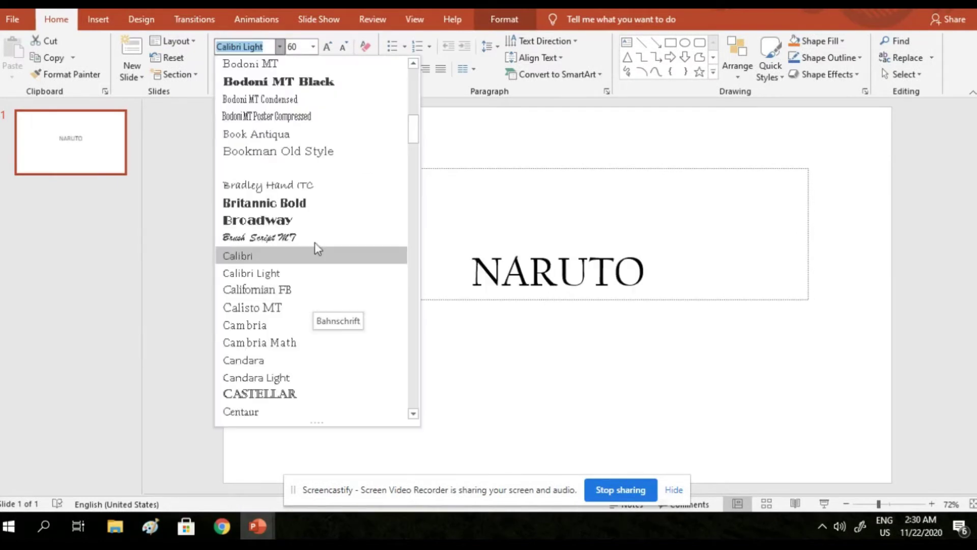
scroll(323, 219, down, 5)
click(320, 221)
- Enlarge the NARUTO title to font size 100
click(314, 44)
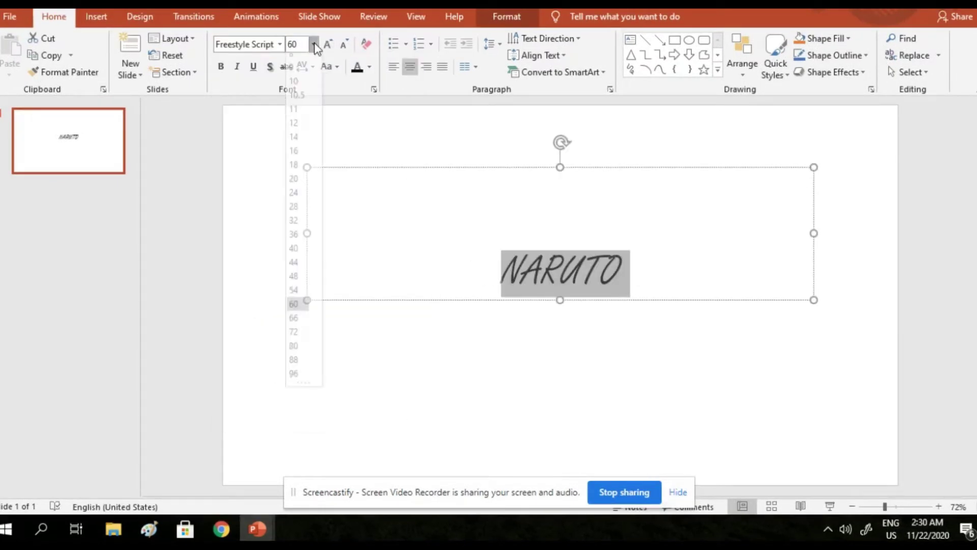
click(298, 381)
click(541, 172)
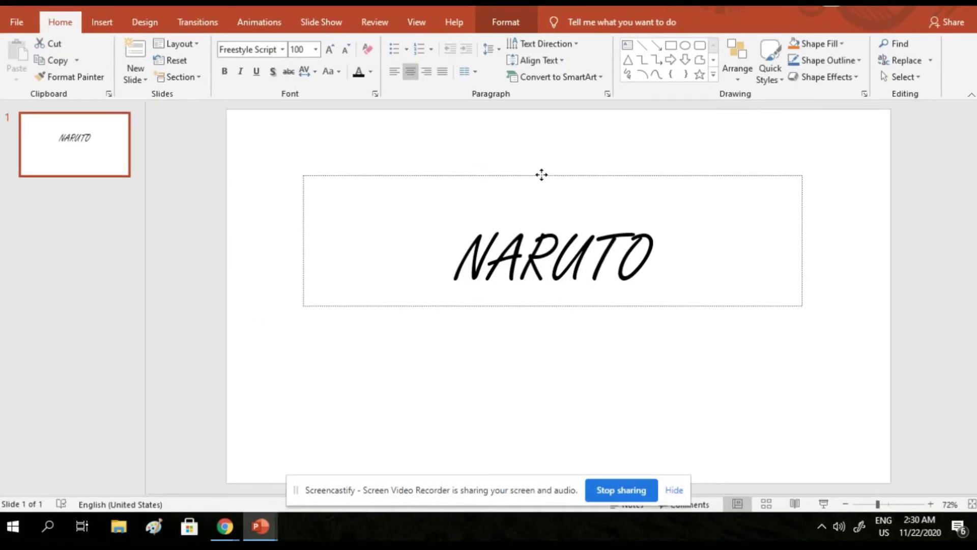
click(307, 142)
click(144, 22)
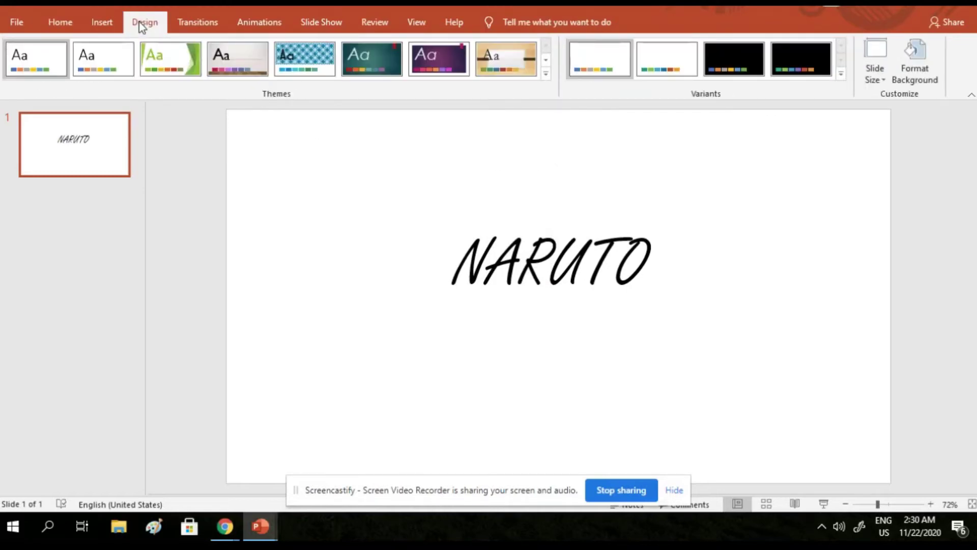
scroll(178, 76, up, 2)
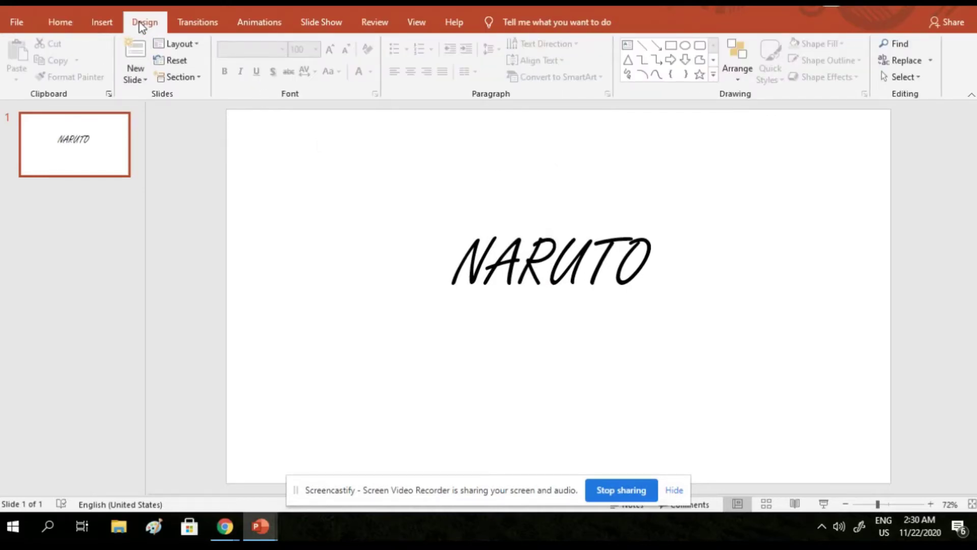
- Apply a gradient fill background, colouring the third stop orange and the rightmost stop red
click(141, 24)
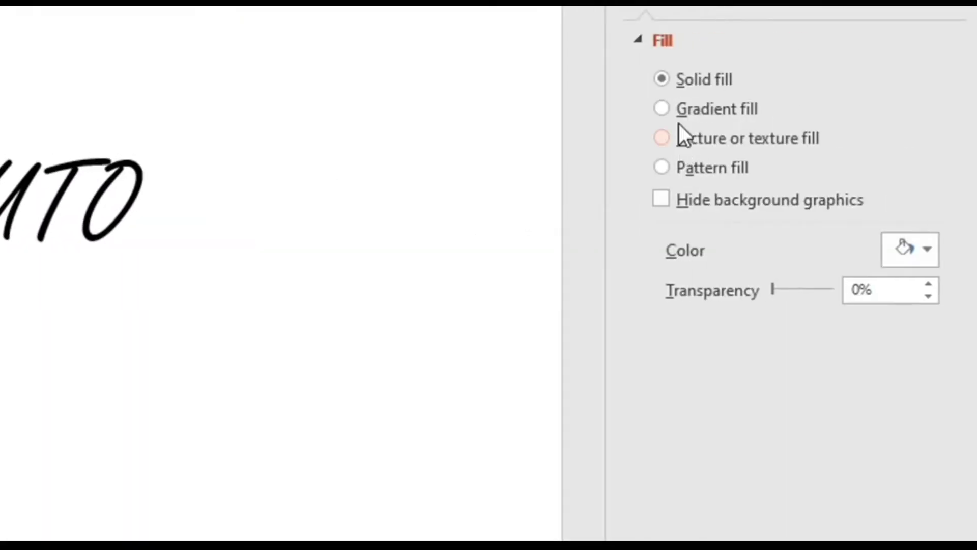
click(671, 113)
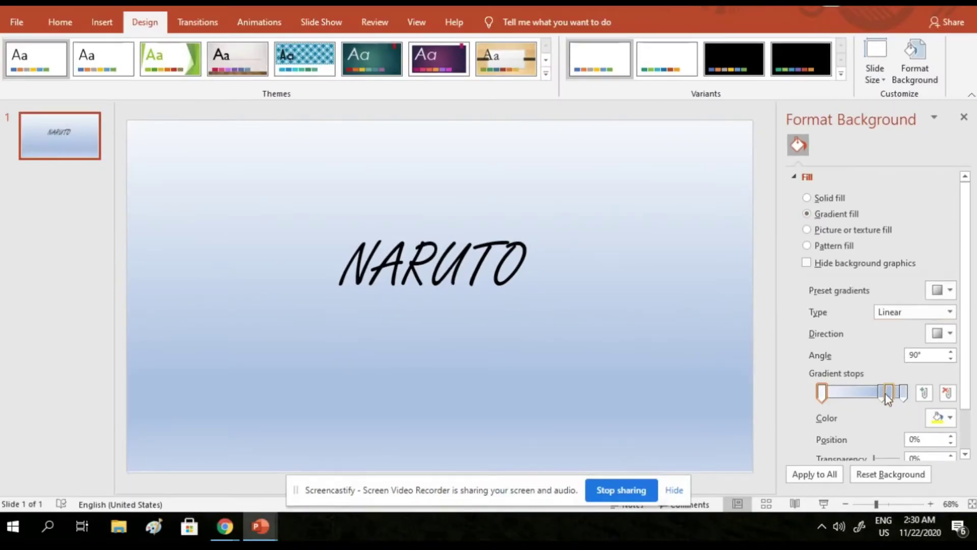
click(888, 392)
click(951, 416)
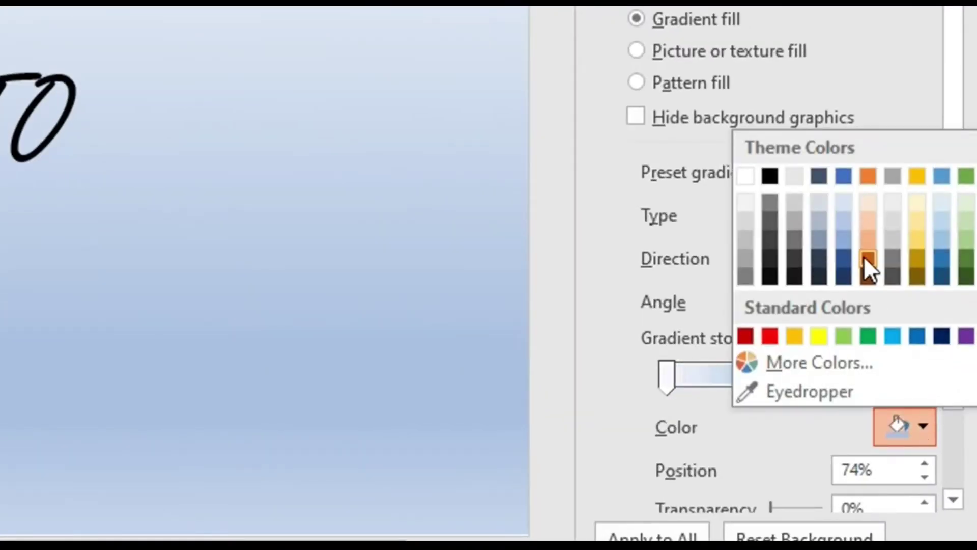
click(864, 256)
click(830, 381)
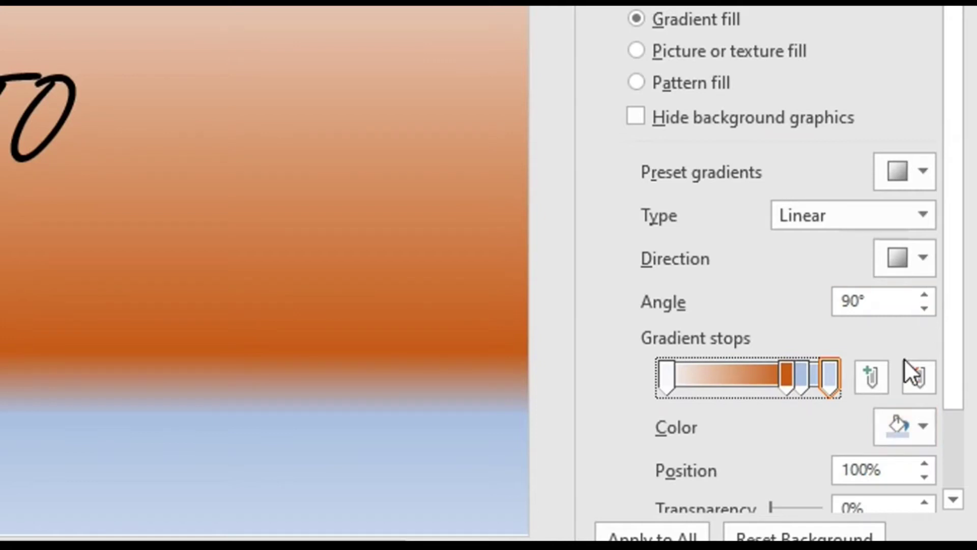
click(924, 426)
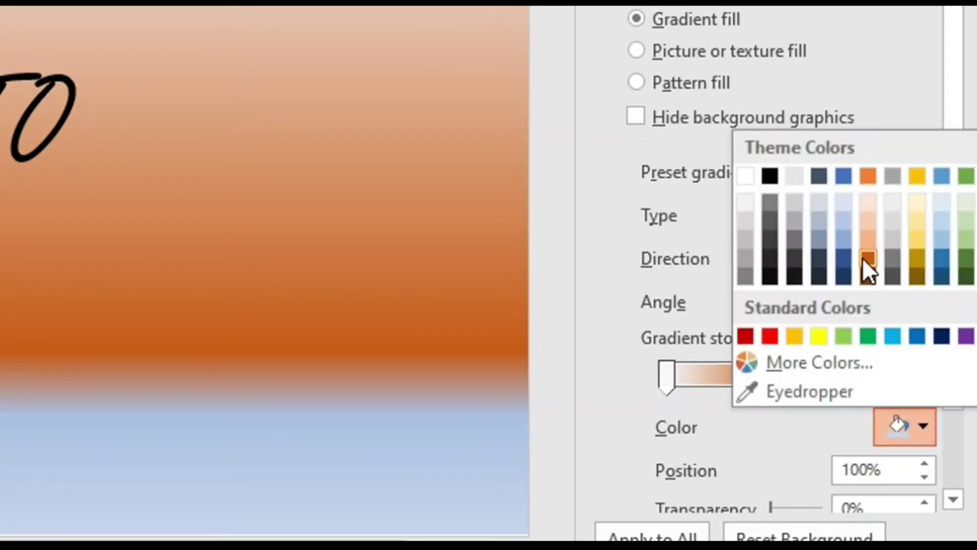
click(771, 340)
- Recolour the light-blue stop dark orange and drag the orange and red stops into position
click(801, 378)
click(901, 428)
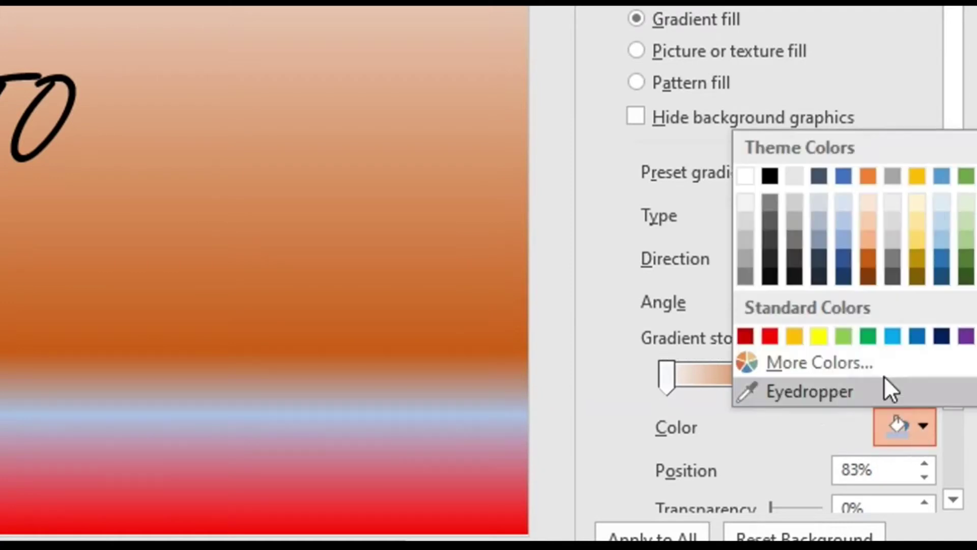
click(870, 259)
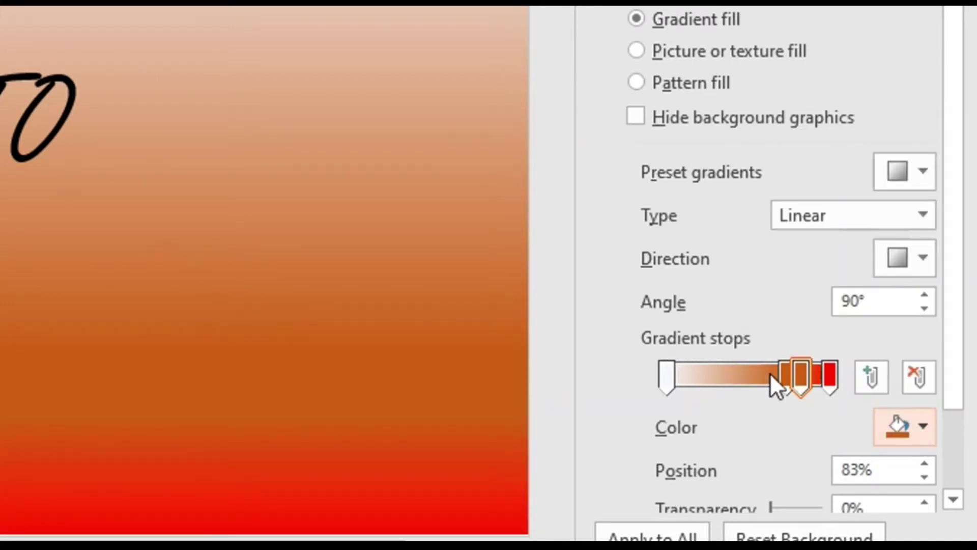
drag(769, 377, 744, 394)
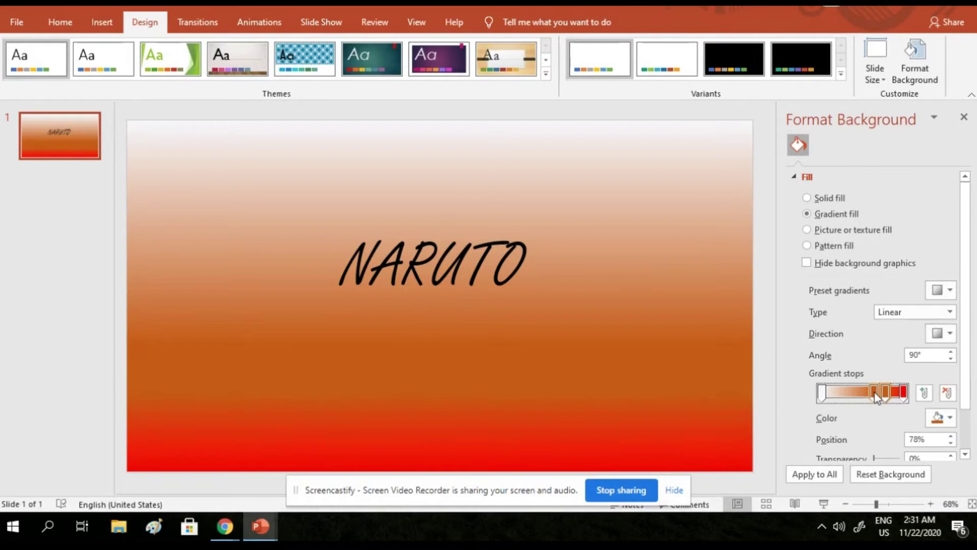
drag(876, 394, 903, 391)
click(901, 391)
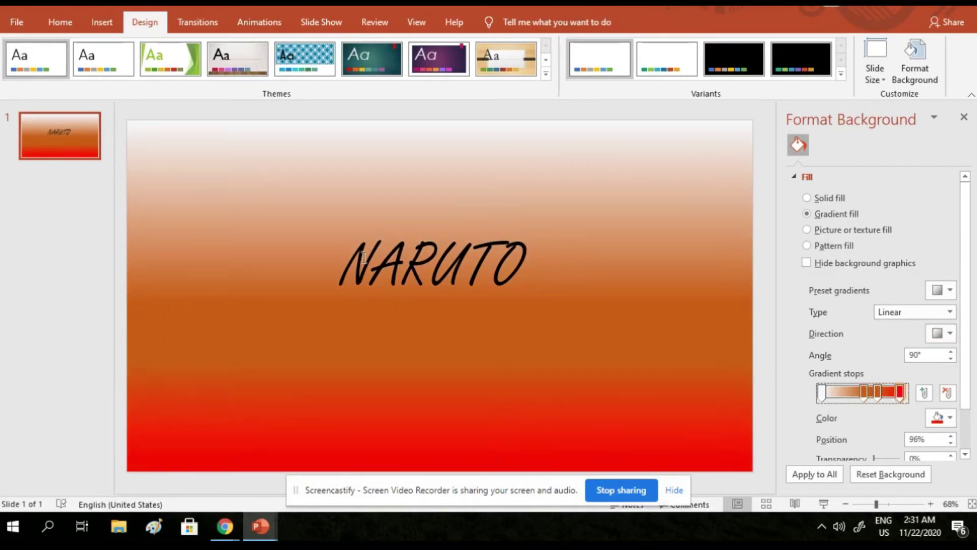
- Make the first gradient stop light yellow for the top of the background
click(825, 393)
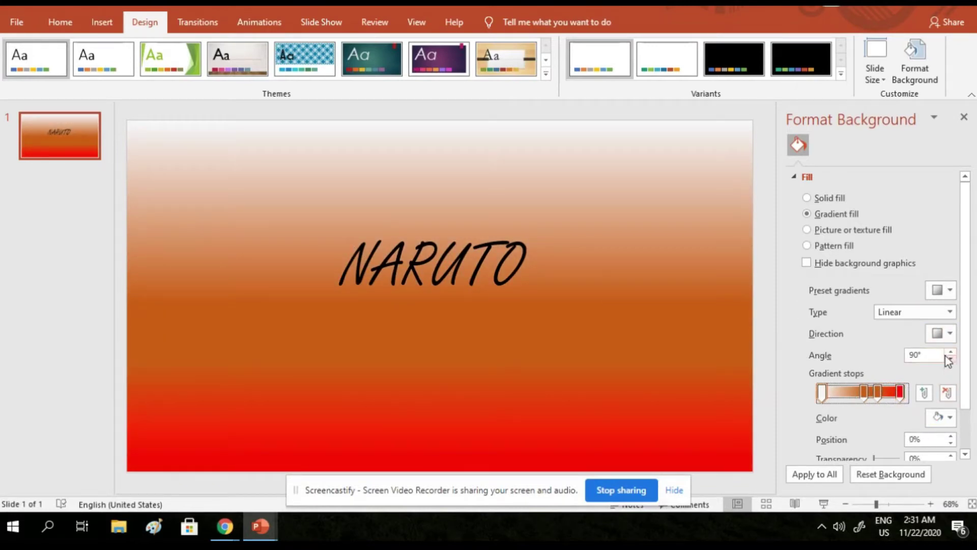
click(942, 418)
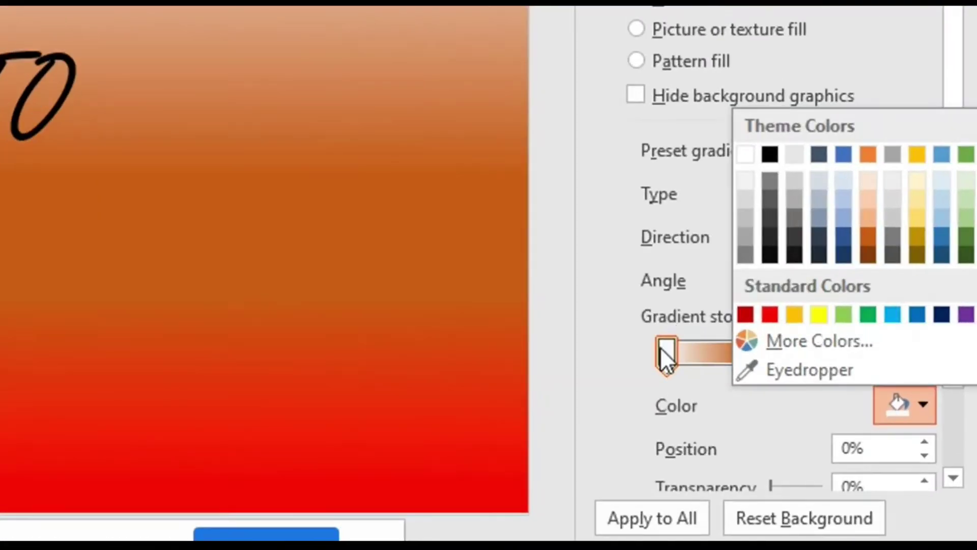
click(662, 351)
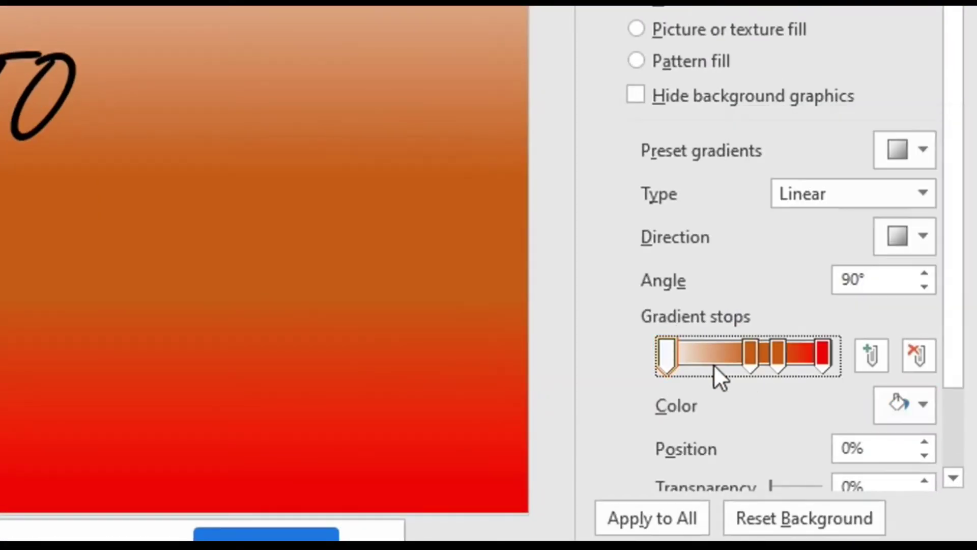
click(942, 418)
click(942, 338)
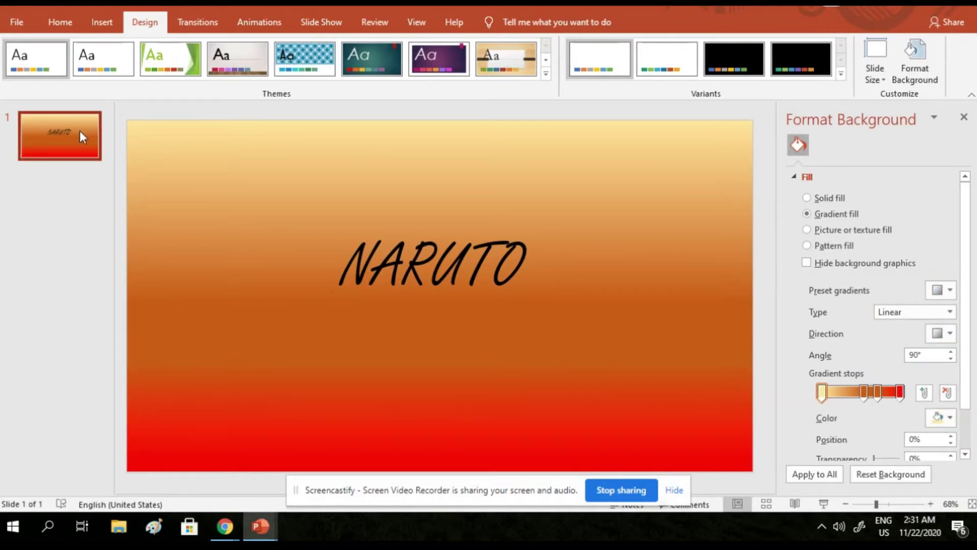
click(62, 20)
- Add a blank second slide, then bring up the Google Images search for Naruto pictures
click(136, 76)
click(173, 260)
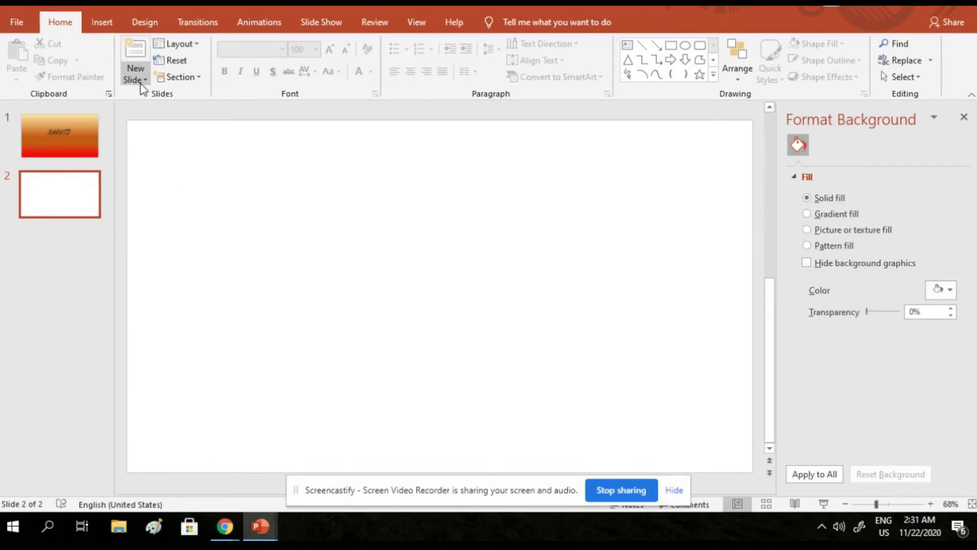
click(103, 23)
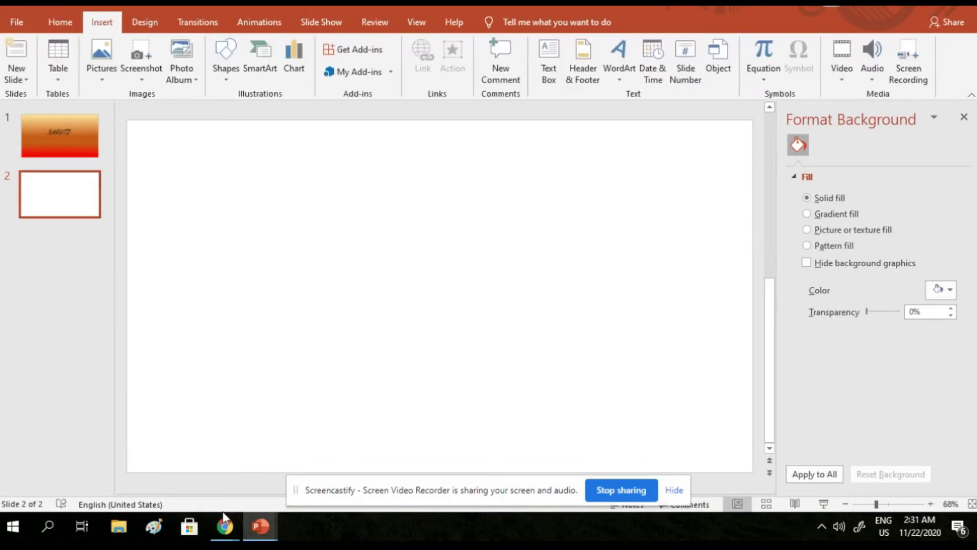
mouse_move(225, 527)
click(224, 459)
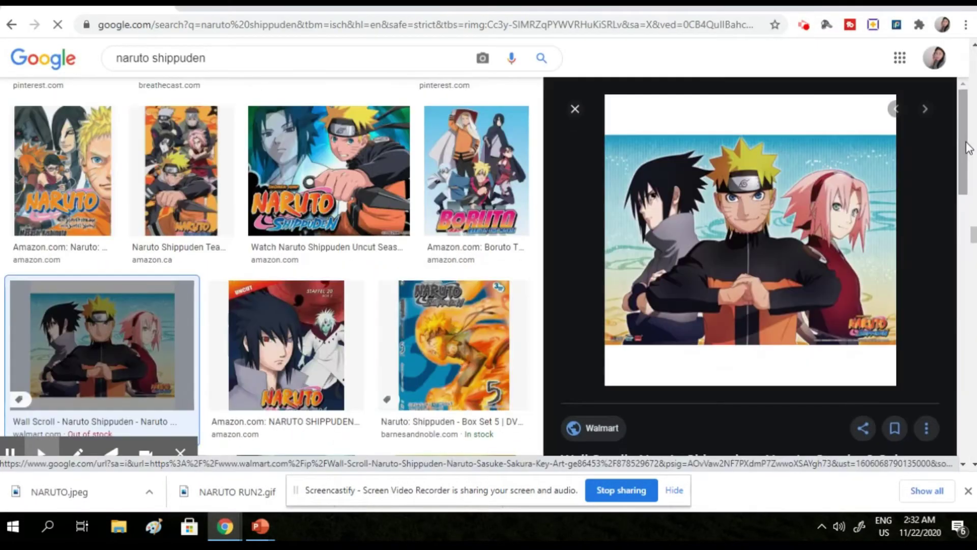
- Scroll through the naruto shippuden image results, then return to PowerPoint
scroll(969, 148, down, 3)
scroll(968, 148, down, 3)
scroll(969, 148, down, 3)
scroll(969, 147, down, 2)
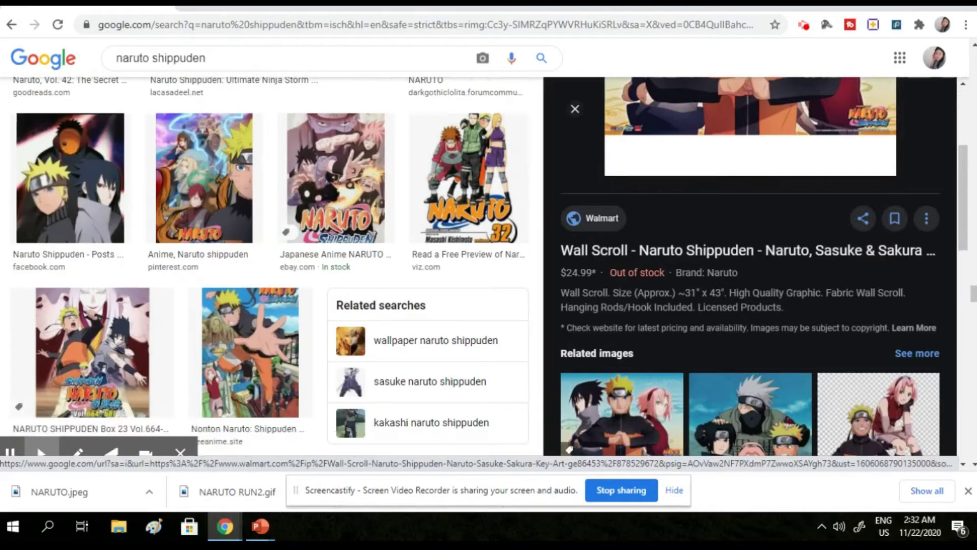
scroll(270, 264, down, 5)
scroll(270, 265, down, 5)
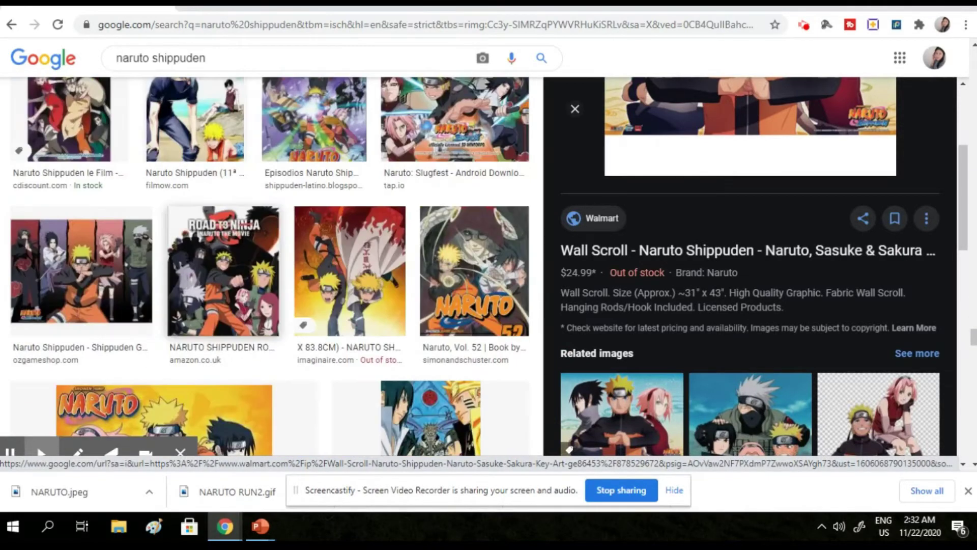
key(alt+Tab)
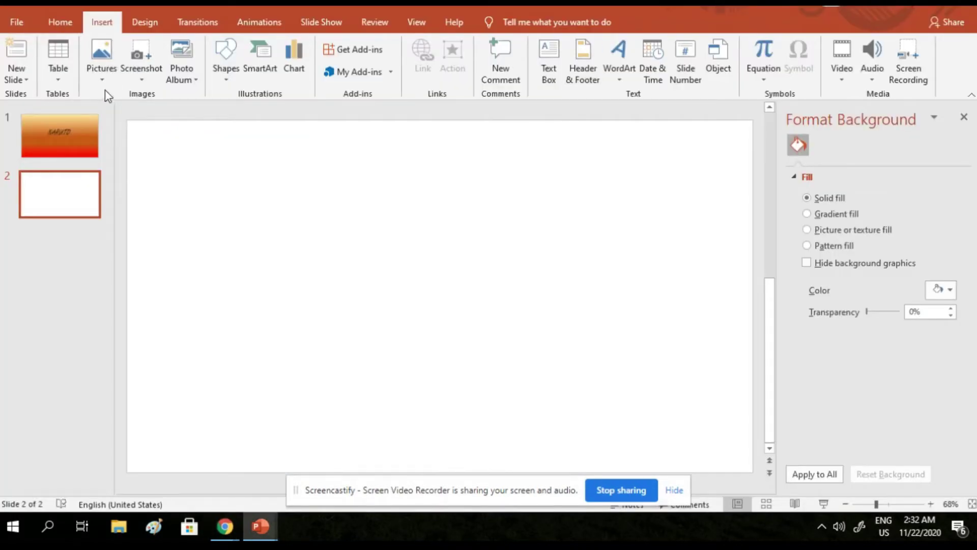
- Insert the saved Naruto image from this device onto slide 2 and crop off its white bands
click(106, 81)
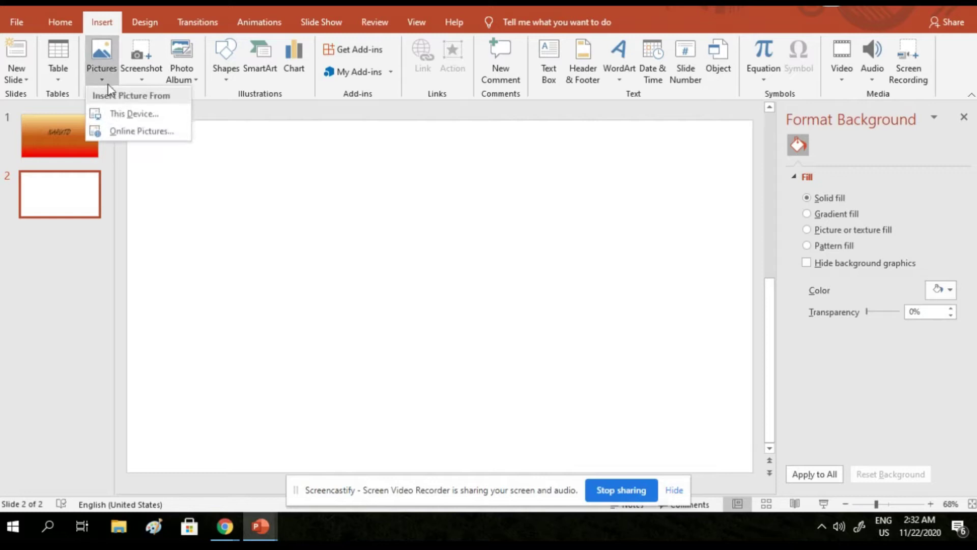
click(128, 118)
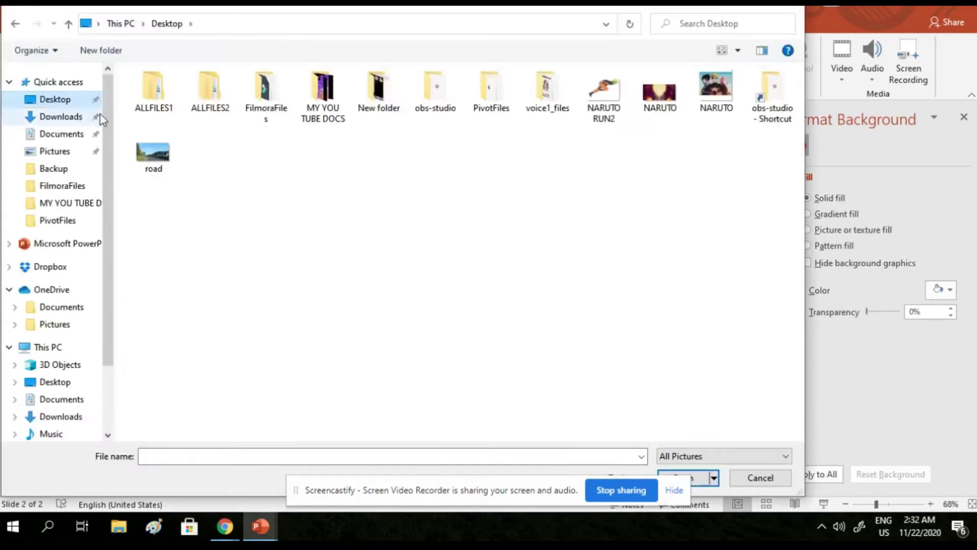
double_click(654, 92)
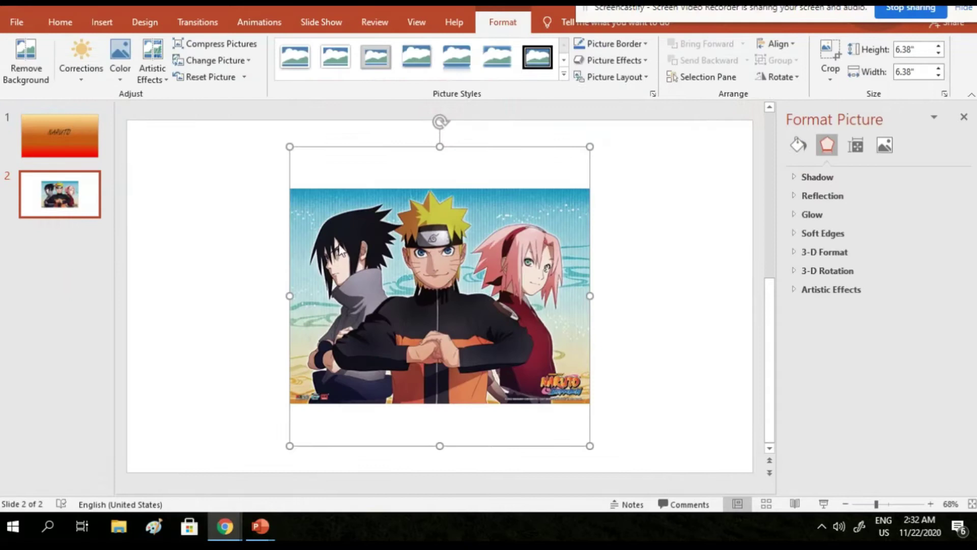
right_click(408, 160)
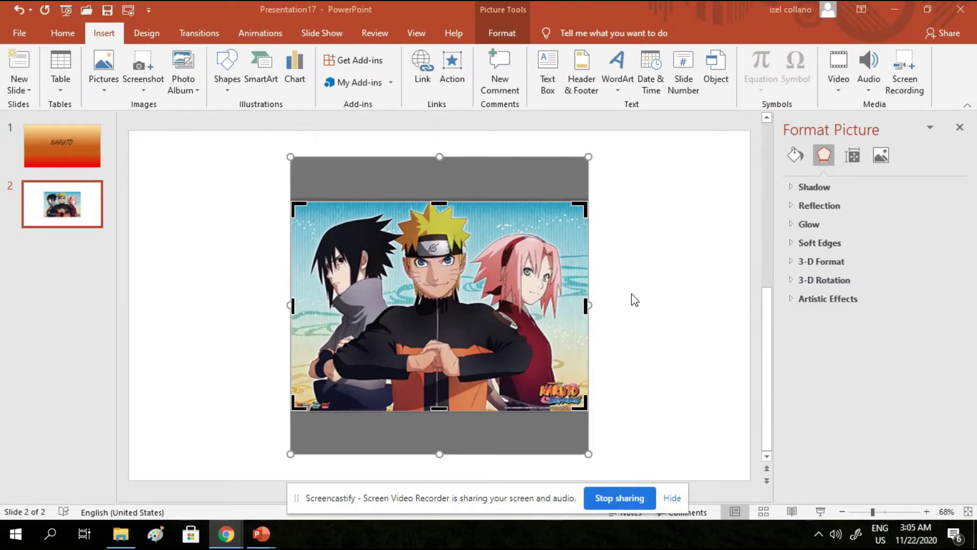
click(179, 280)
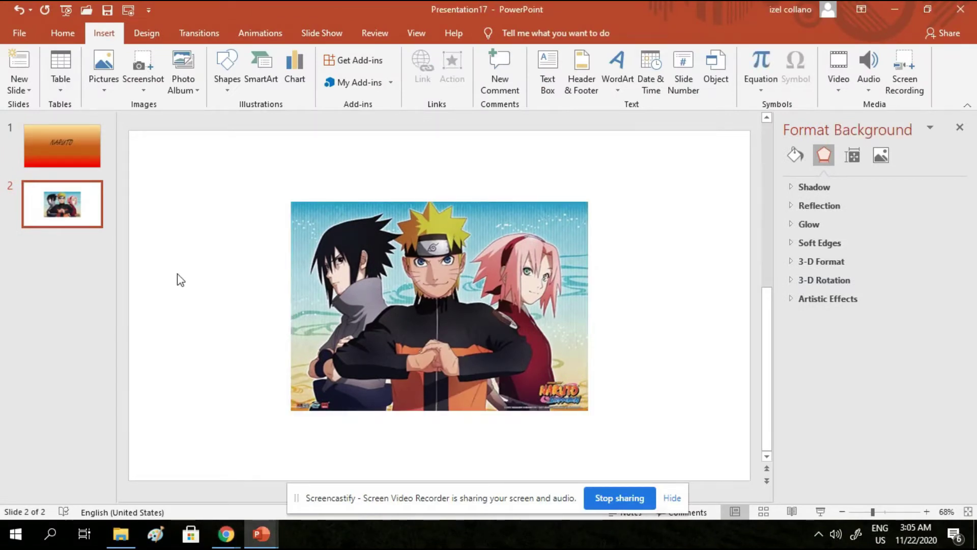
- Enlarge the cropped picture upward, downward, and to both sides to fill the slide
click(439, 217)
drag(440, 411, 442, 483)
drag(439, 201, 440, 131)
drag(589, 314, 659, 314)
drag(290, 314, 219, 314)
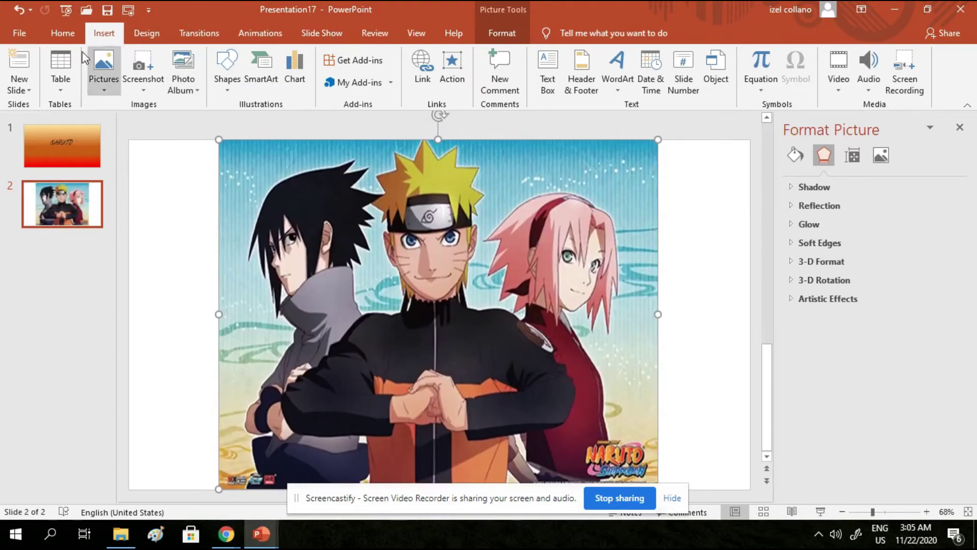
- Start Remove Background on the picture and stretch the kept region over the whole image
click(62, 33)
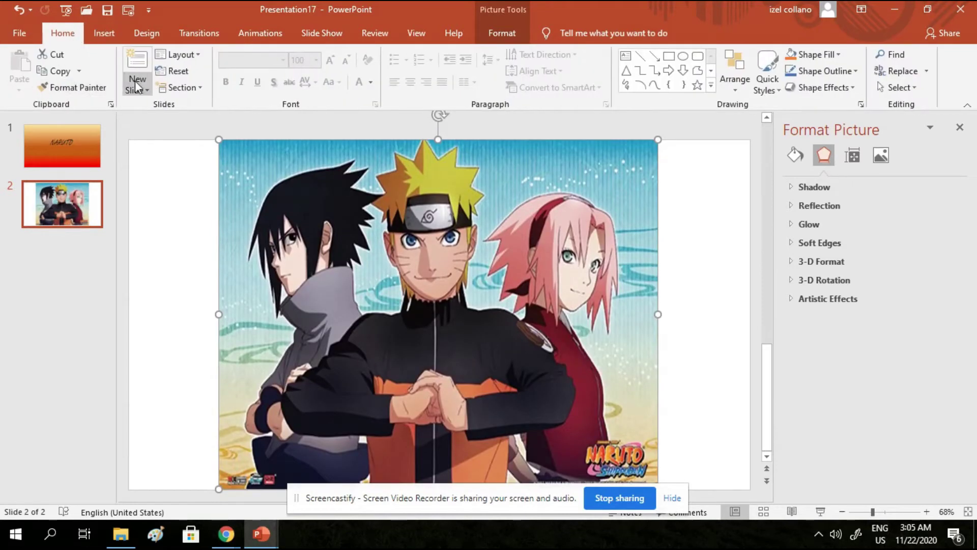
double_click(301, 173)
click(25, 76)
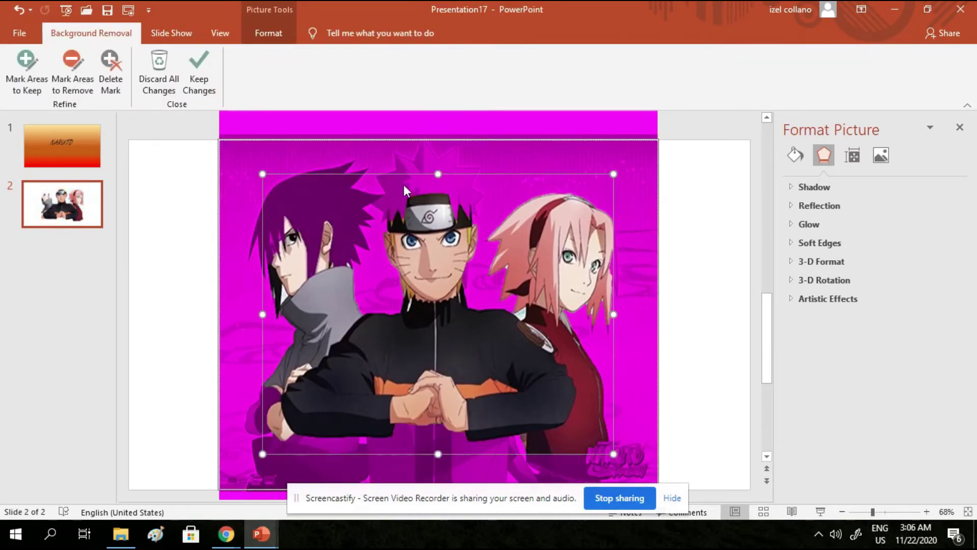
drag(439, 173, 439, 138)
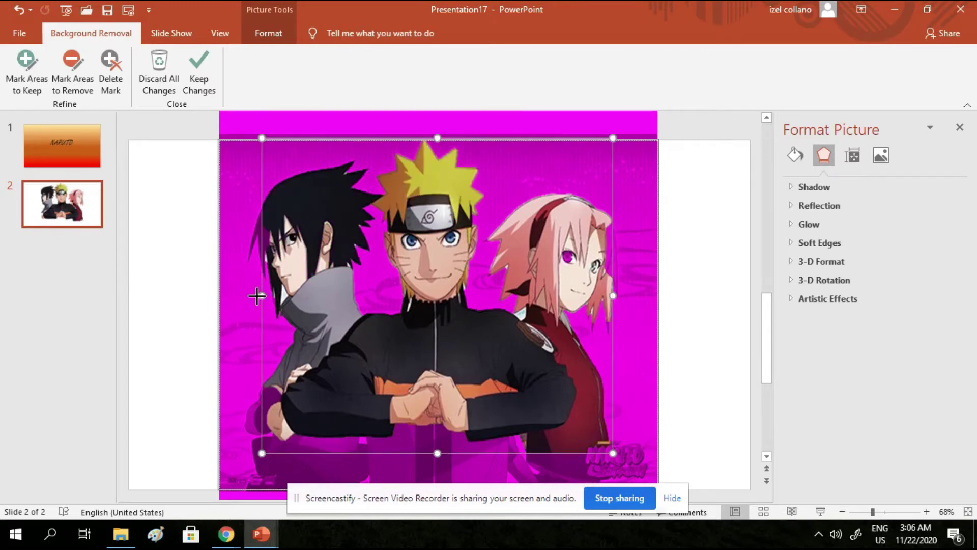
drag(419, 452, 418, 484)
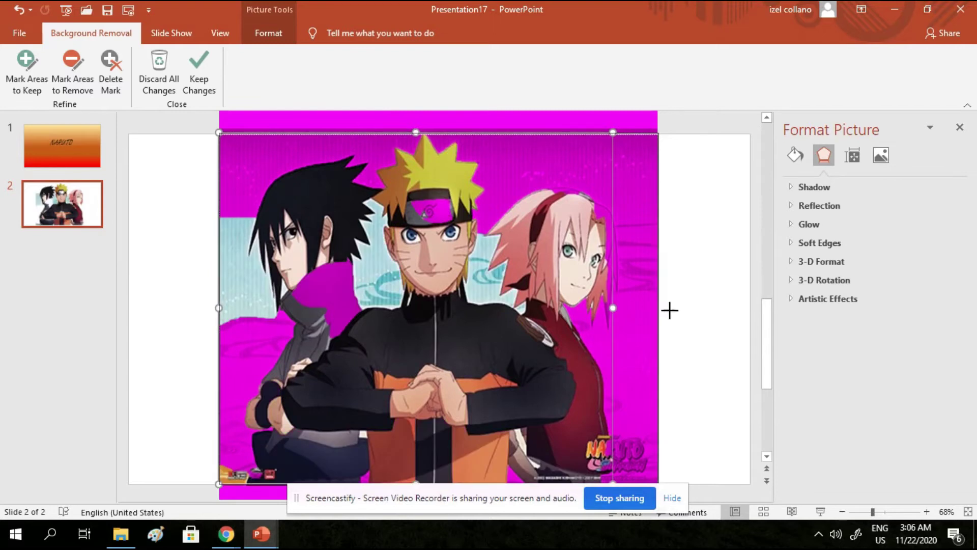
drag(629, 288, 741, 244)
drag(767, 352, 767, 364)
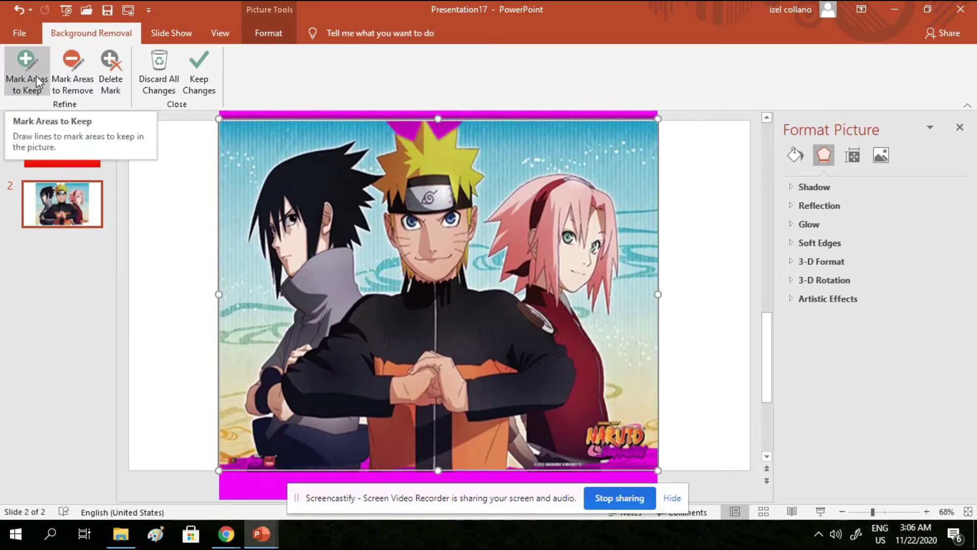
- Mark the teal sky and swirl areas around Naruto, Sasuke and Sakura for removal
click(81, 78)
click(441, 128)
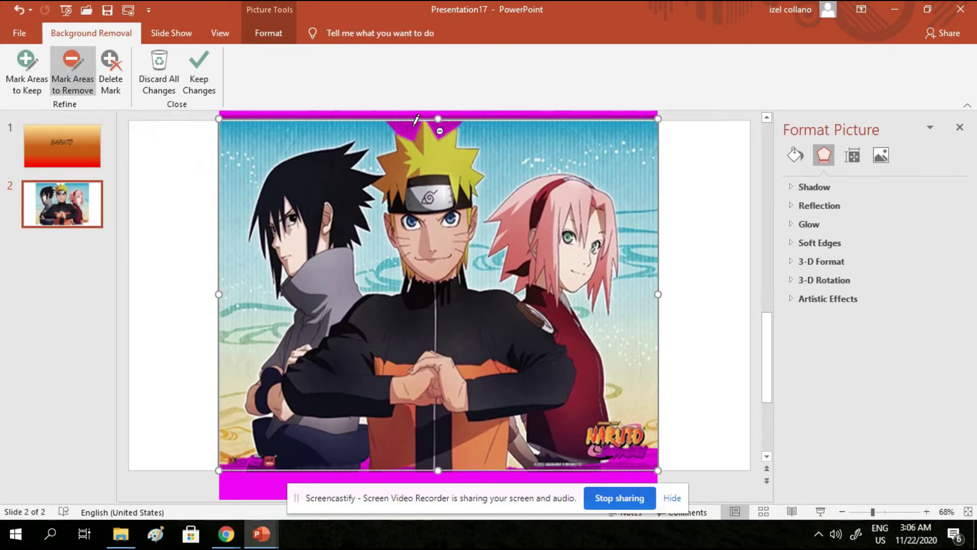
drag(441, 128, 481, 114)
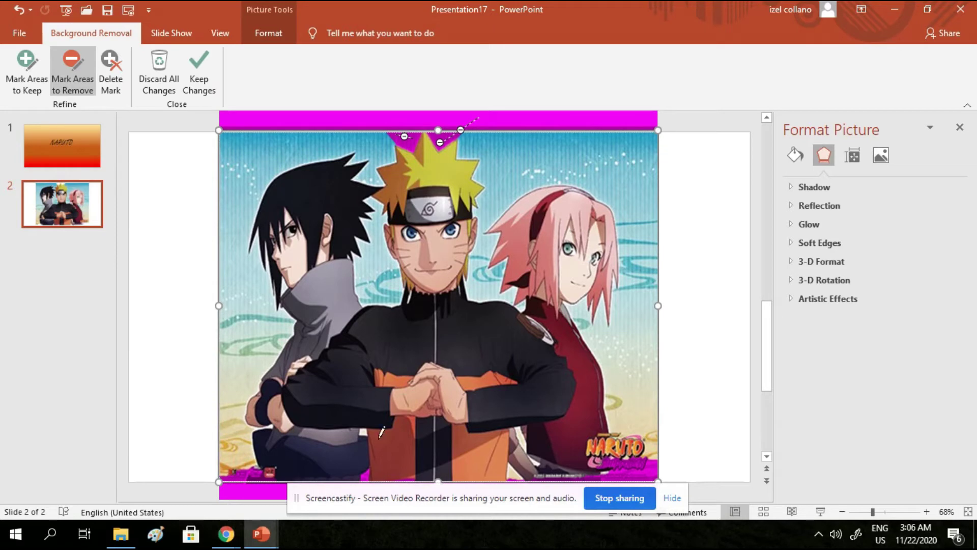
drag(250, 331, 238, 339)
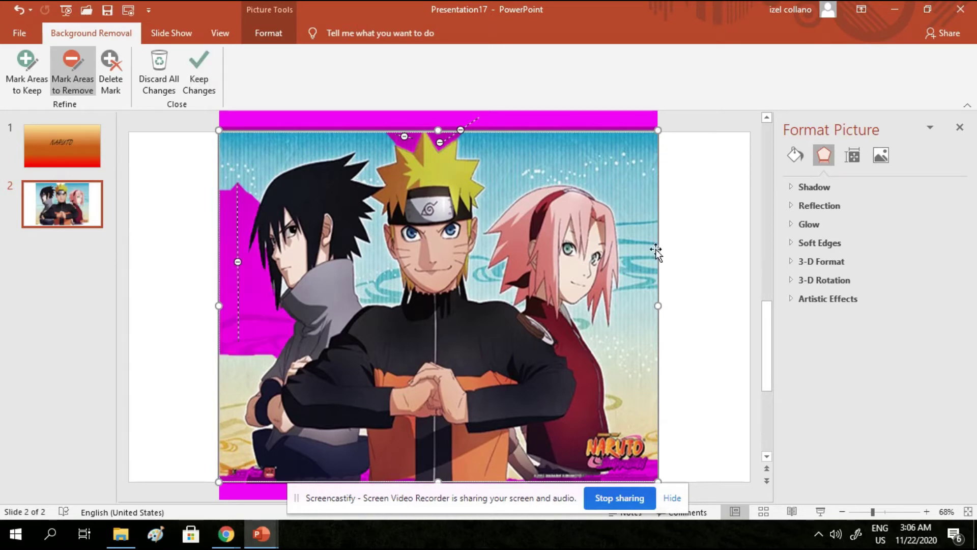
drag(637, 136, 637, 134)
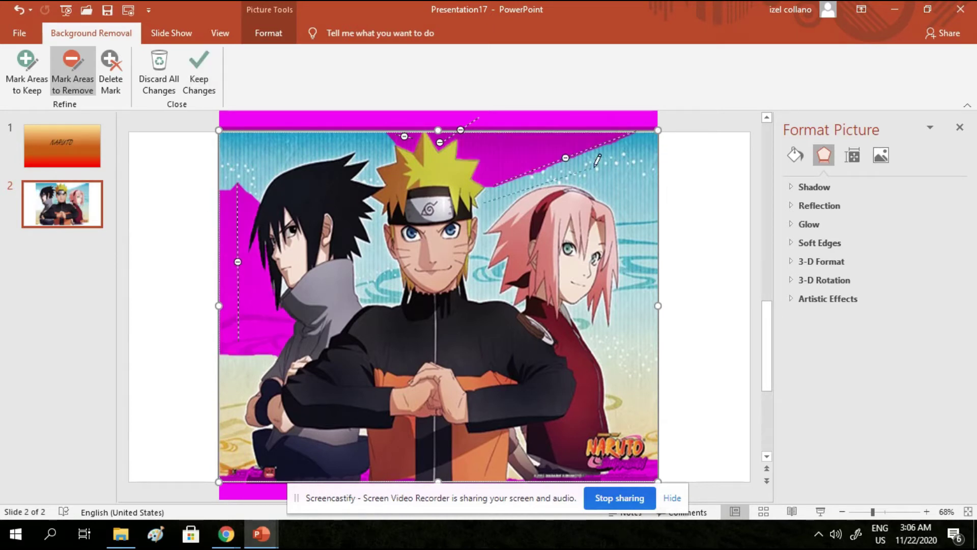
drag(594, 166, 596, 167)
drag(640, 357, 639, 361)
mouse_move(643, 411)
mouse_down()
mouse_move(574, 300)
mouse_move(594, 316)
mouse_up()
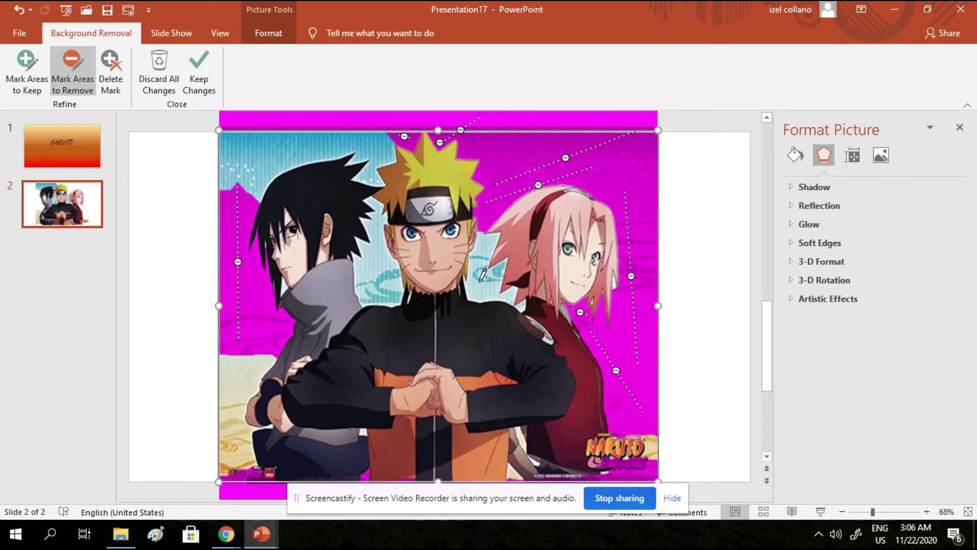
drag(488, 251, 488, 250)
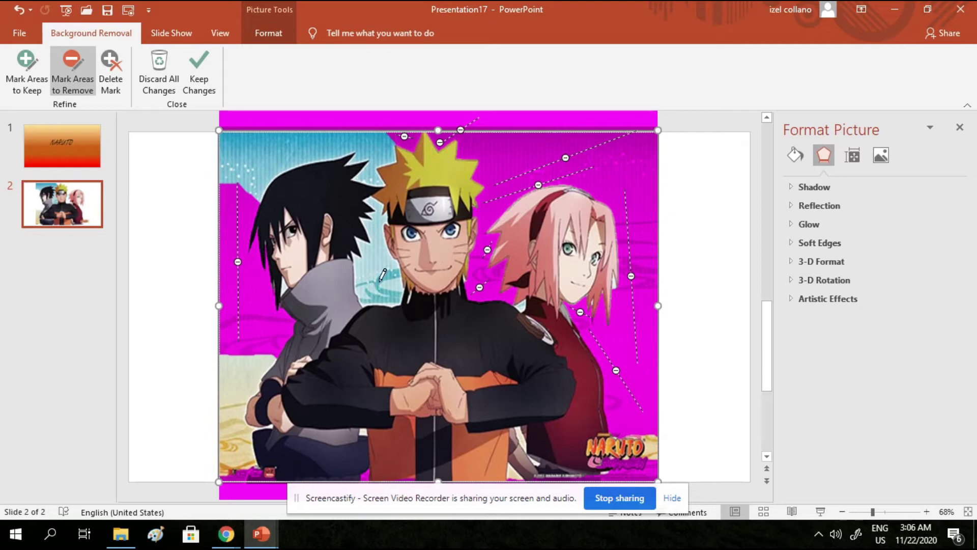
drag(377, 230, 376, 232)
drag(390, 148, 389, 148)
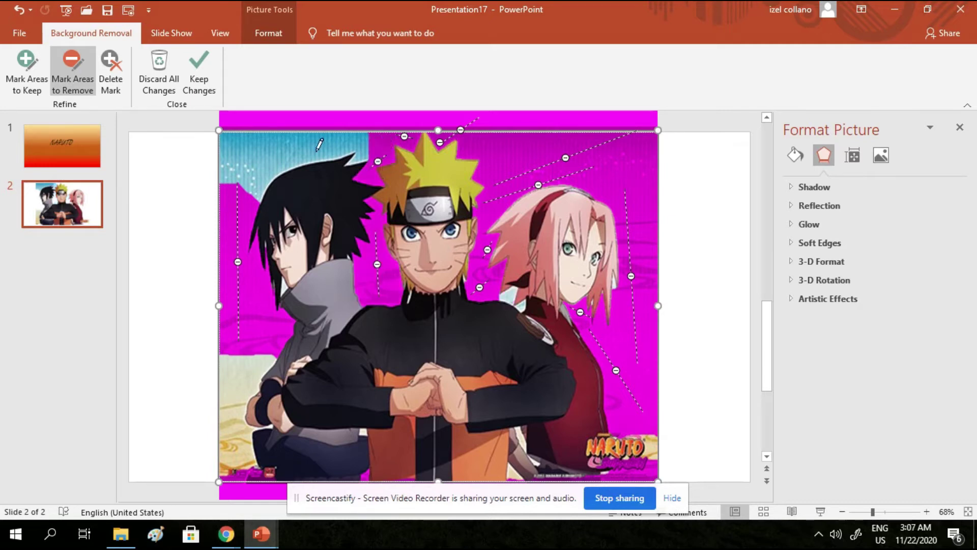
drag(321, 147, 341, 143)
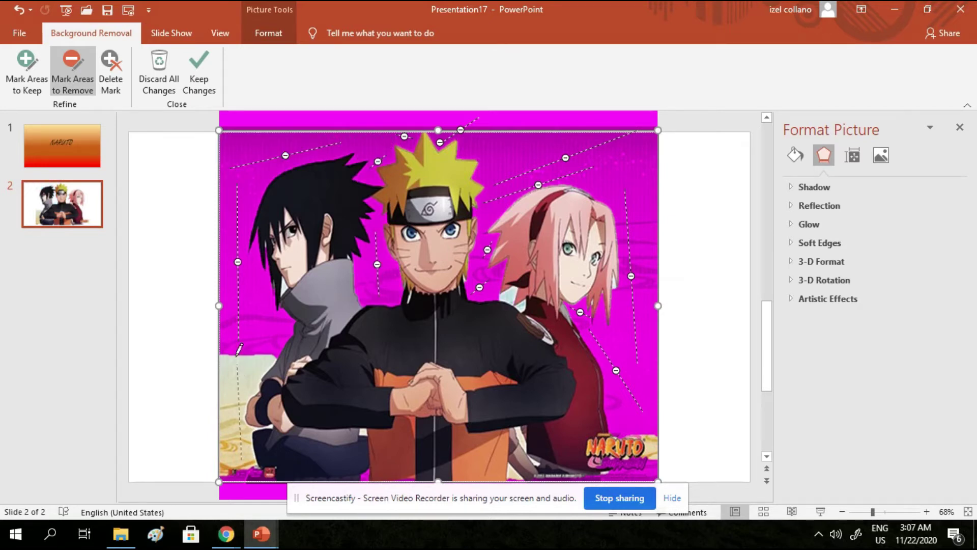
drag(240, 350, 239, 348)
drag(510, 467, 525, 443)
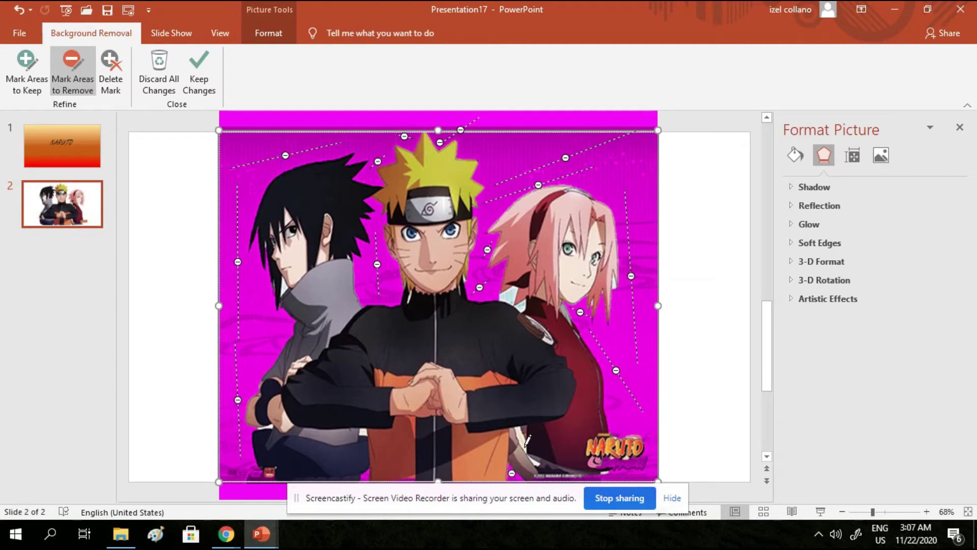
- Undo the last removal mark, then mark the background around Sakura's collar and hair
click(18, 9)
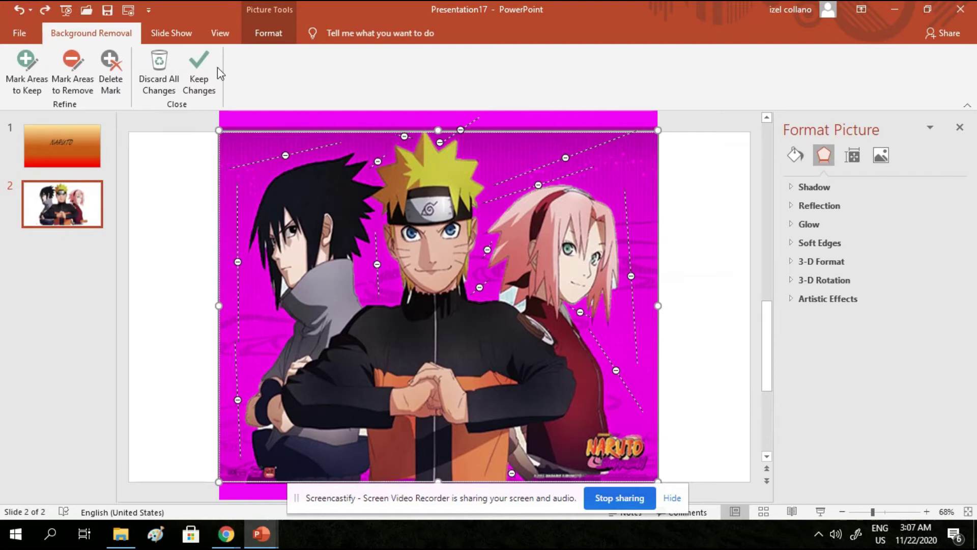
click(62, 55)
drag(497, 286, 515, 305)
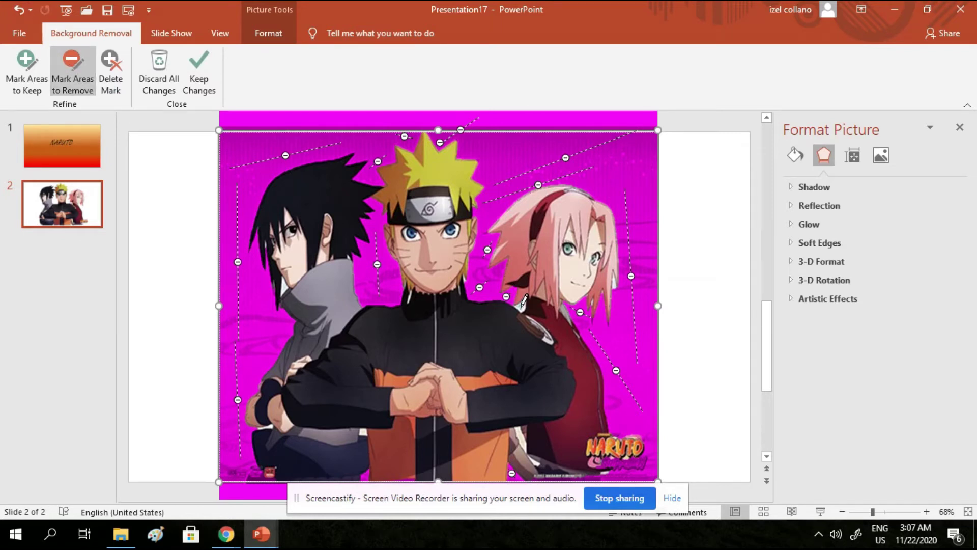
click(614, 282)
click(593, 302)
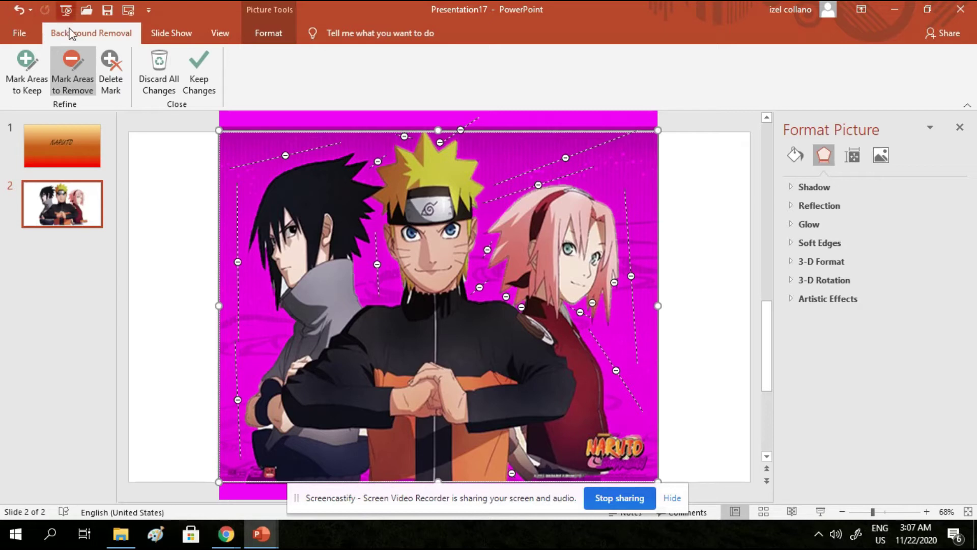
- Mark the Naruto logo and its subtitle as areas to keep, then apply the background removal
click(27, 71)
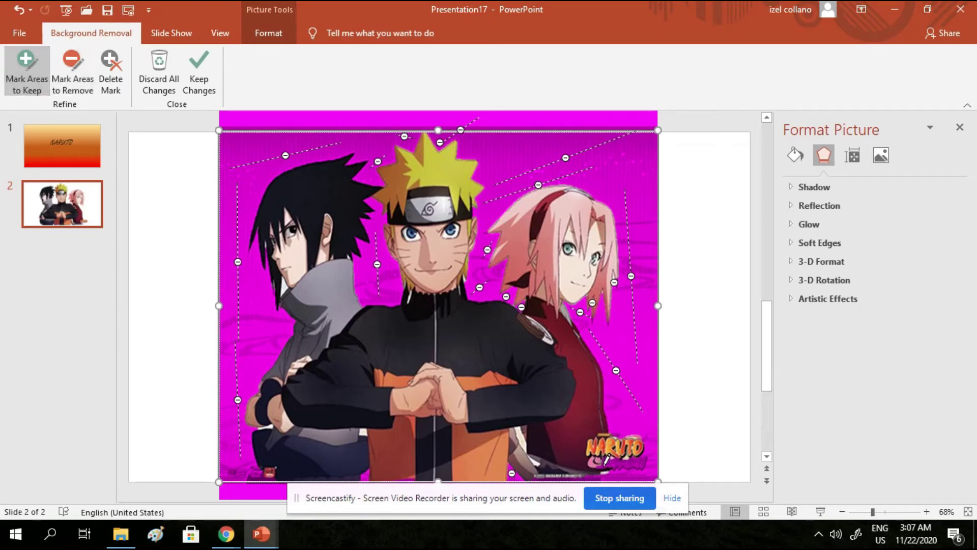
drag(645, 455, 599, 474)
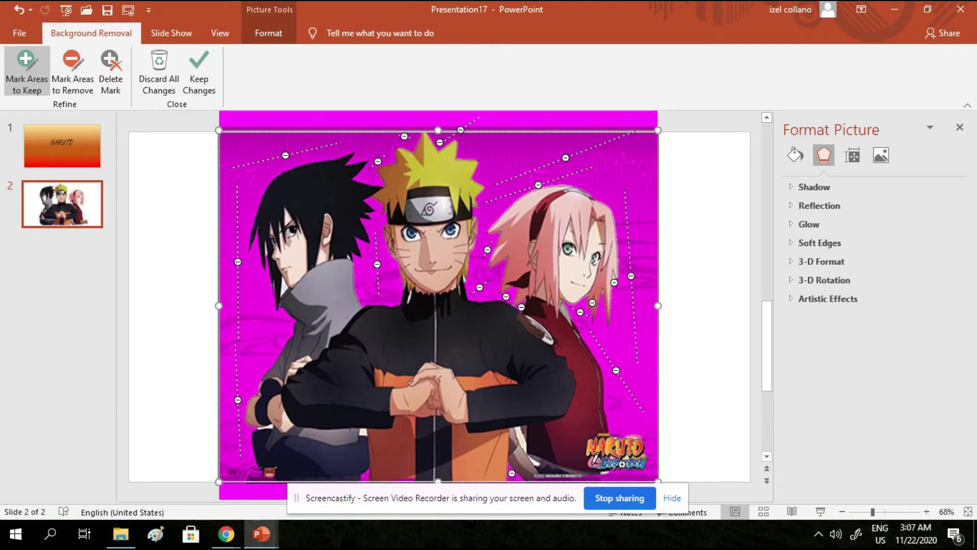
drag(601, 451, 601, 469)
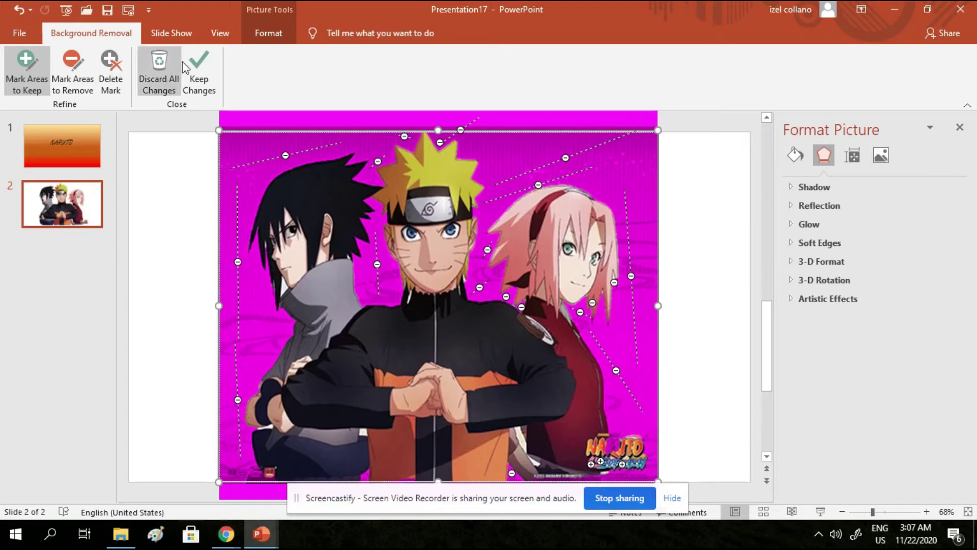
click(197, 56)
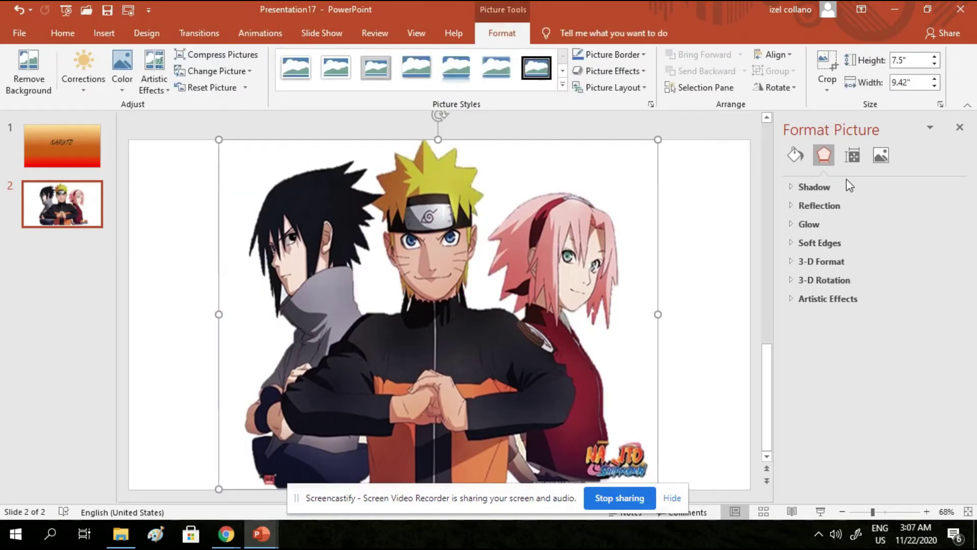
- Give the characters picture an orange-red gradient fill in the Format Picture pane
click(795, 155)
click(811, 224)
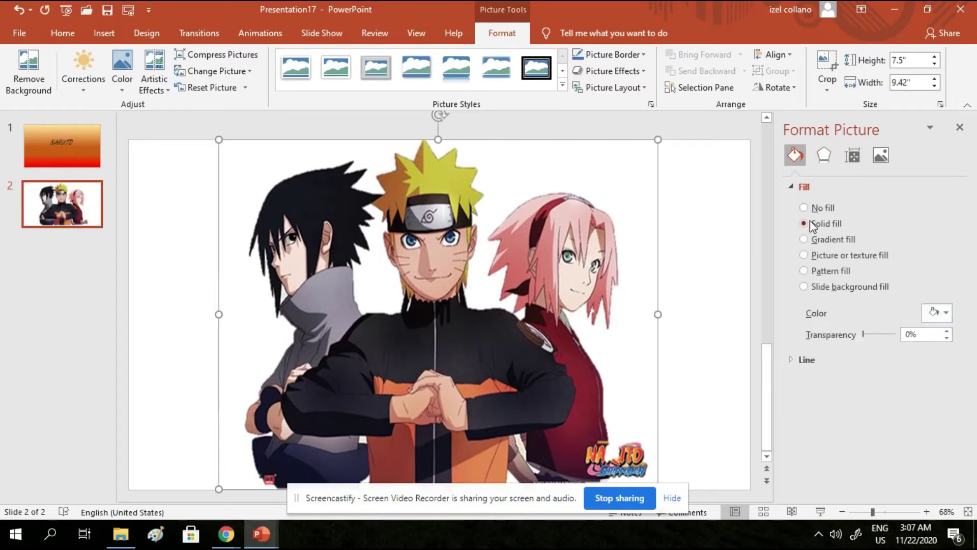
click(804, 239)
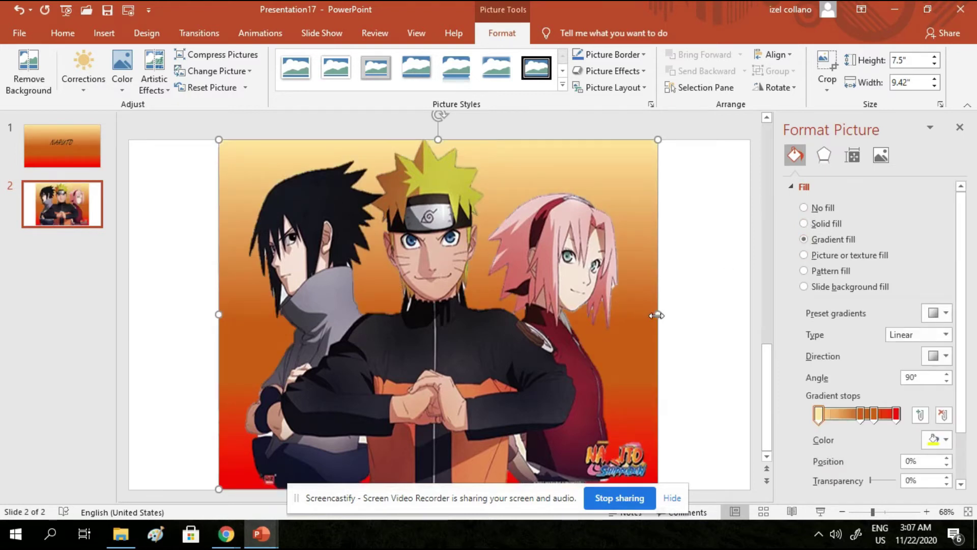
- Resize the characters picture's width, stretching then narrowing it back toward the slide centre
drag(656, 316, 743, 323)
drag(219, 314, 129, 314)
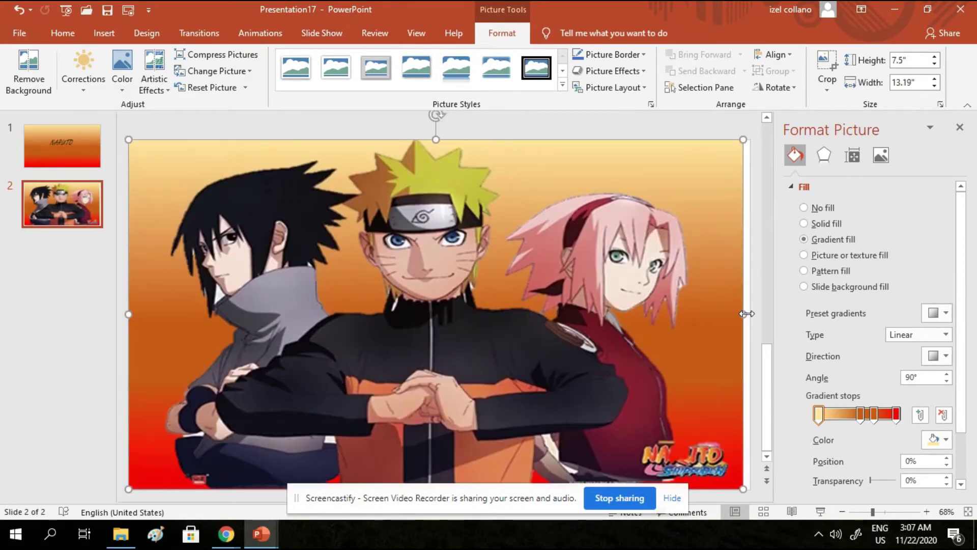
drag(746, 314, 750, 314)
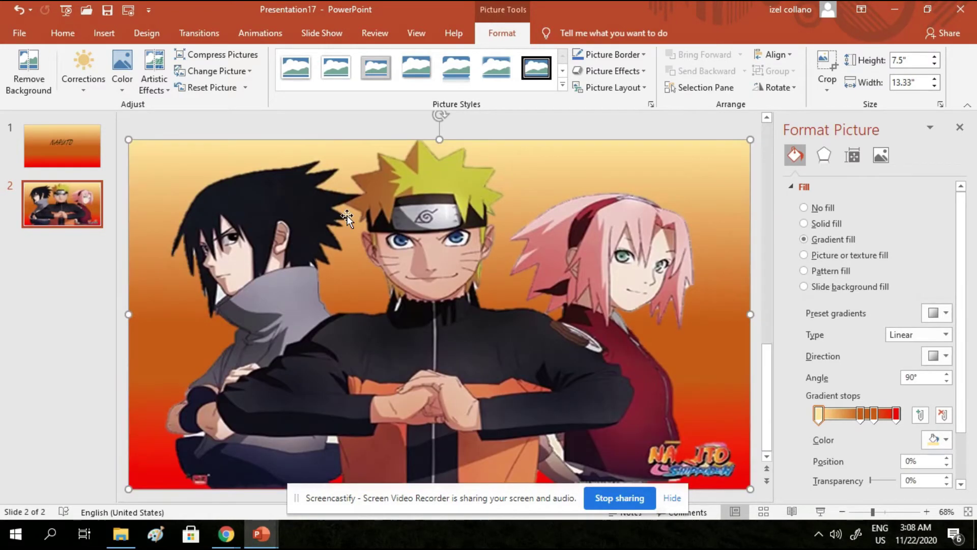
drag(137, 317, 213, 315)
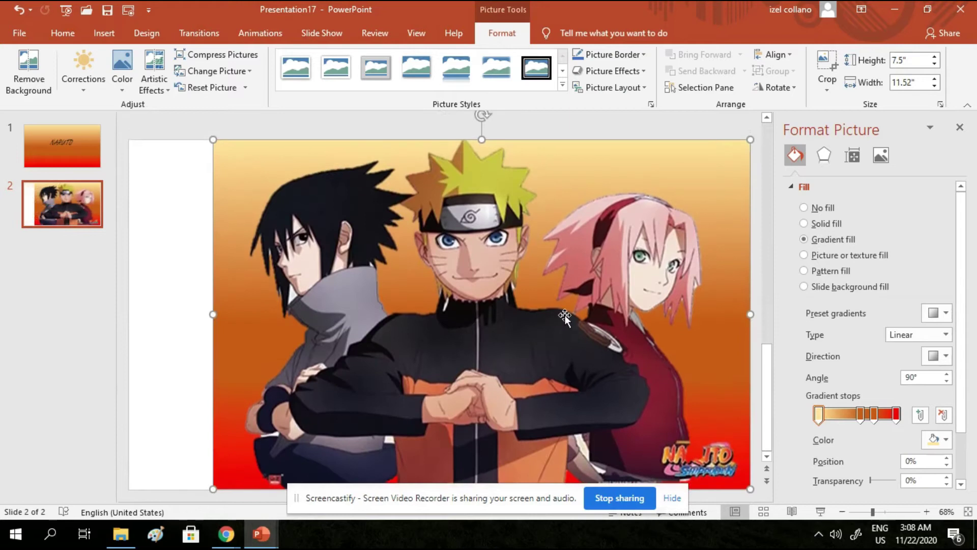
drag(748, 312, 676, 311)
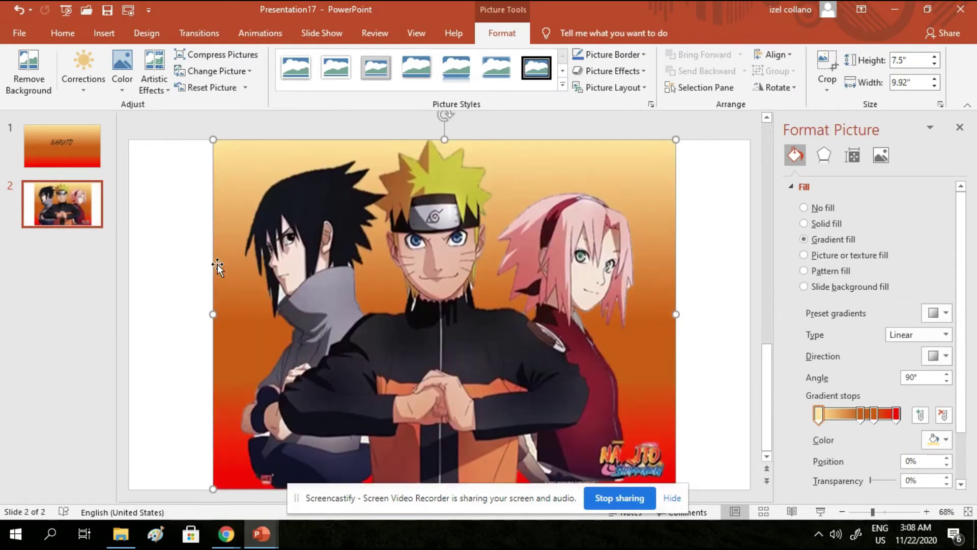
- Apply a gradient fill to the slide 2 background behind the picture
click(164, 240)
click(703, 170)
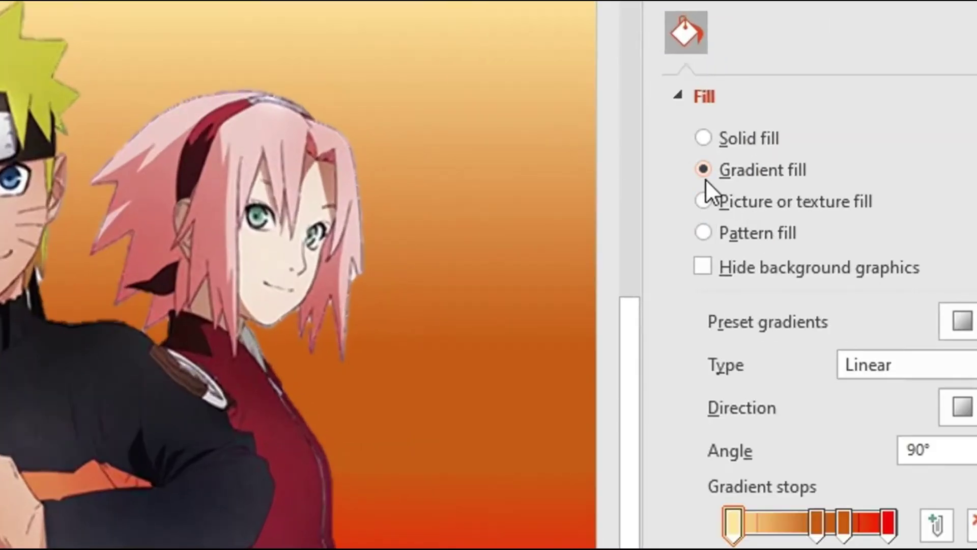
click(407, 179)
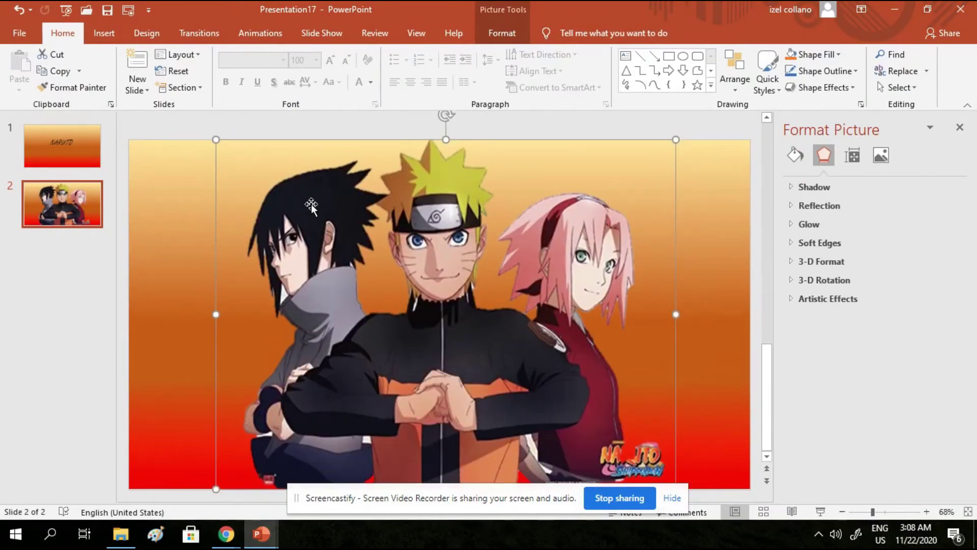
- Add a third slide and delete the copied characters picture from it
click(138, 87)
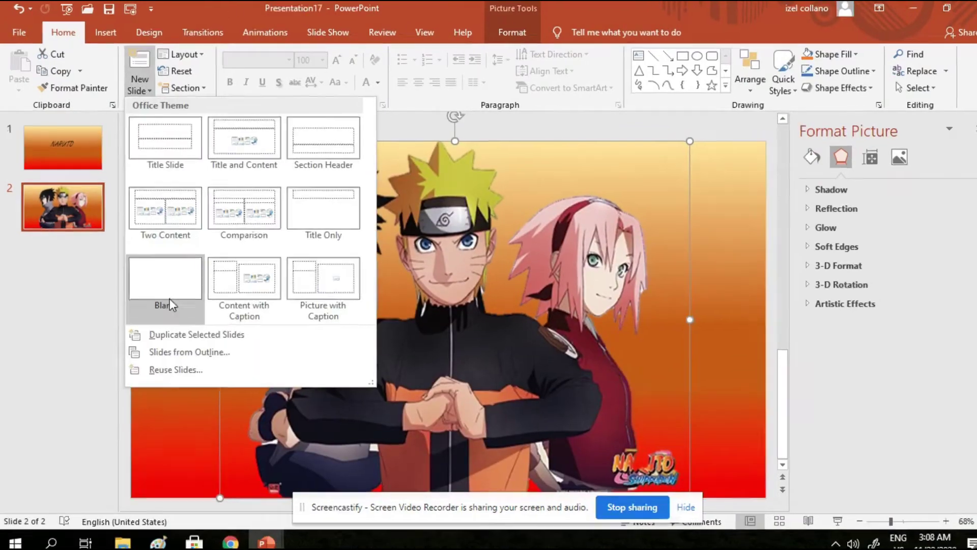
click(169, 299)
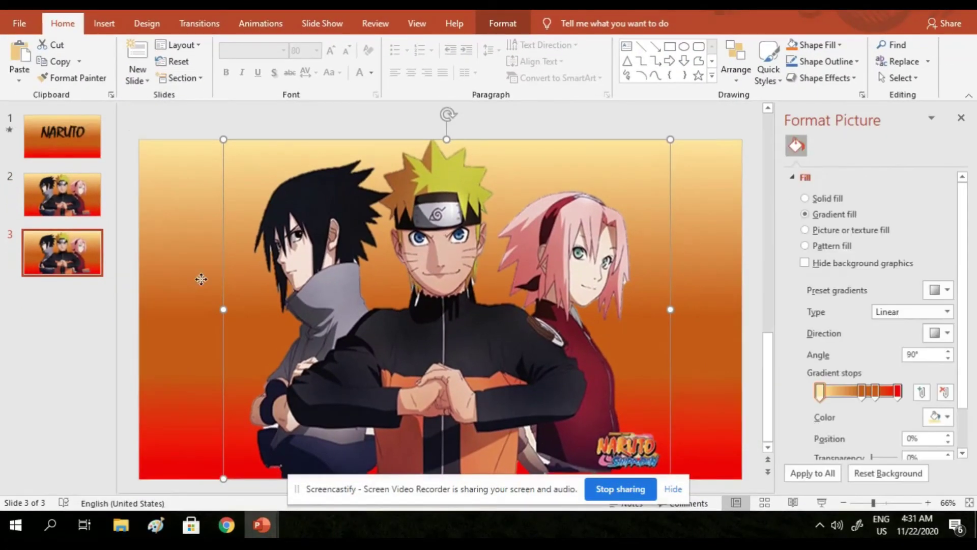
click(201, 279)
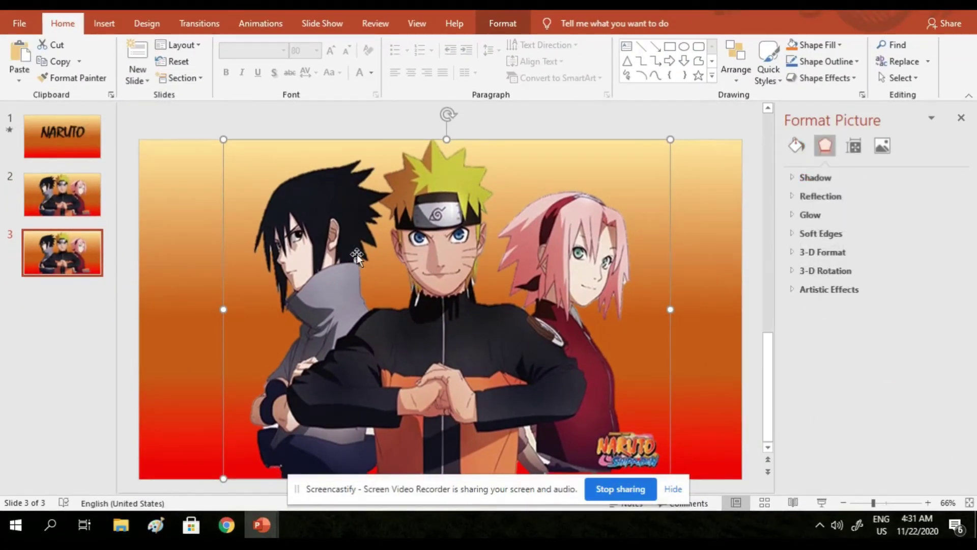
key(Delete)
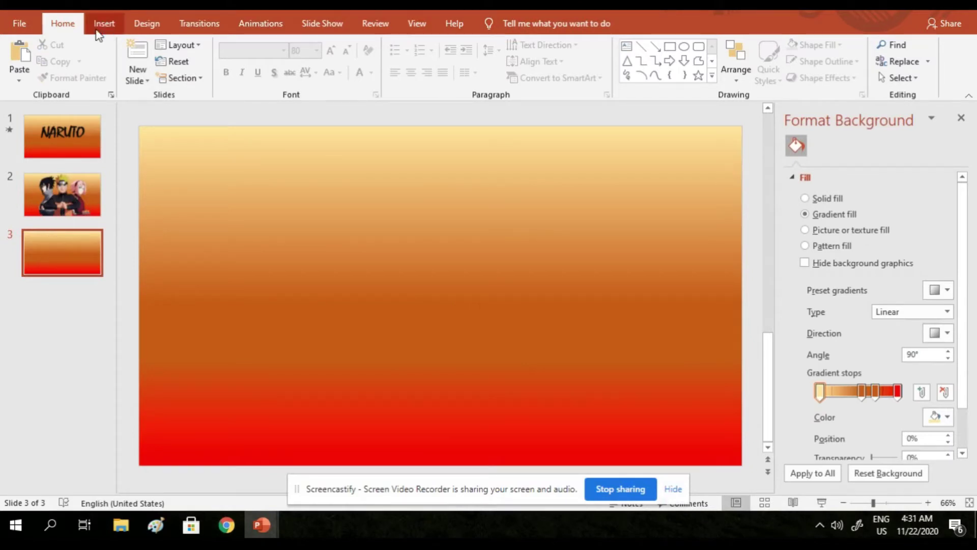
click(107, 23)
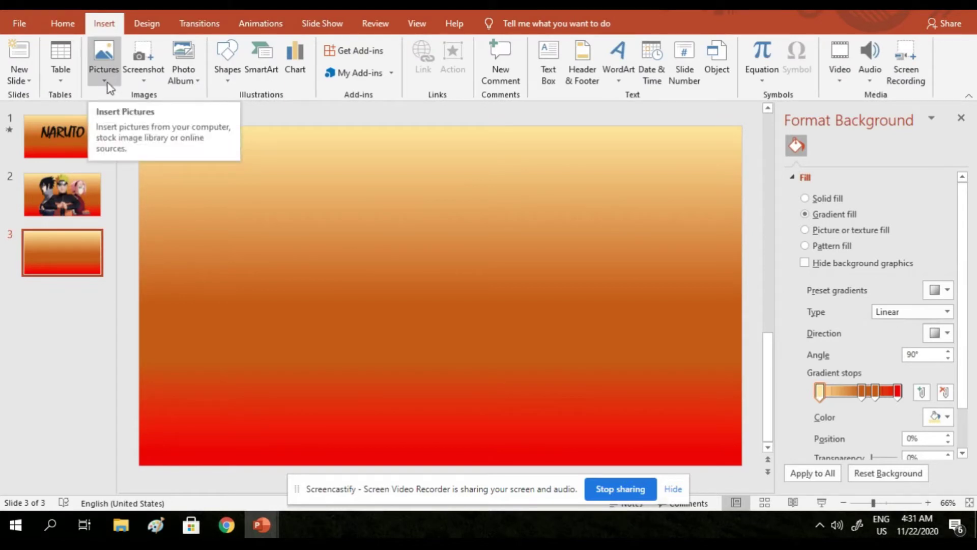
mouse_move(226, 524)
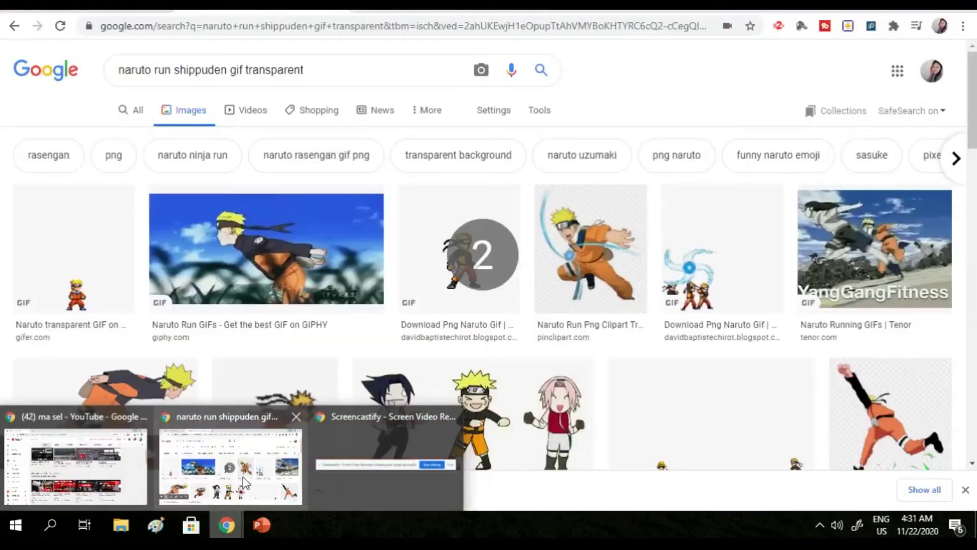
click(244, 483)
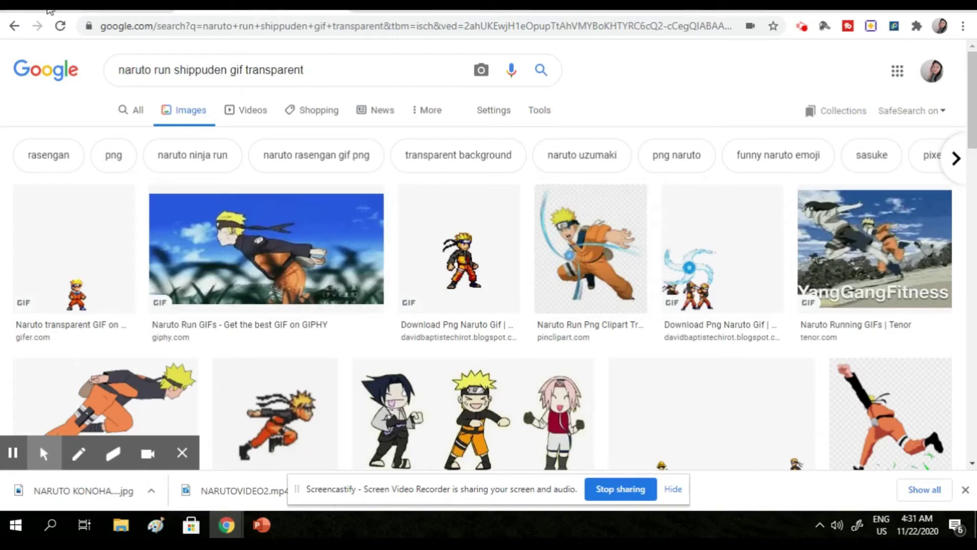
key(alt+Left)
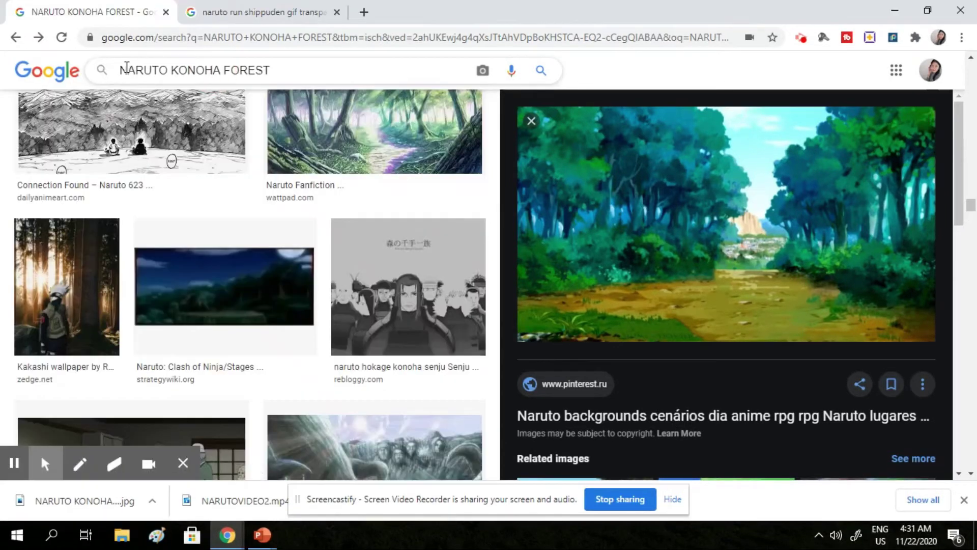
drag(138, 67, 275, 67)
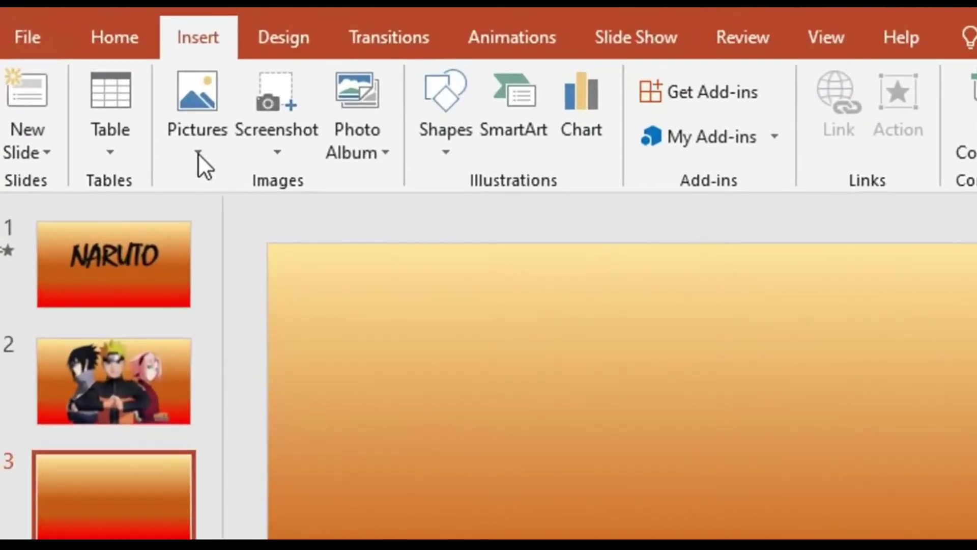
- Insert the NARUTO KONOHA FOREST picture from the Desktop so it fills slide 3
click(98, 80)
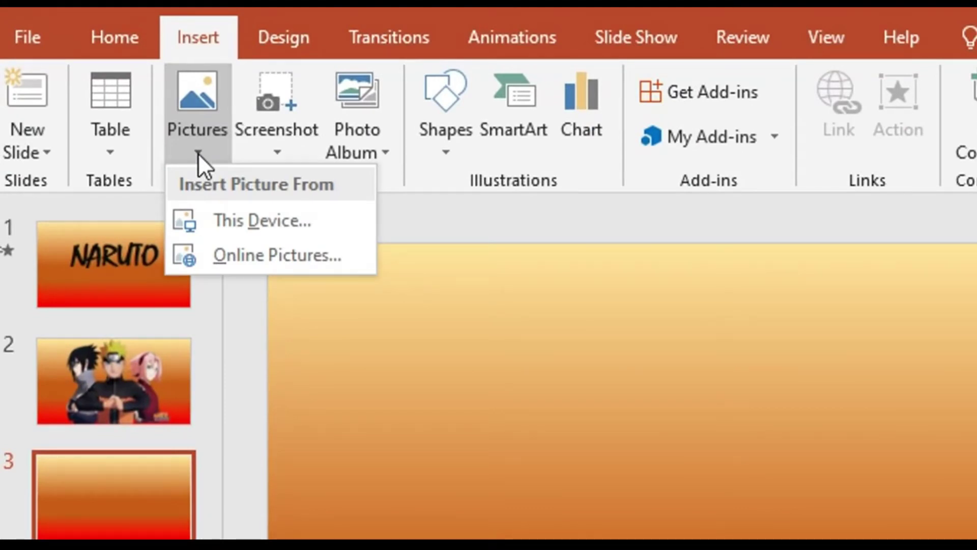
click(253, 221)
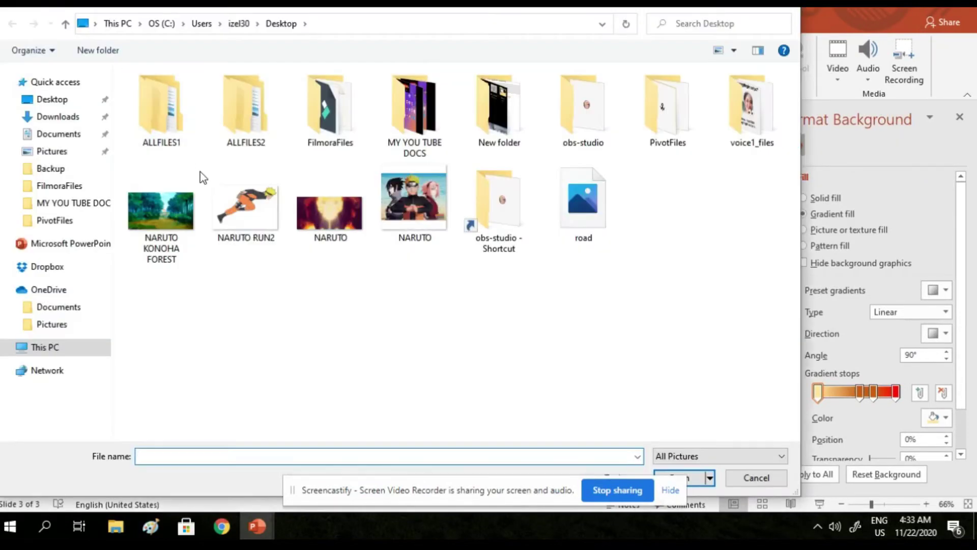
click(160, 211)
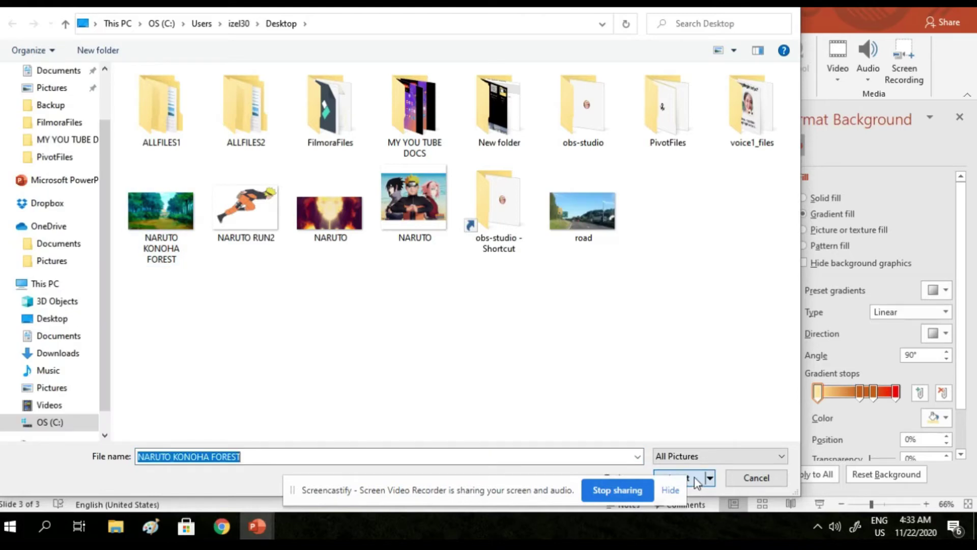
click(694, 477)
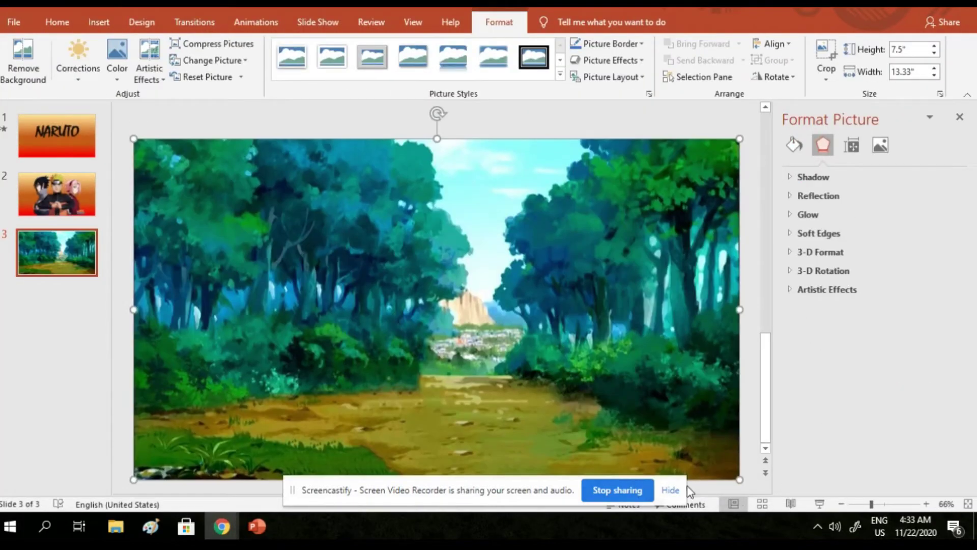
click(671, 489)
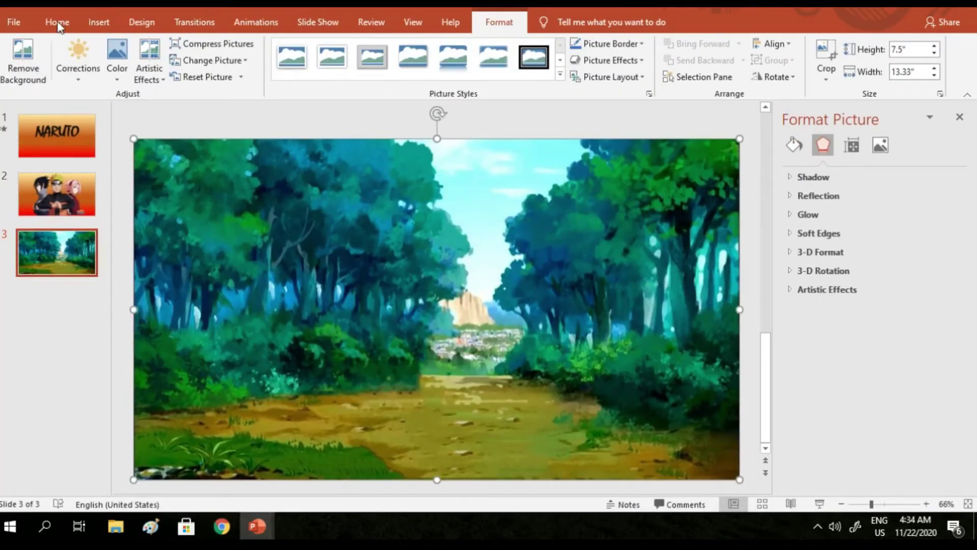
click(99, 23)
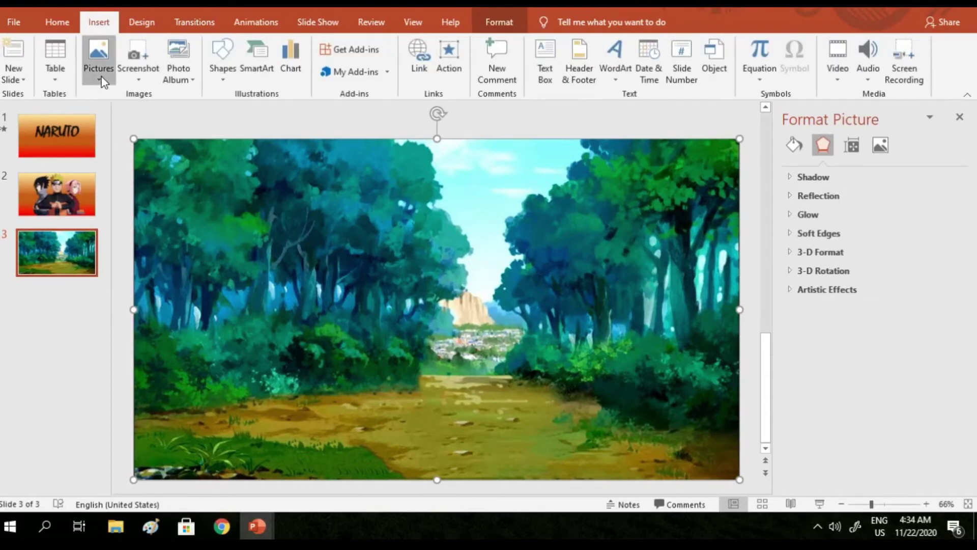
- Insert the NARUTO RUN2 running GIF from this computer onto slide 3's left edge
click(99, 66)
click(106, 115)
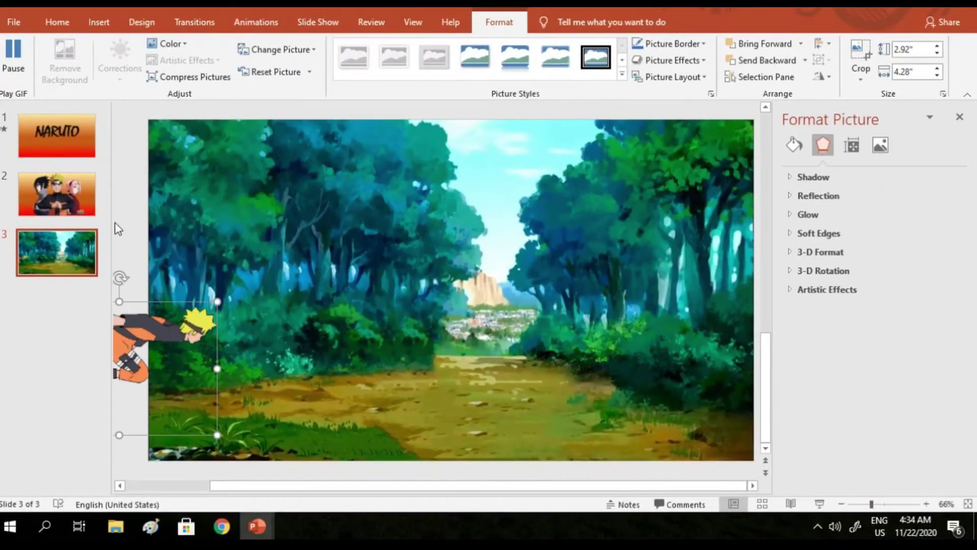
- Duplicate the forest slide as slide 4 and drag its running Naruto onto the lower left
click(56, 27)
click(139, 81)
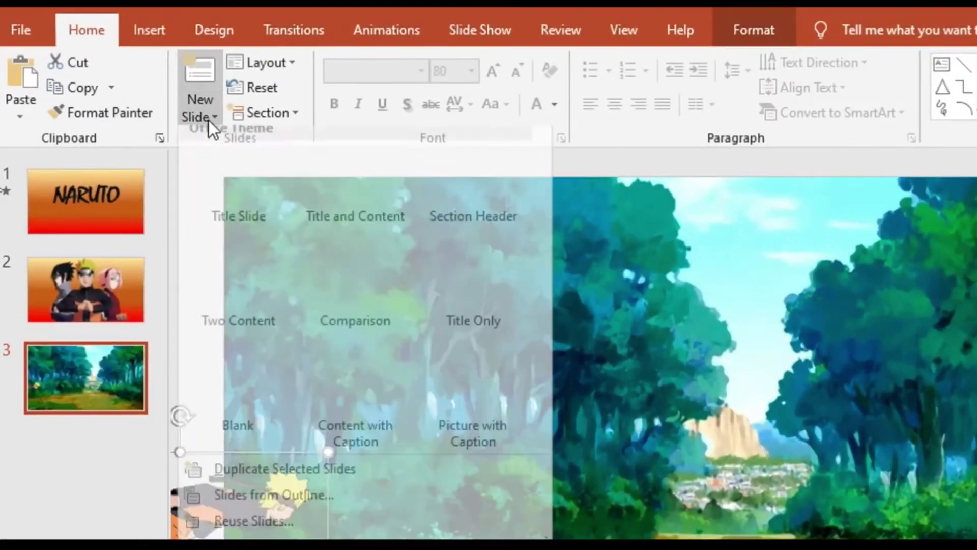
click(246, 470)
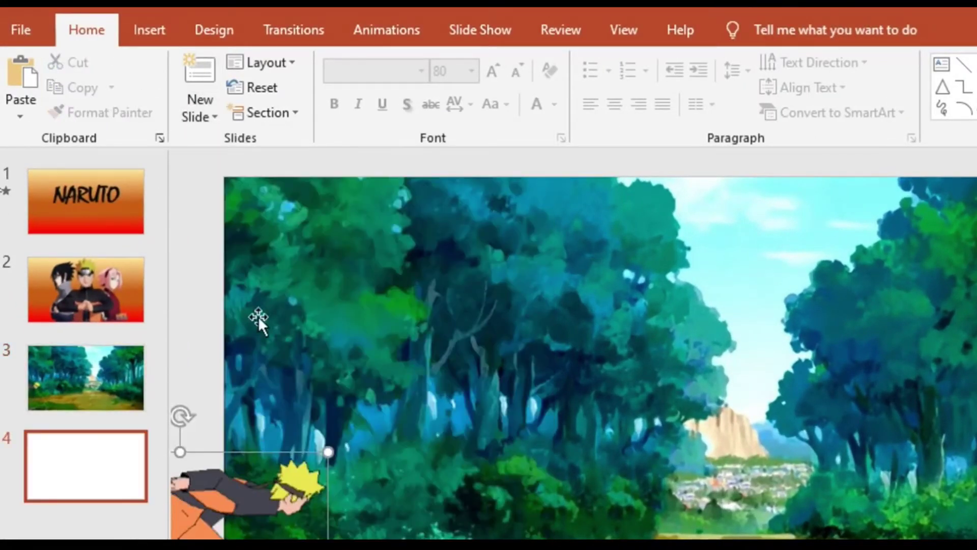
click(240, 506)
drag(156, 335, 243, 334)
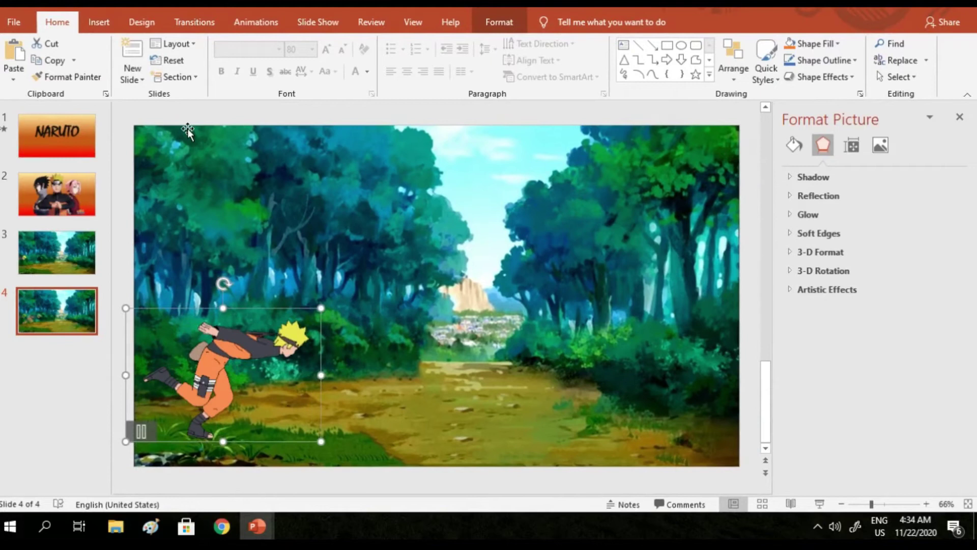
click(139, 81)
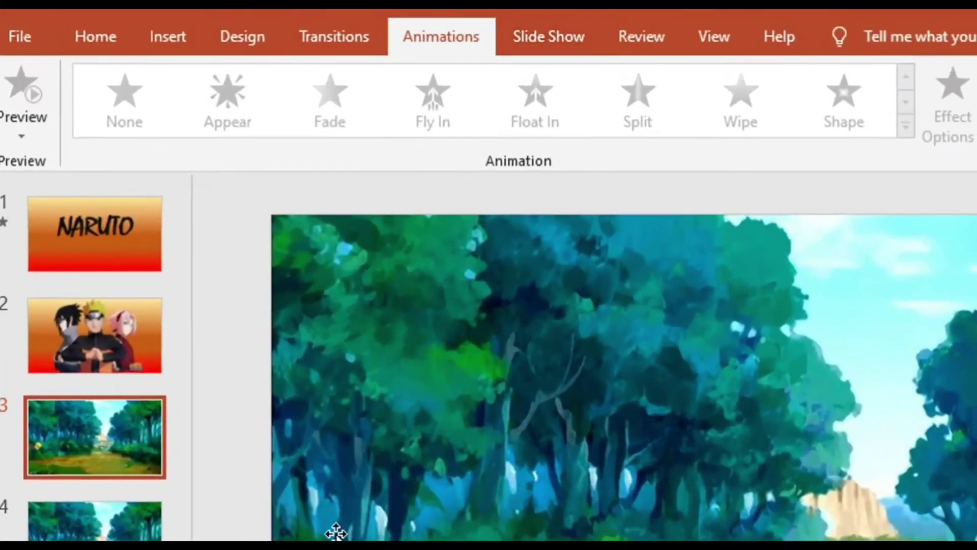
- Give the running Naruto picture a Fly In entrance from the left
click(336, 532)
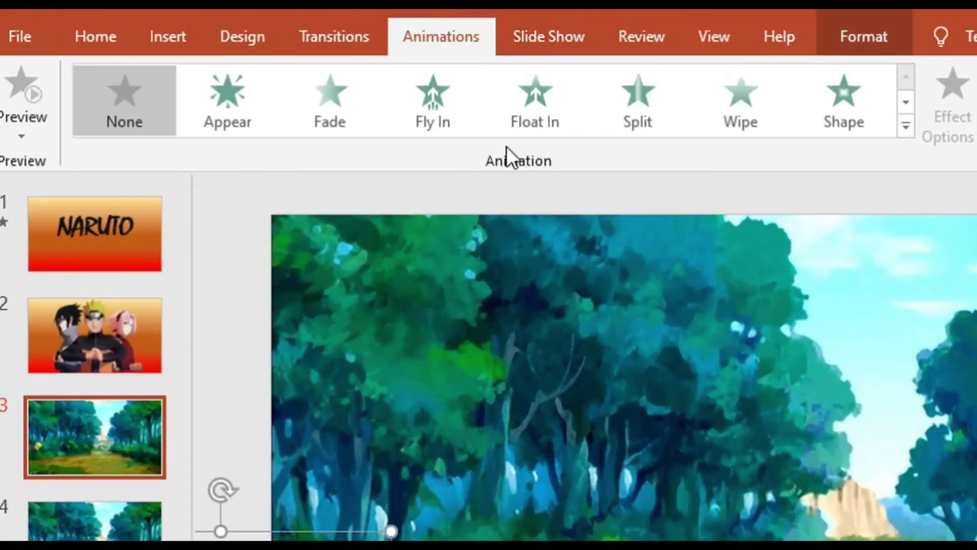
click(433, 117)
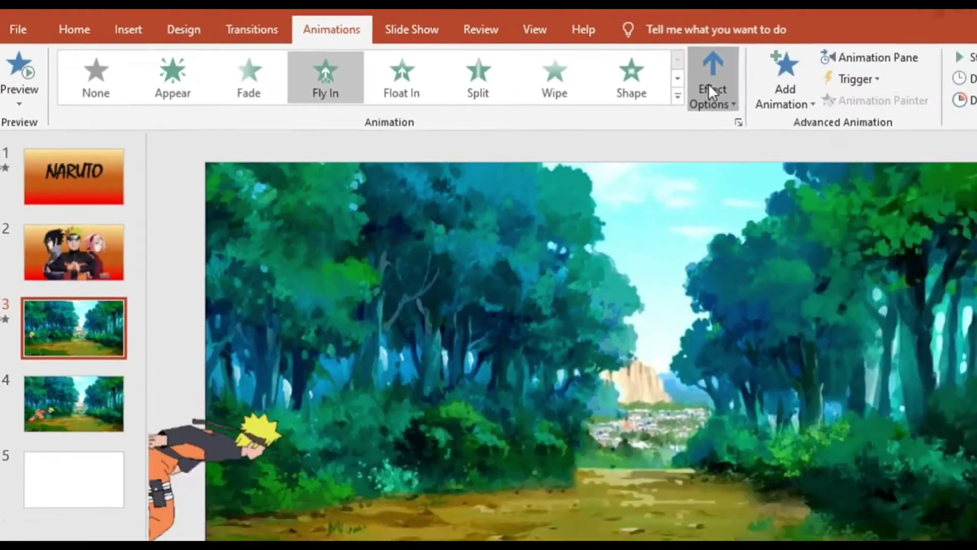
click(710, 91)
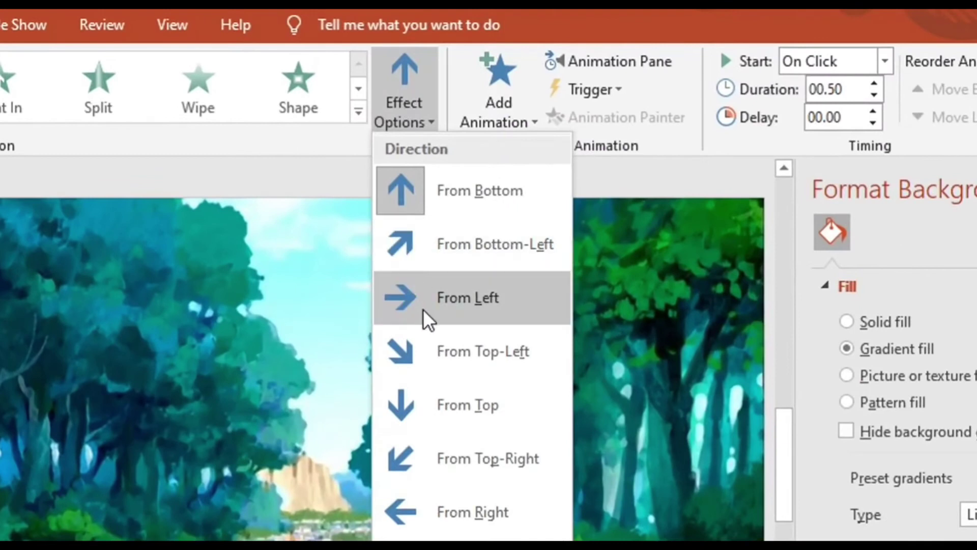
click(424, 311)
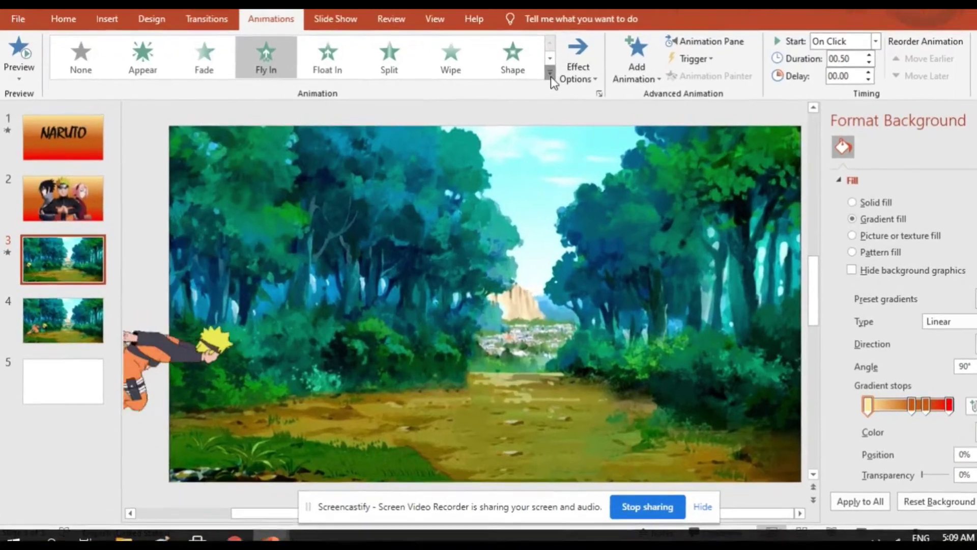
- Expand the animation gallery and open the More Motion Paths list
click(527, 76)
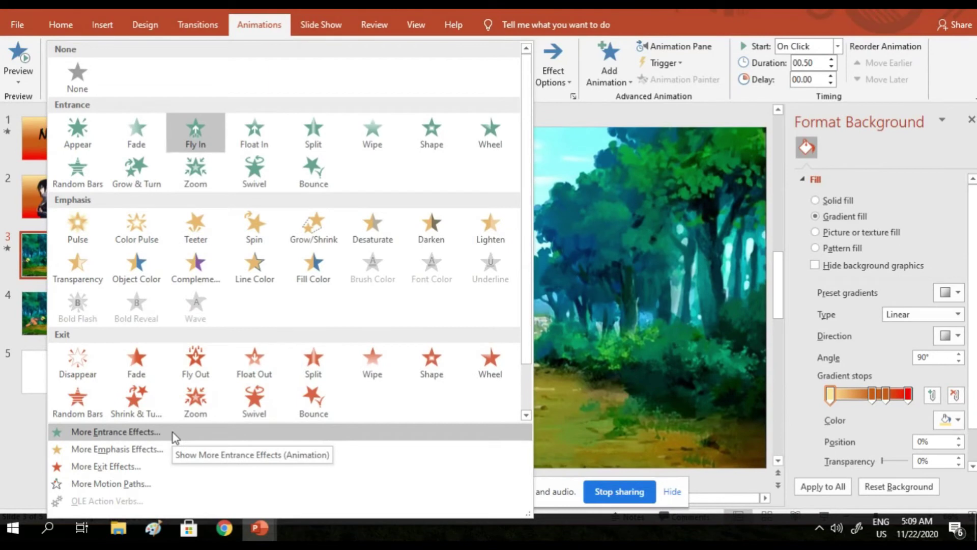
click(152, 484)
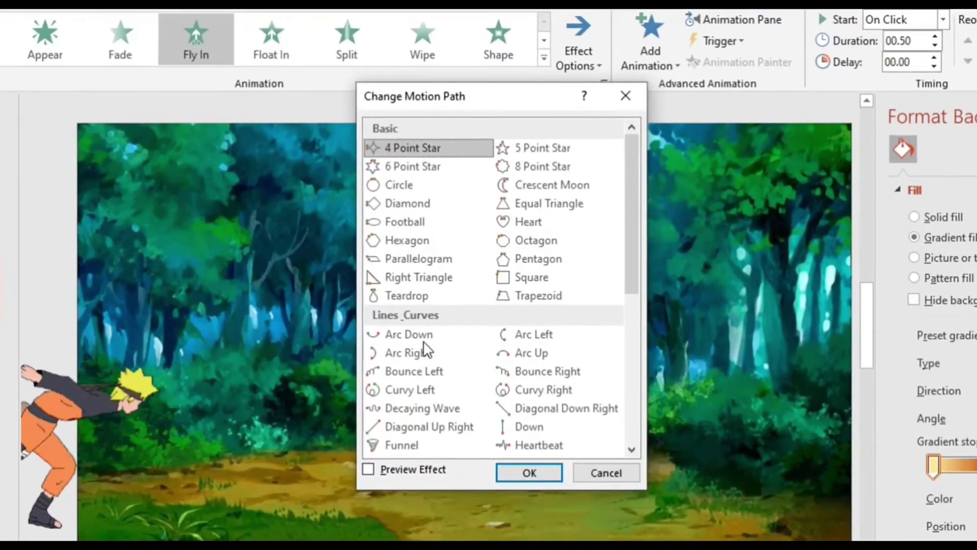
mouse_move(636, 252)
mouse_down()
mouse_move(629, 302)
mouse_move(644, 247)
mouse_move(635, 324)
mouse_move(658, 226)
mouse_up()
- Draw a custom motion path for slide 3's Naruto from his feet across the forest ground
click(626, 95)
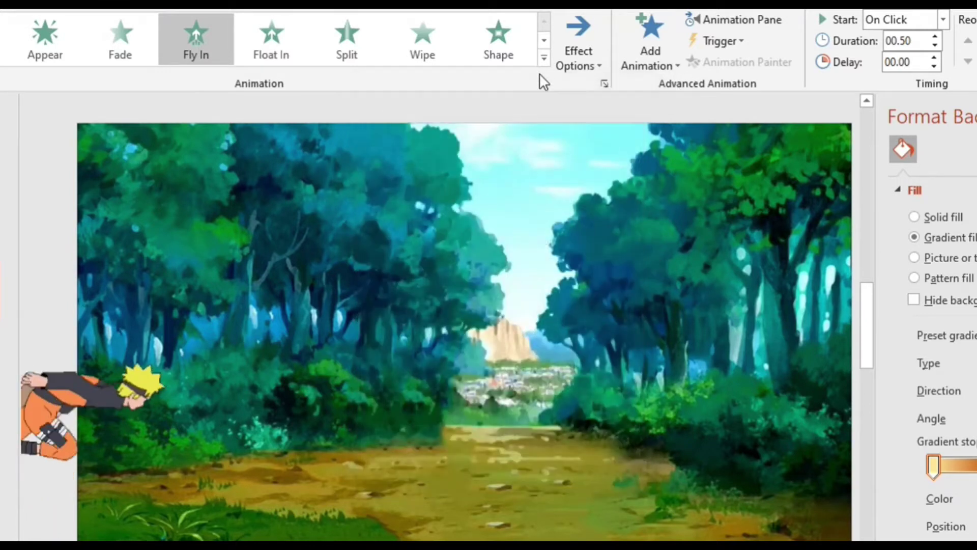
click(540, 65)
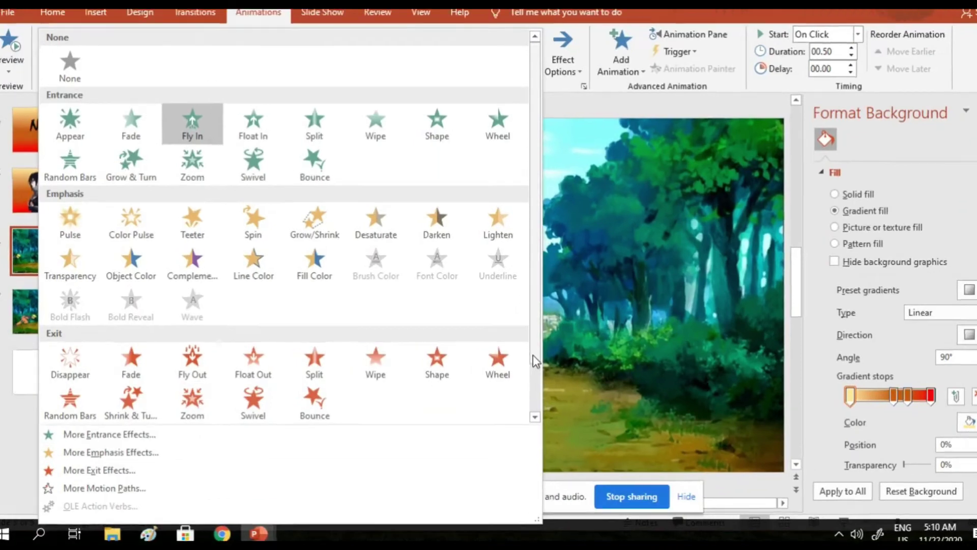
click(534, 417)
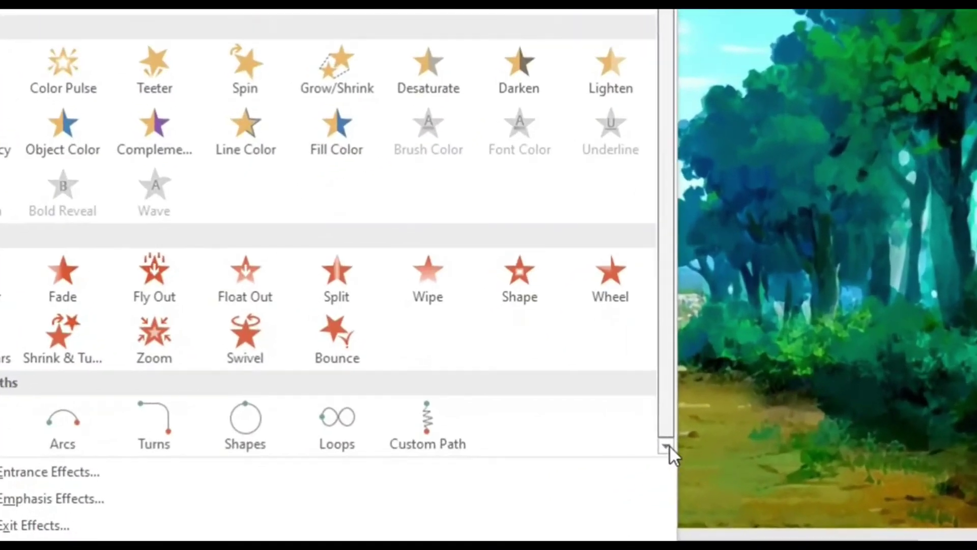
click(376, 408)
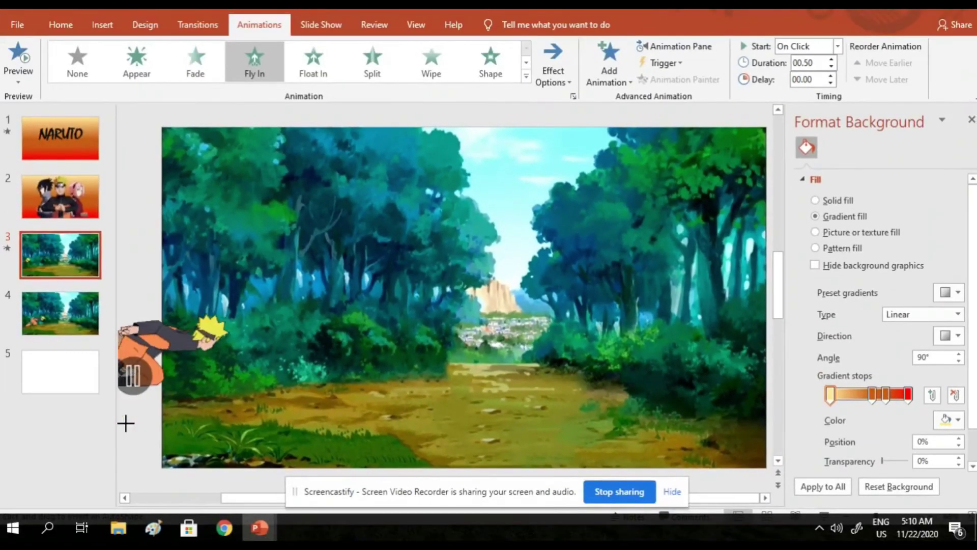
click(126, 424)
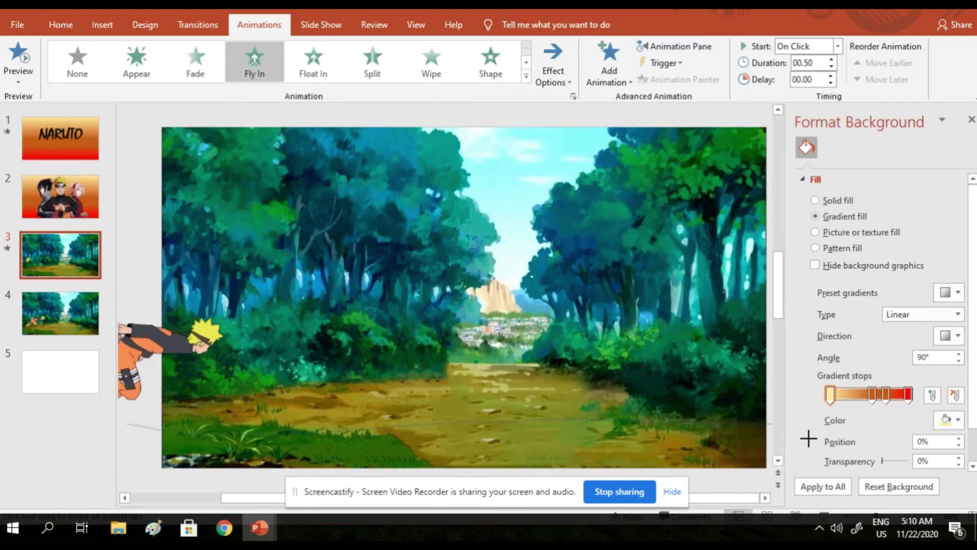
double_click(889, 426)
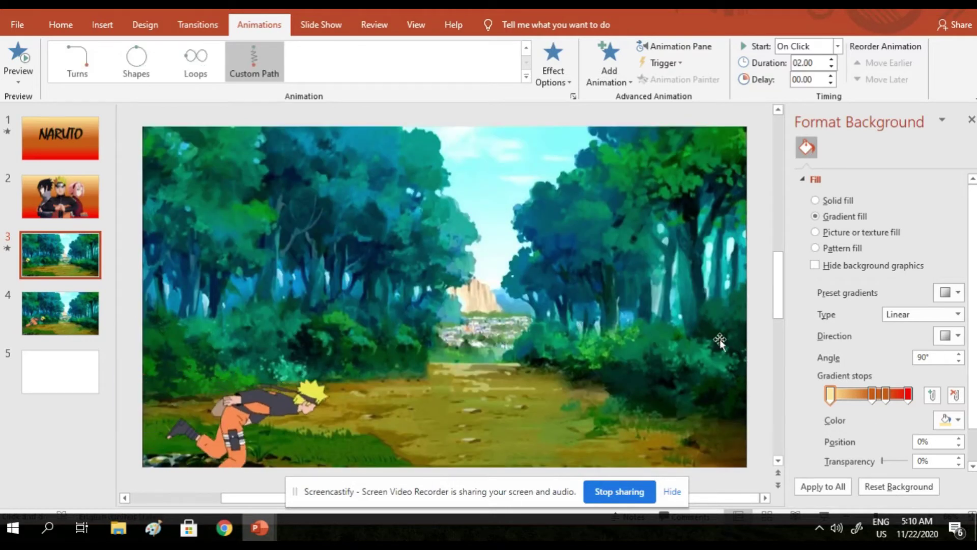
- Apply a Fly In entrance to the running Naruto on slide 4
click(76, 319)
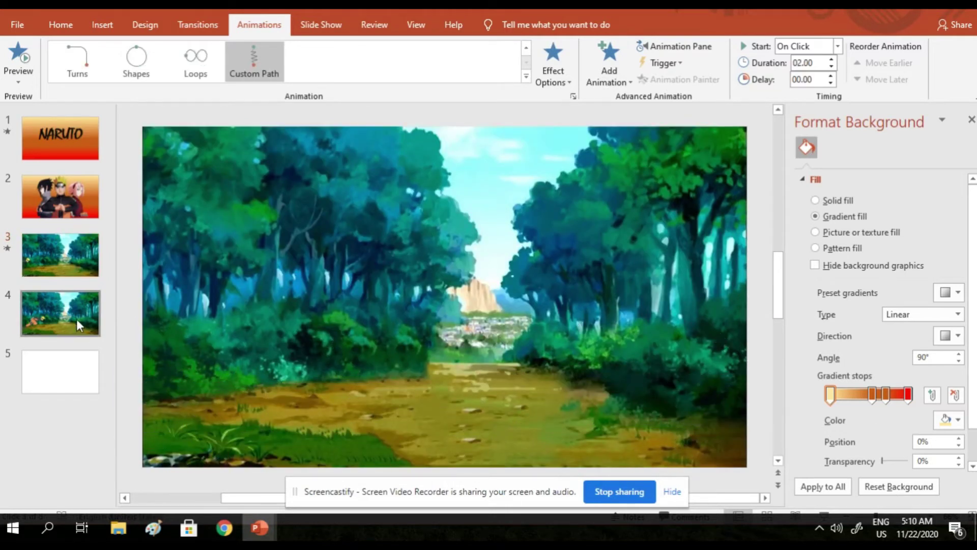
click(675, 45)
click(258, 76)
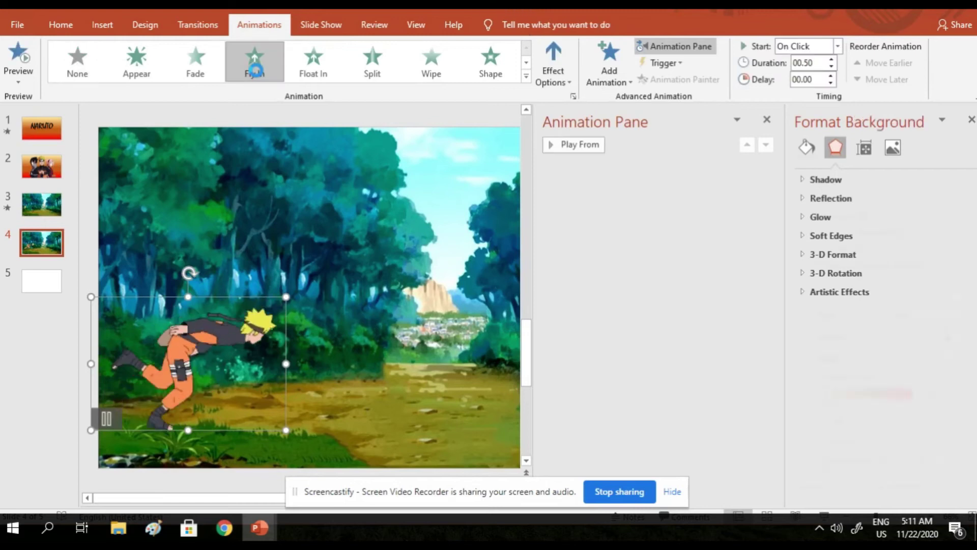
- Preview slide 3's animations and nudge Naruto slightly left and up
click(51, 201)
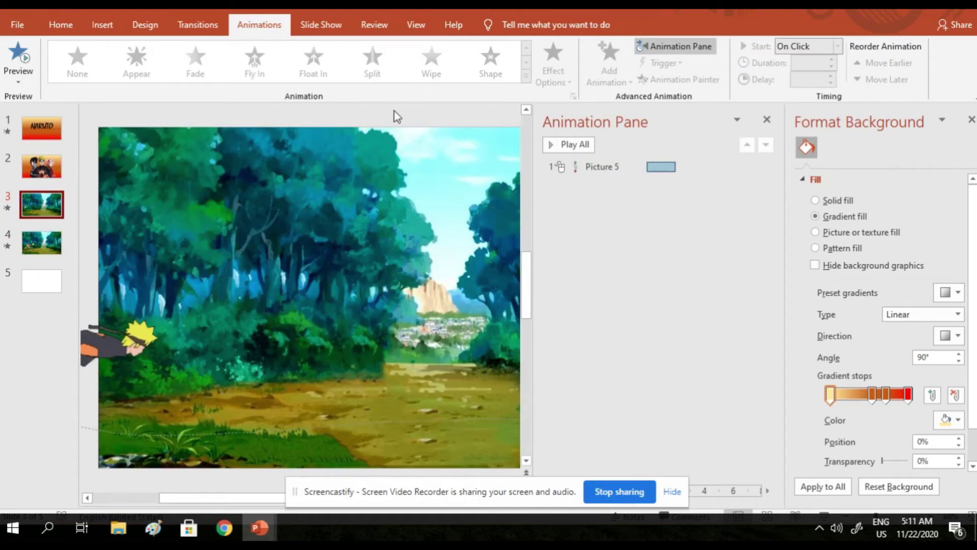
click(18, 57)
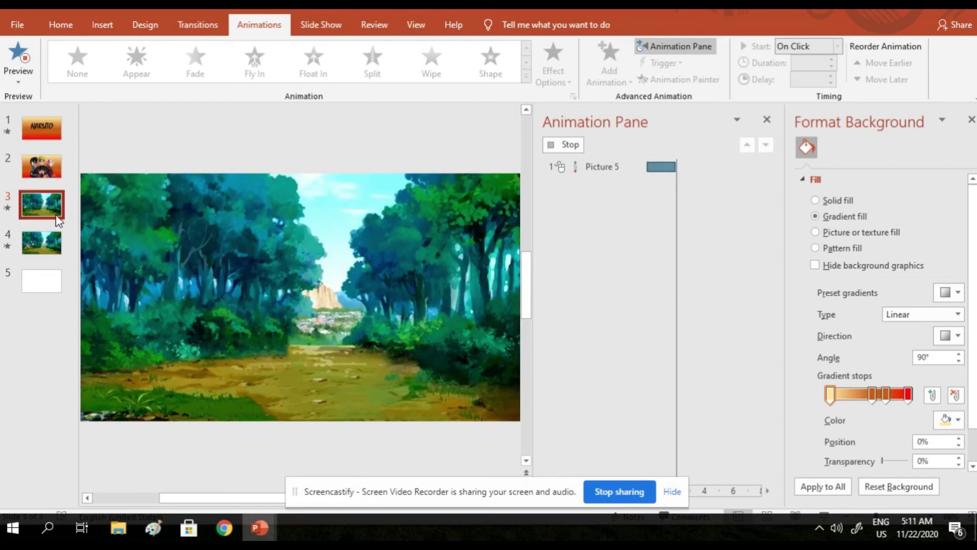
click(157, 348)
drag(157, 348, 139, 342)
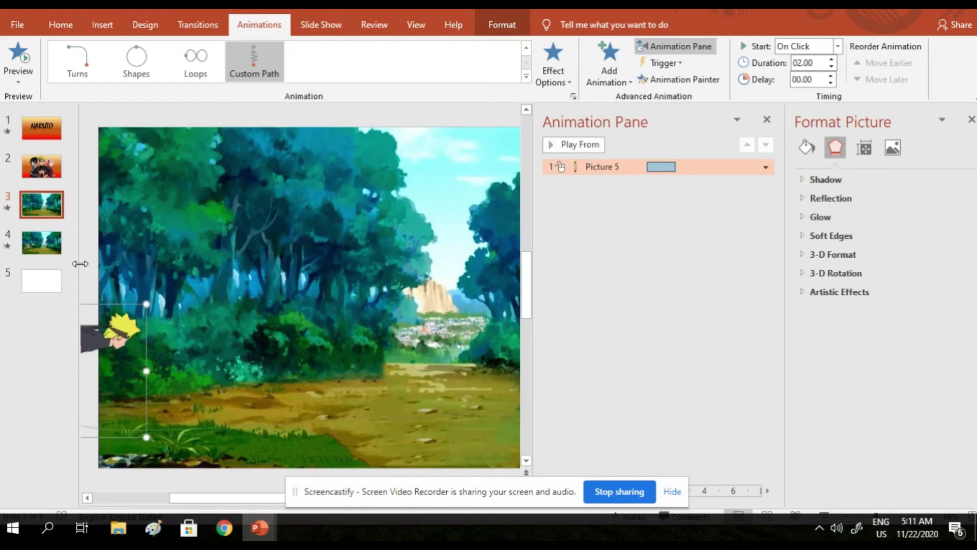
- Delete the Naruto picture from slide 4 and close the Animation Pane
click(24, 243)
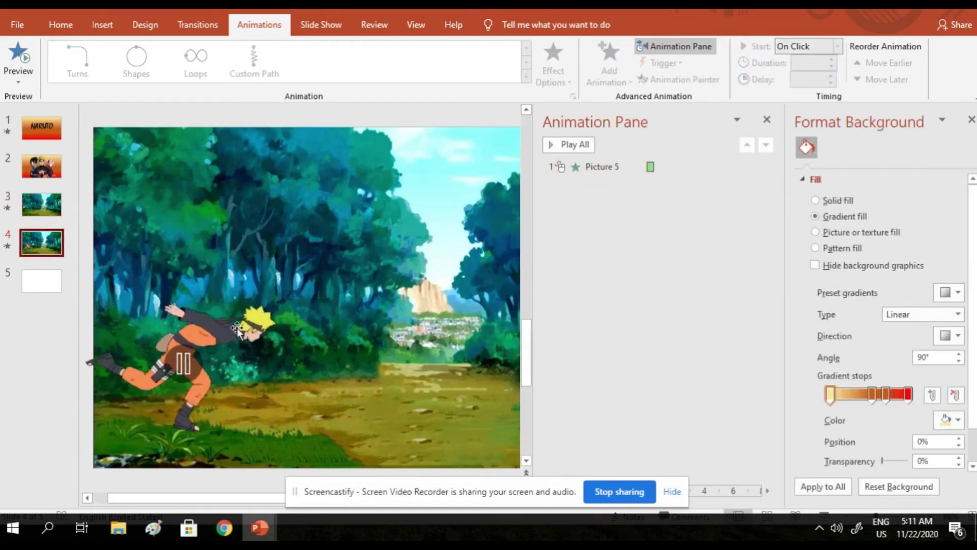
click(190, 337)
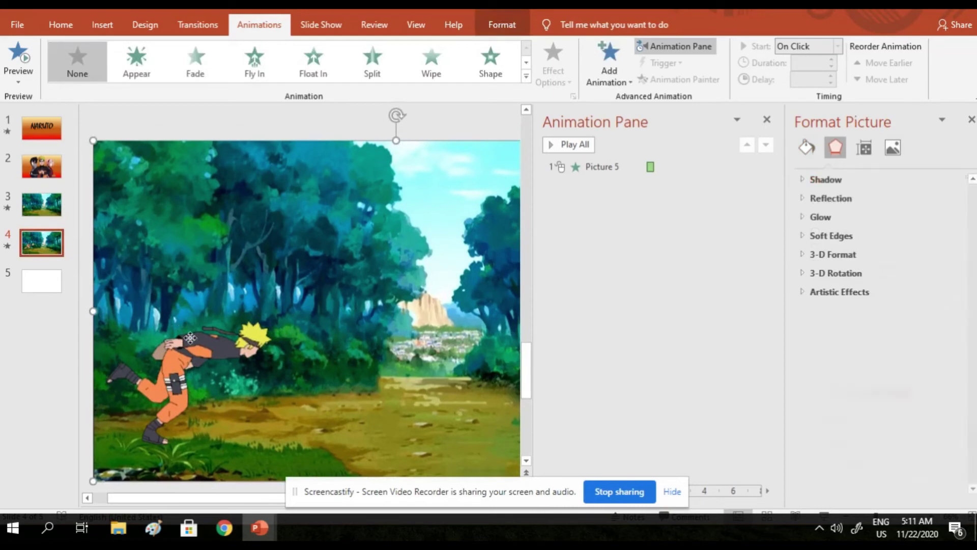
click(190, 338)
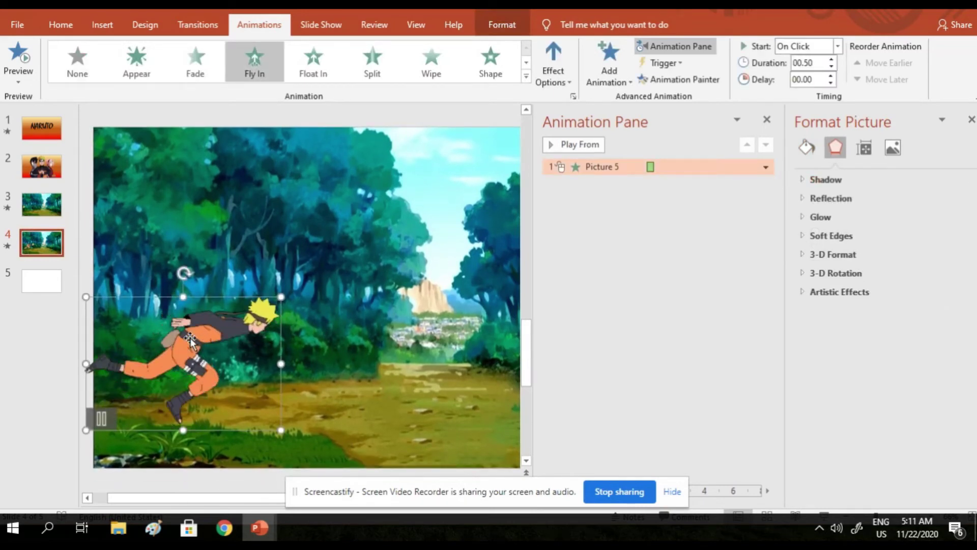
key(Delete)
click(193, 320)
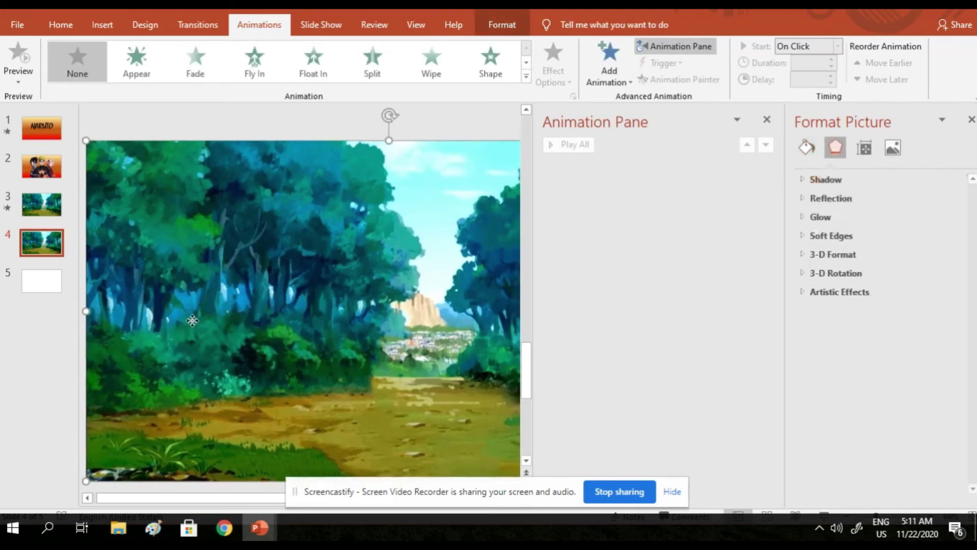
click(765, 121)
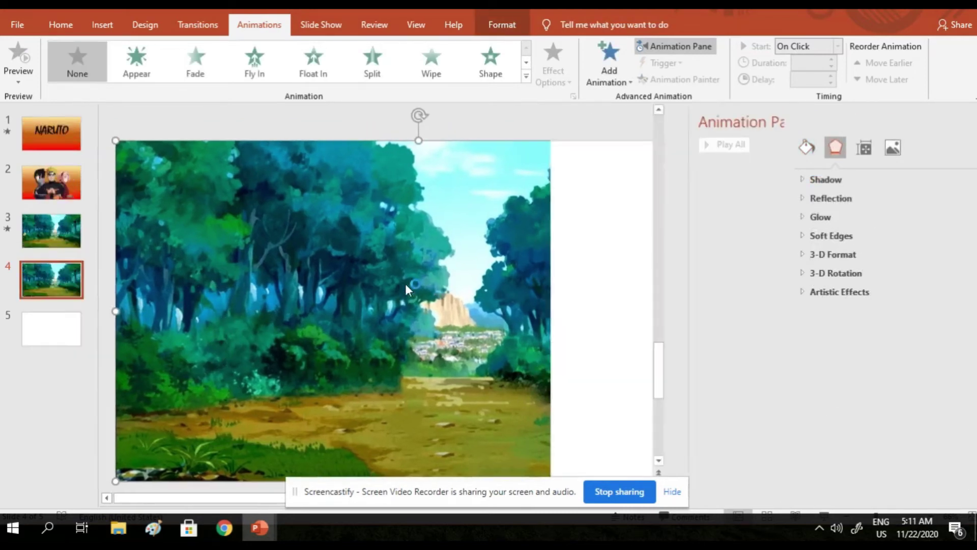
- Give slide 5 a yellow-to-red gradient background like slide 1's
click(72, 378)
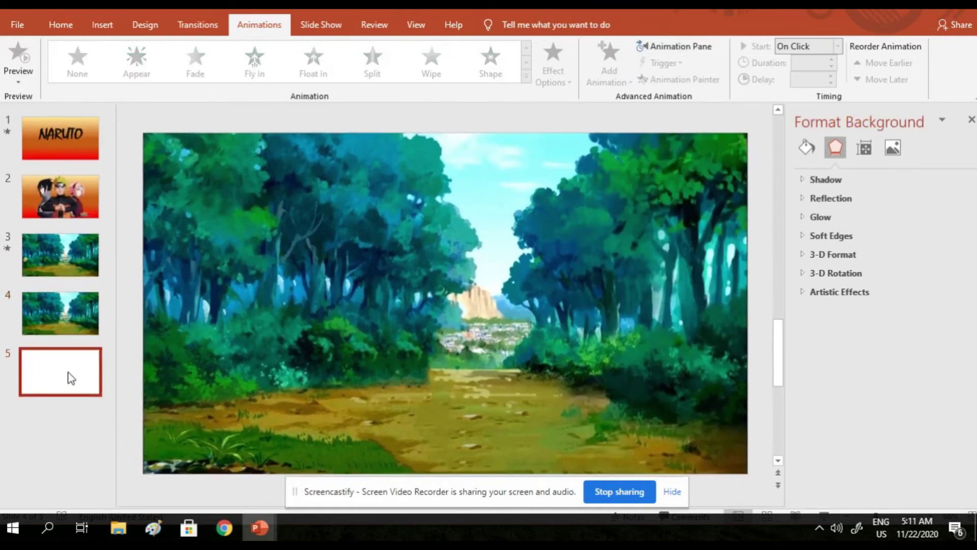
click(83, 145)
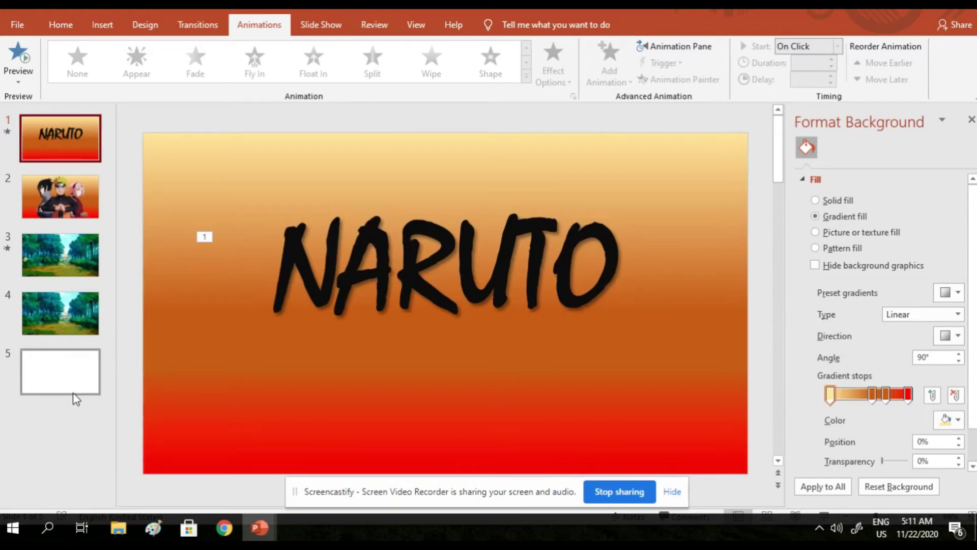
click(75, 397)
click(816, 216)
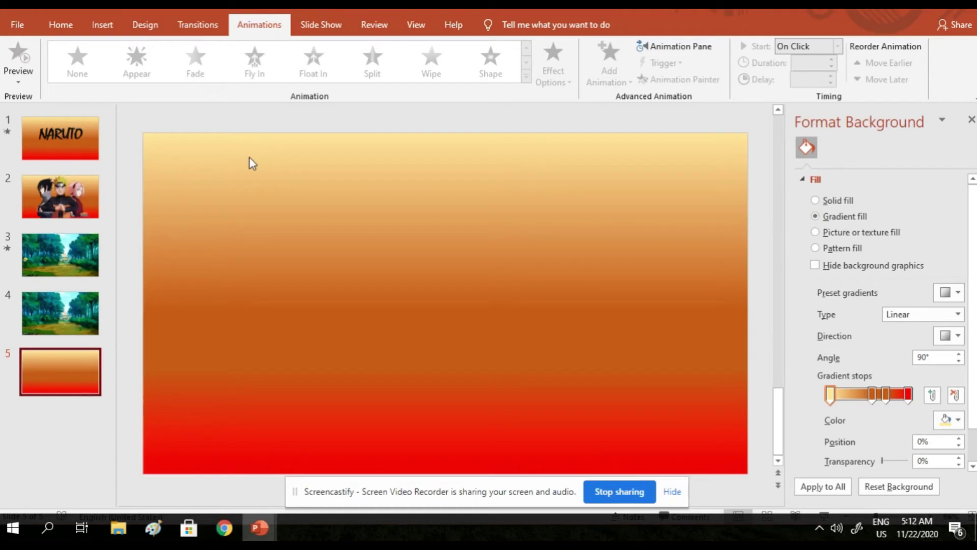
- Add a text box in the upper middle of slide 5 reading 'TO BE CONTINUED...'
click(98, 27)
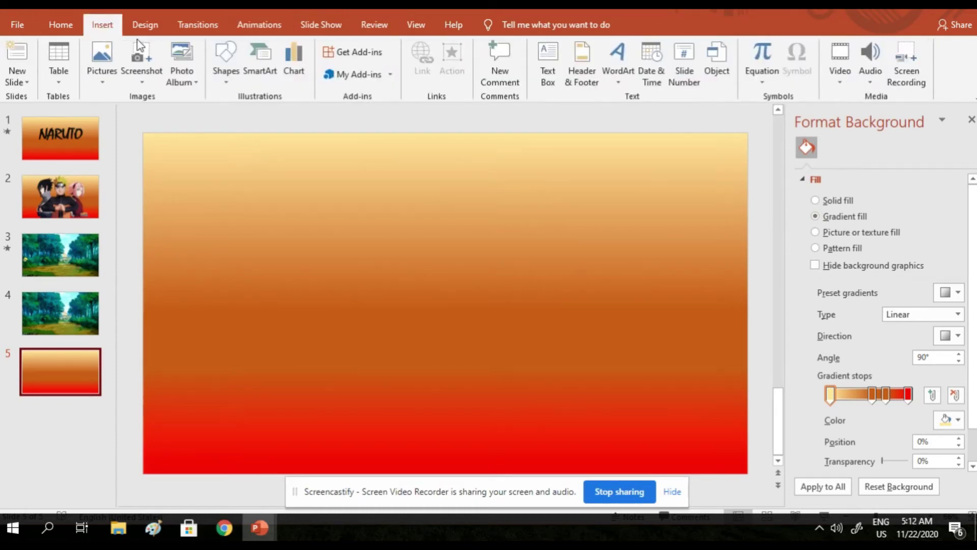
mouse_move(273, 238)
mouse_down()
mouse_move(537, 236)
mouse_move(631, 316)
mouse_up()
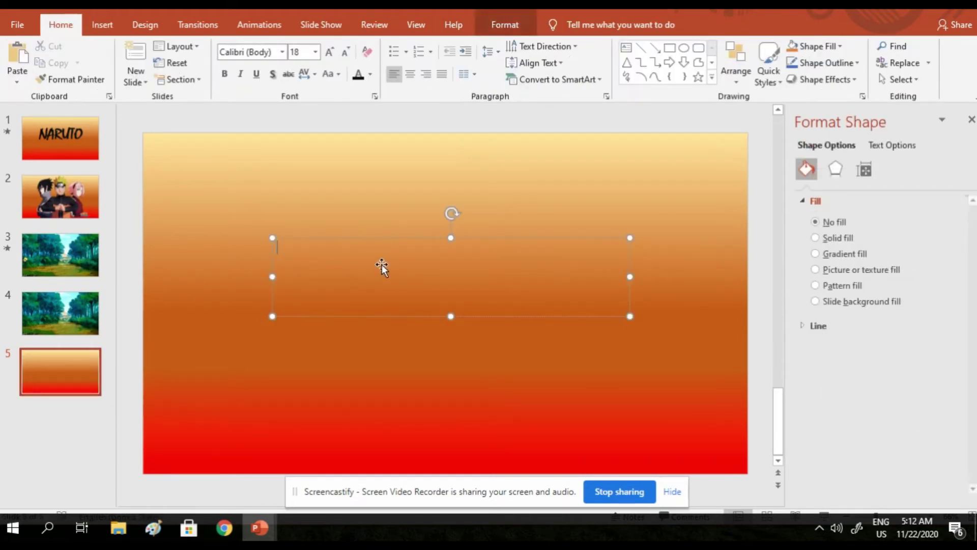
text(to)
key(BackSpace)
key(BackSpace)
text(TO BE CONTINUED…)
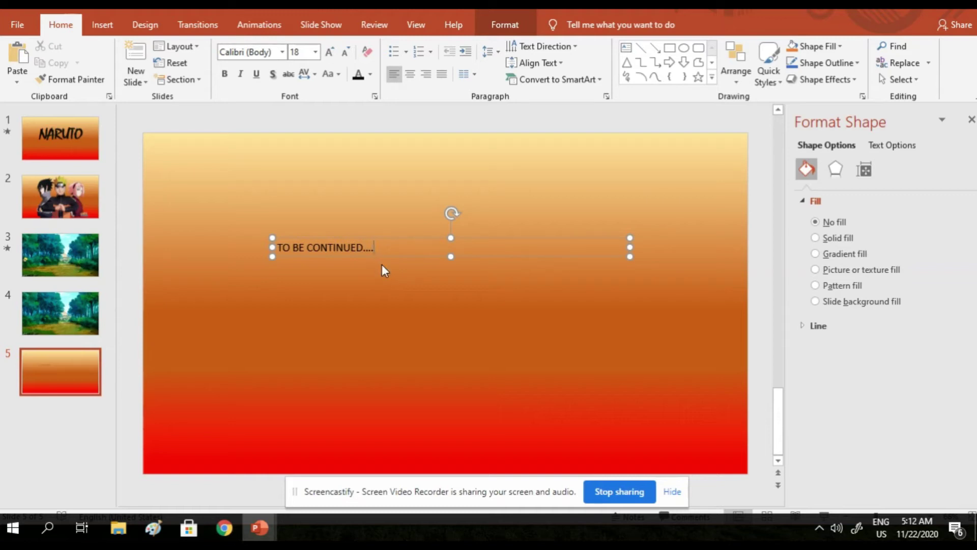
key(BackSpace)
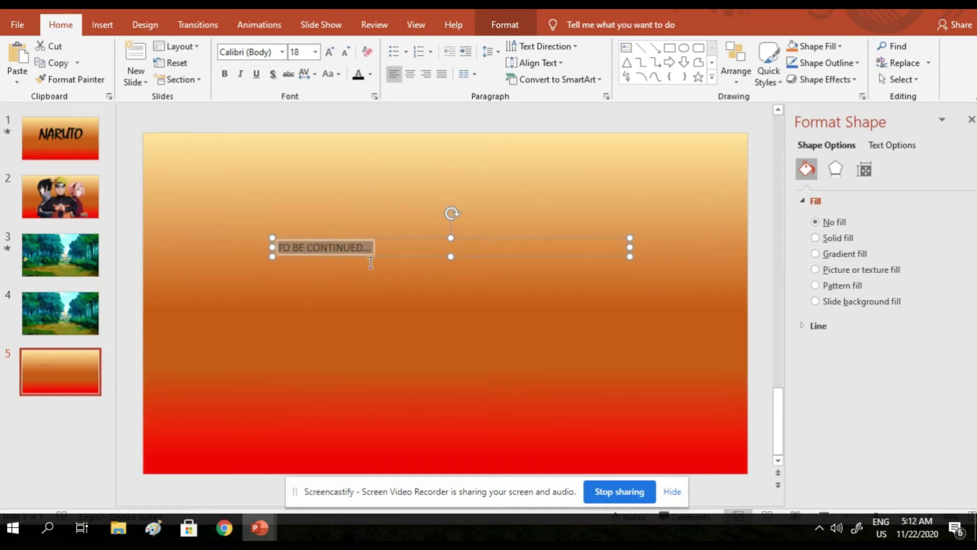
- Set the text to Mistral font at size 60
click(282, 52)
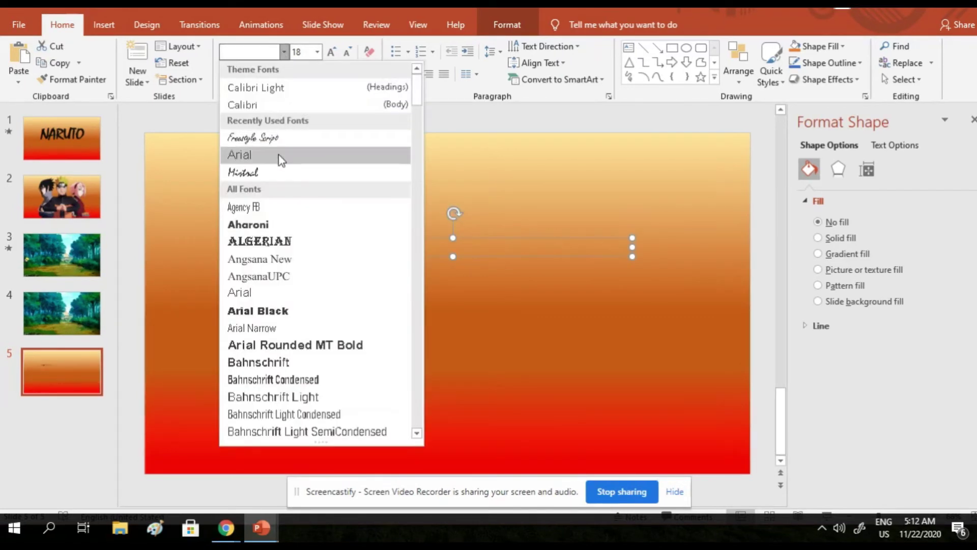
click(284, 171)
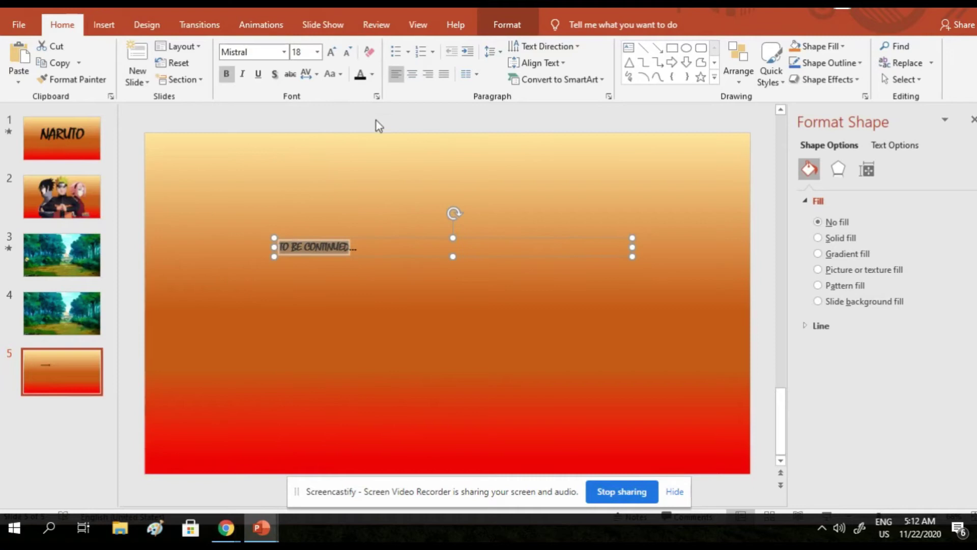
click(312, 54)
click(317, 51)
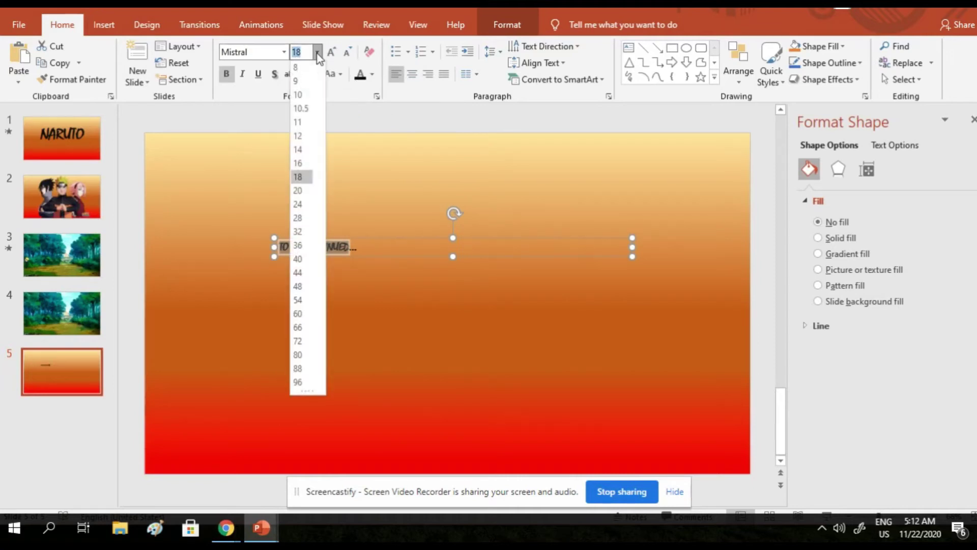
click(298, 320)
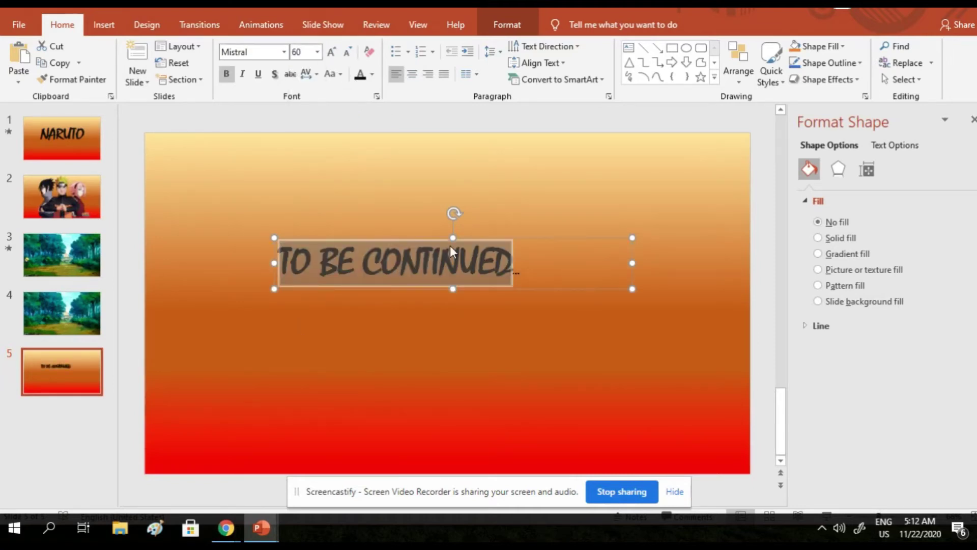
click(426, 241)
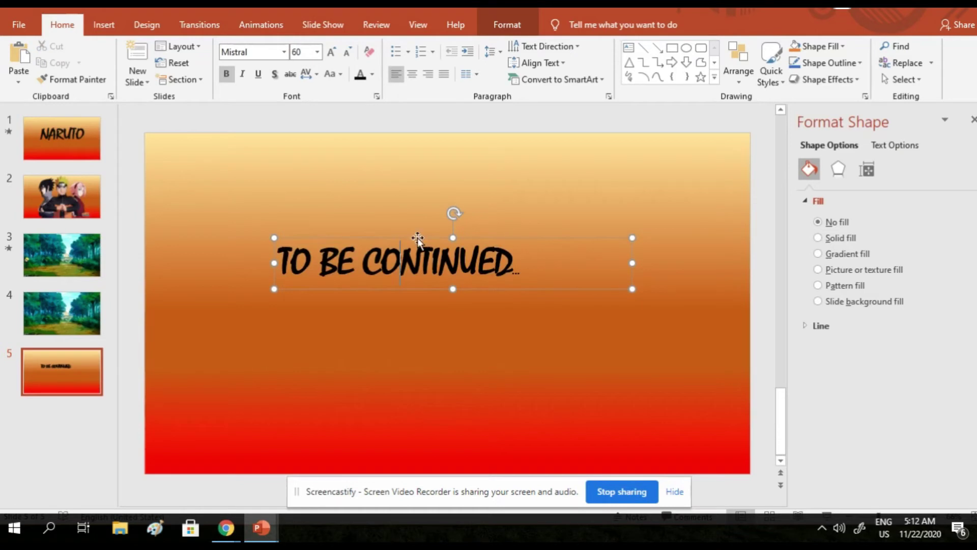
- Make the whole 'TO BE CONTINUED...' line, dots included, size 60 and move it to the slide centre
drag(417, 237, 439, 302)
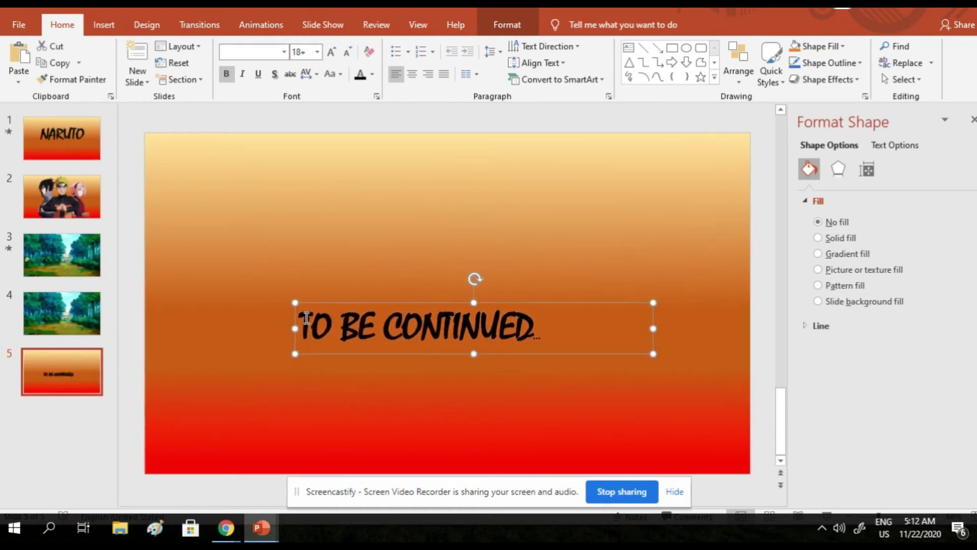
drag(306, 318, 543, 329)
click(318, 52)
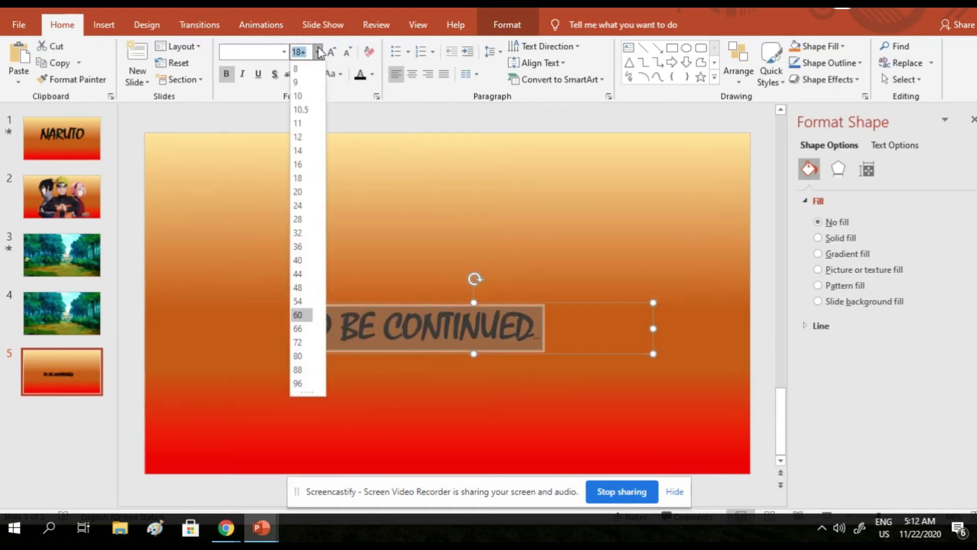
click(298, 315)
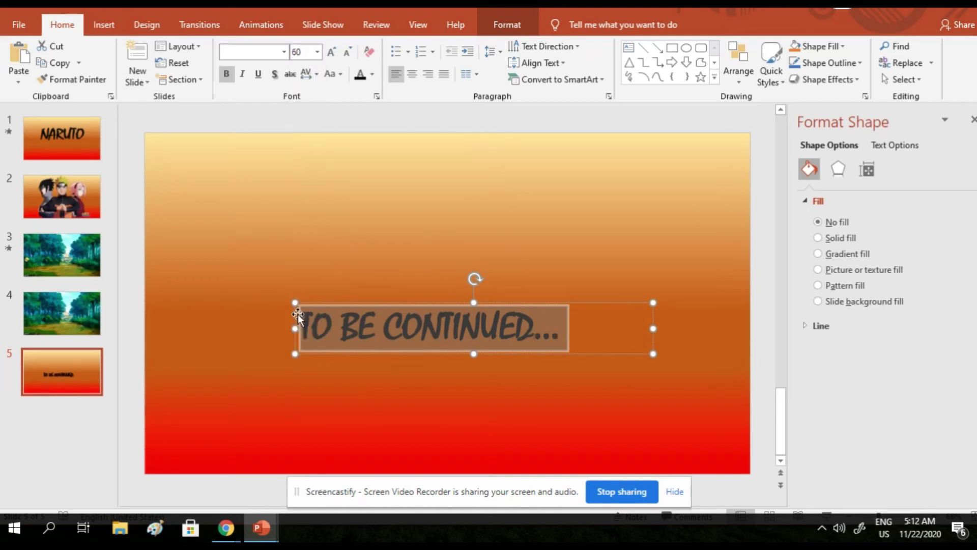
click(504, 257)
click(452, 301)
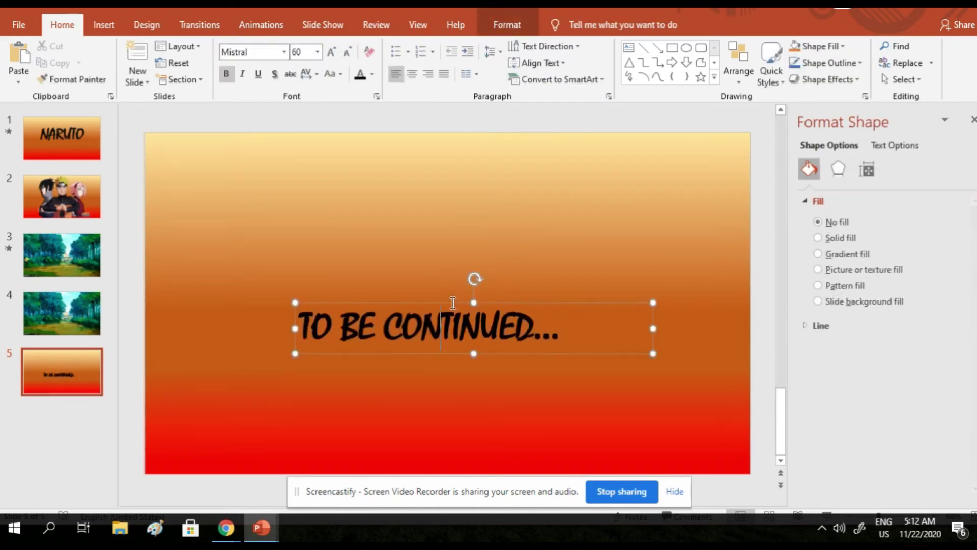
drag(452, 300, 475, 283)
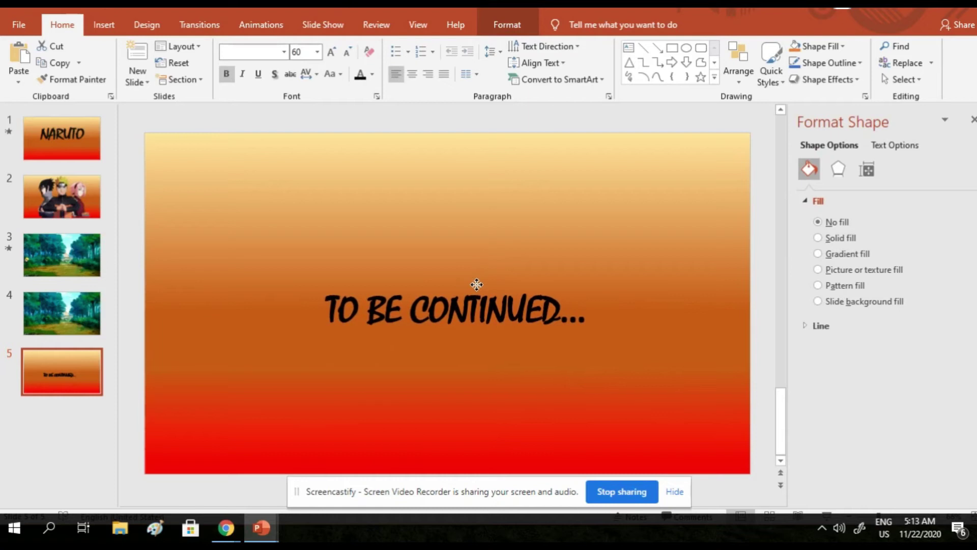
- Preview the NARUTO title's 02.00 Fade on slide 1, then reselect slide 5's text box
click(44, 145)
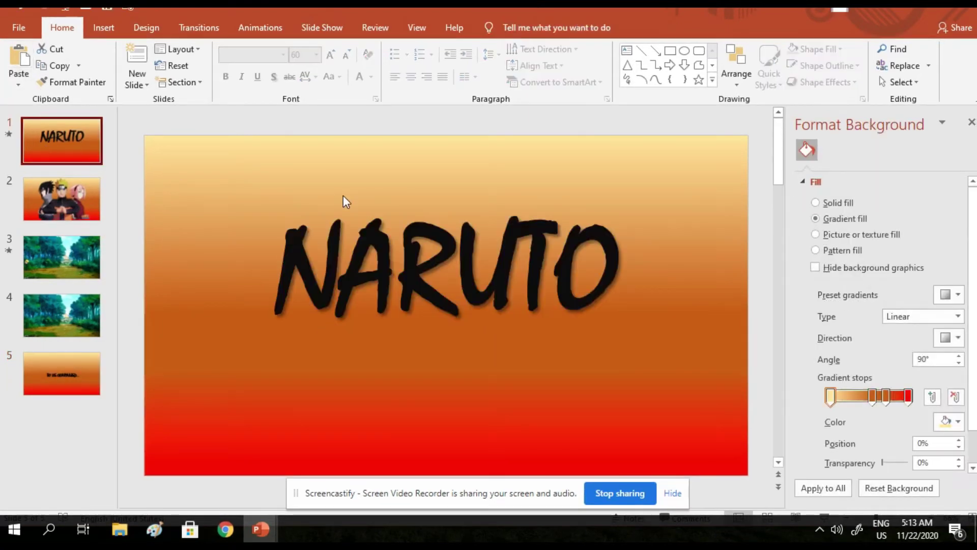
click(382, 251)
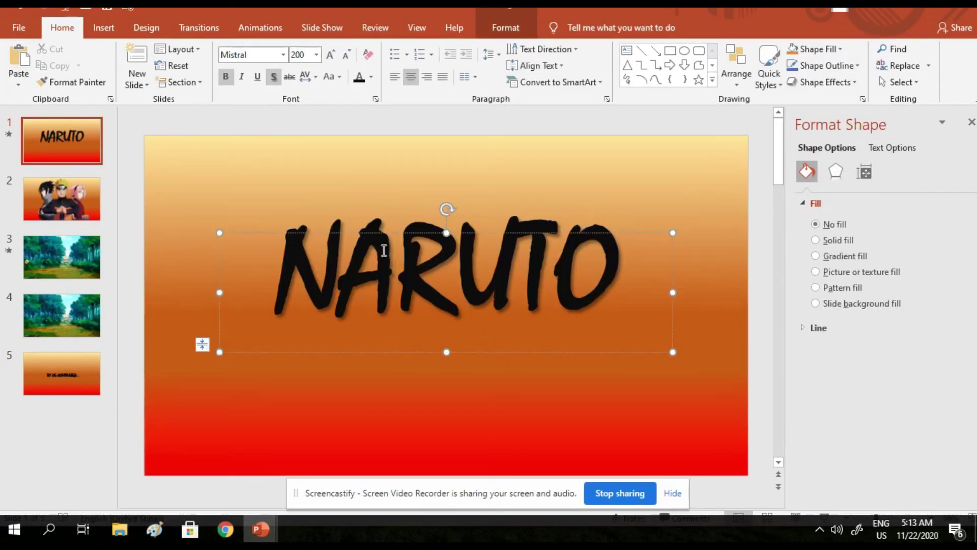
click(260, 29)
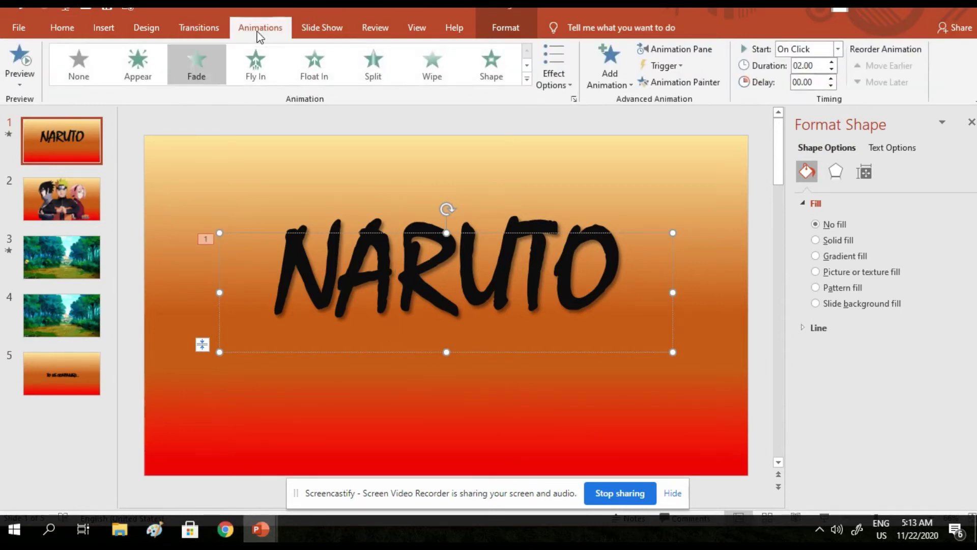
click(19, 59)
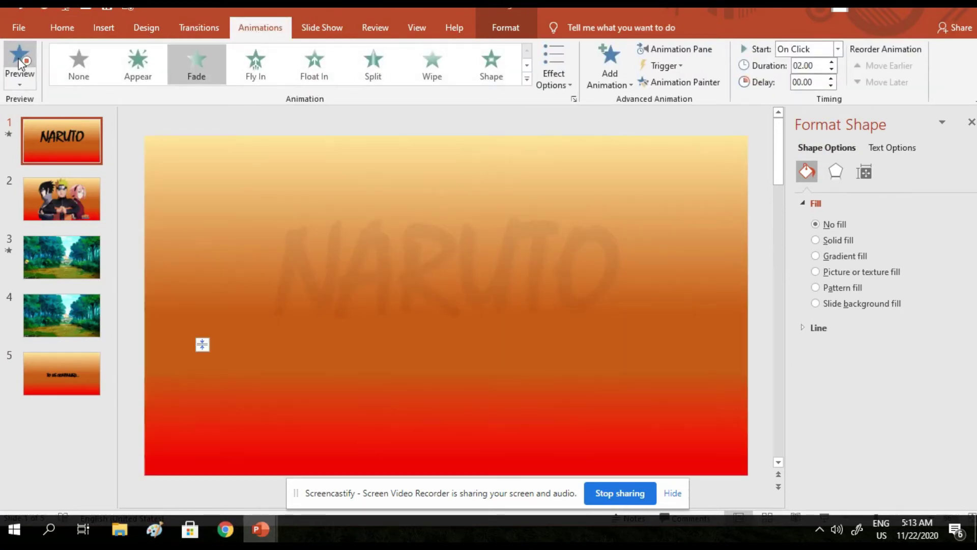
click(62, 374)
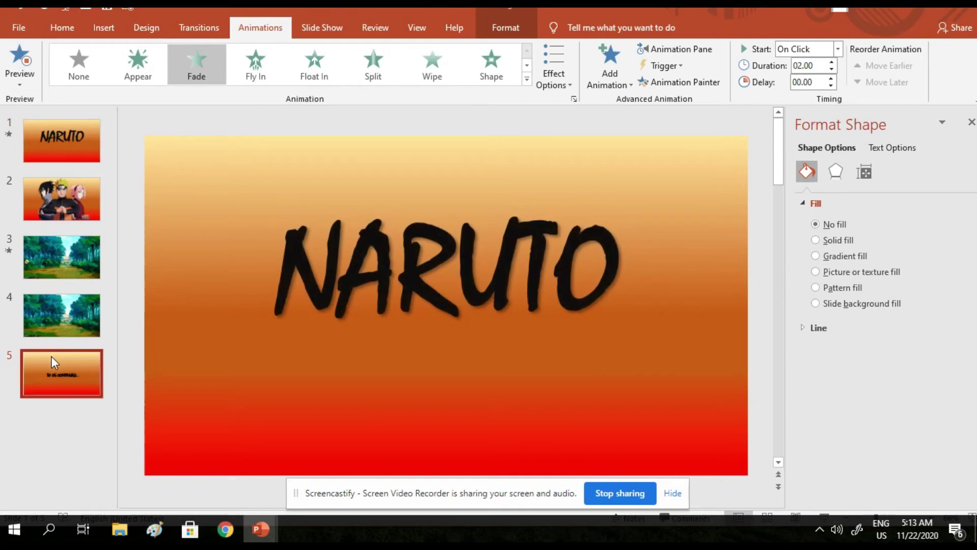
click(413, 300)
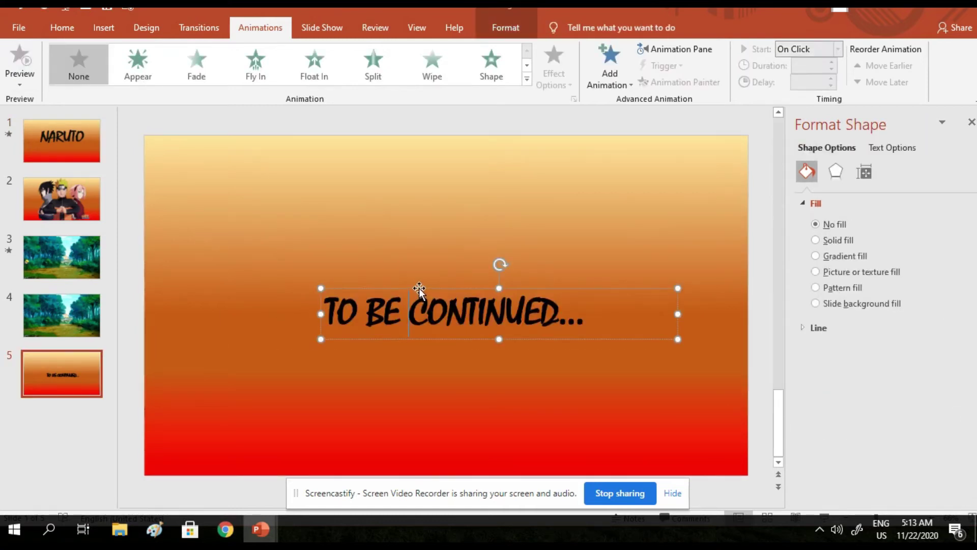
- Give the 'TO BE CONTINUED...' text a Fade entrance lasting 02.00 and preview it
drag(419, 290, 410, 281)
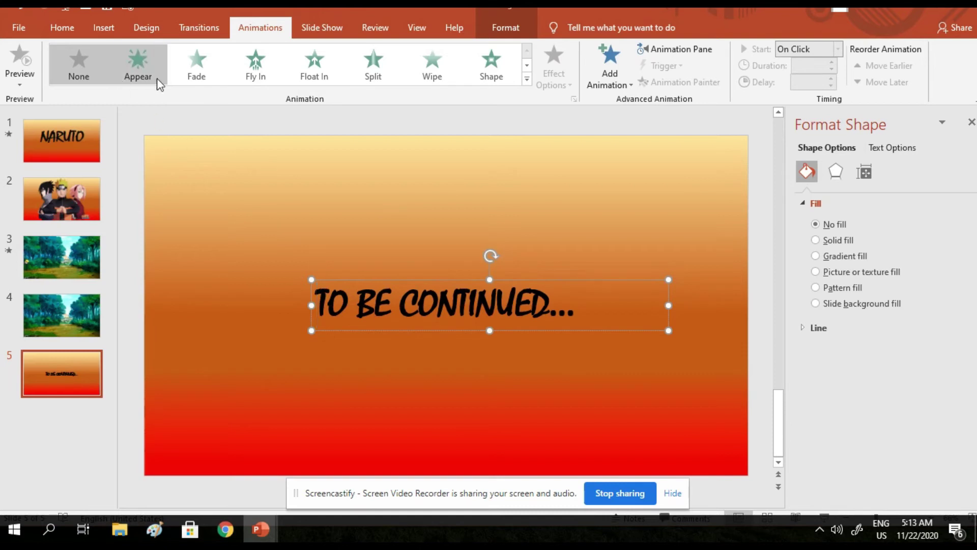
click(195, 62)
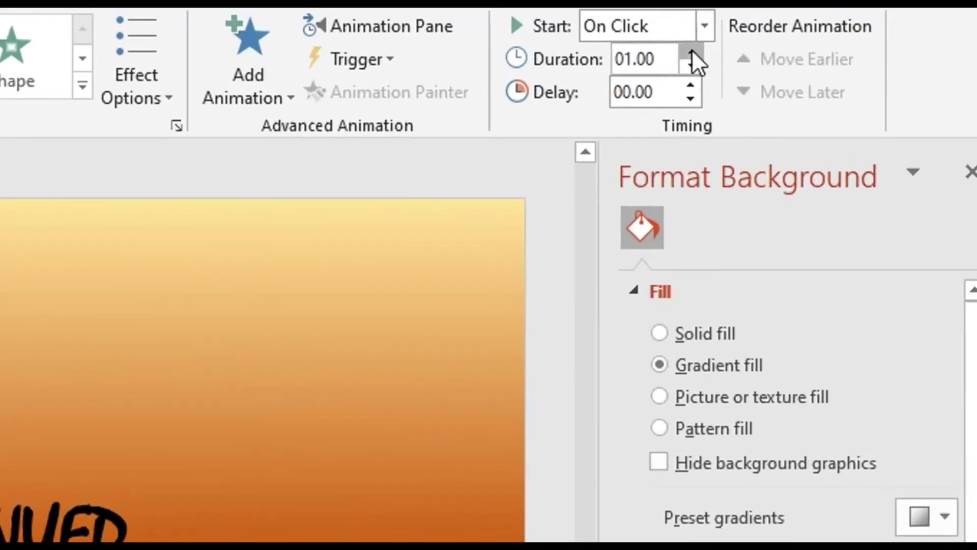
click(692, 50)
click(692, 50)
click(692, 50)
click(693, 50)
click(30, 74)
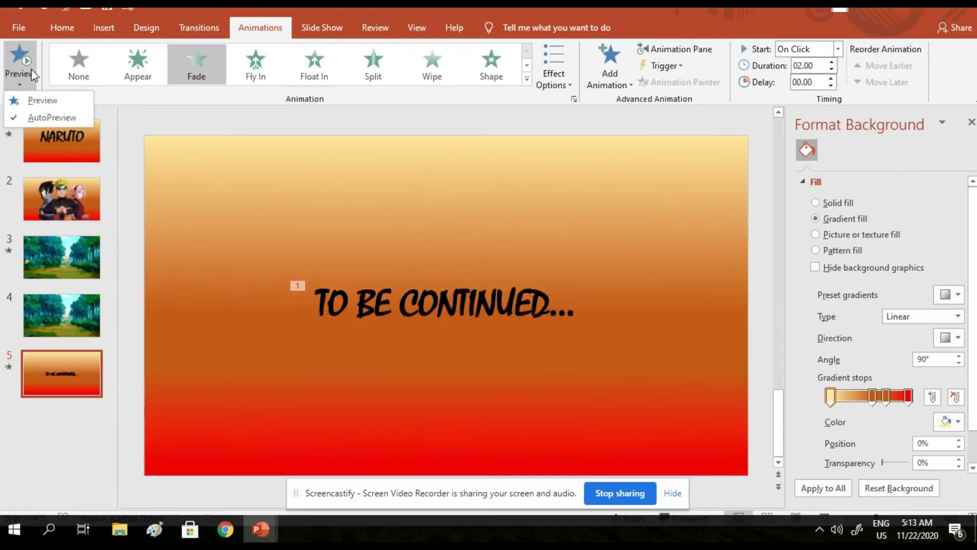
click(43, 101)
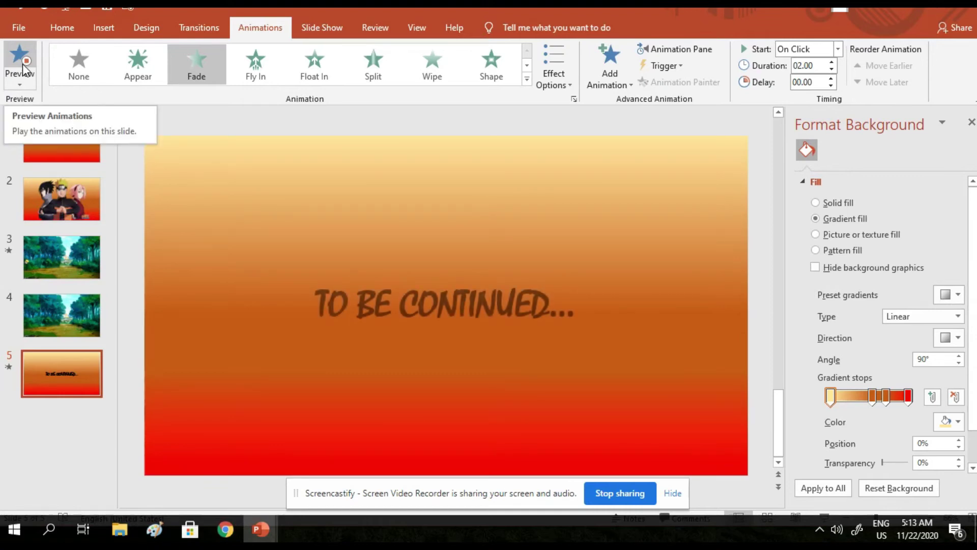
click(379, 285)
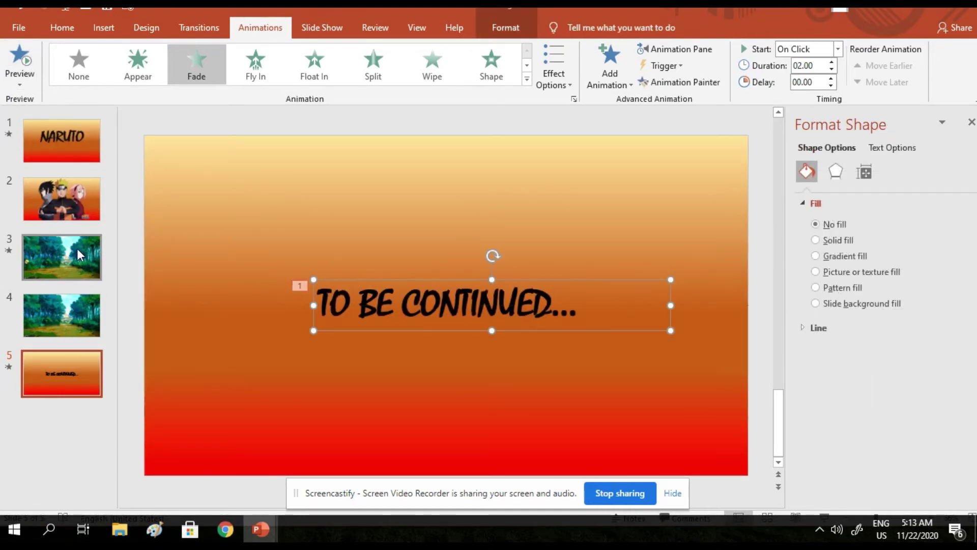
key(Page_Up)
key(Page_Up)
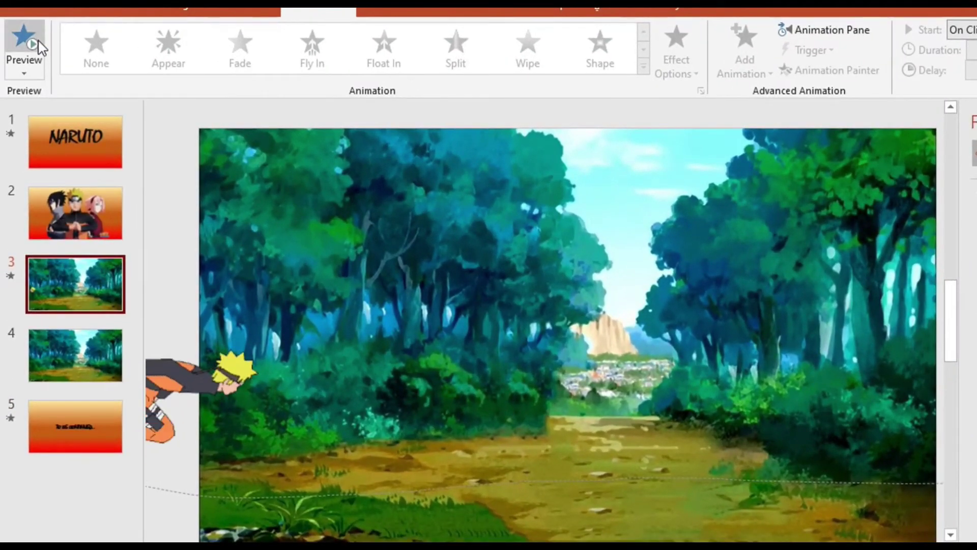
- Preview the forest slide's animations and select Naruto's motion path
click(24, 46)
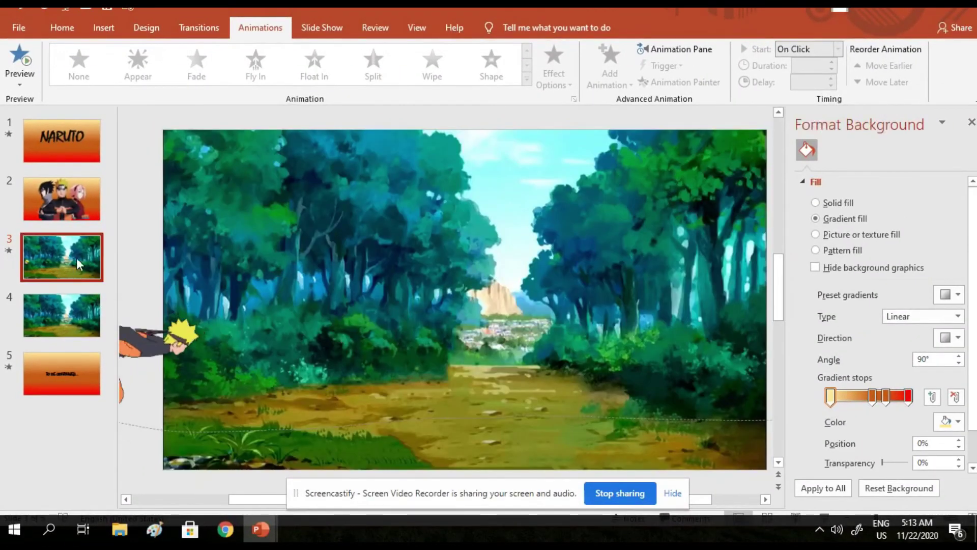
click(201, 311)
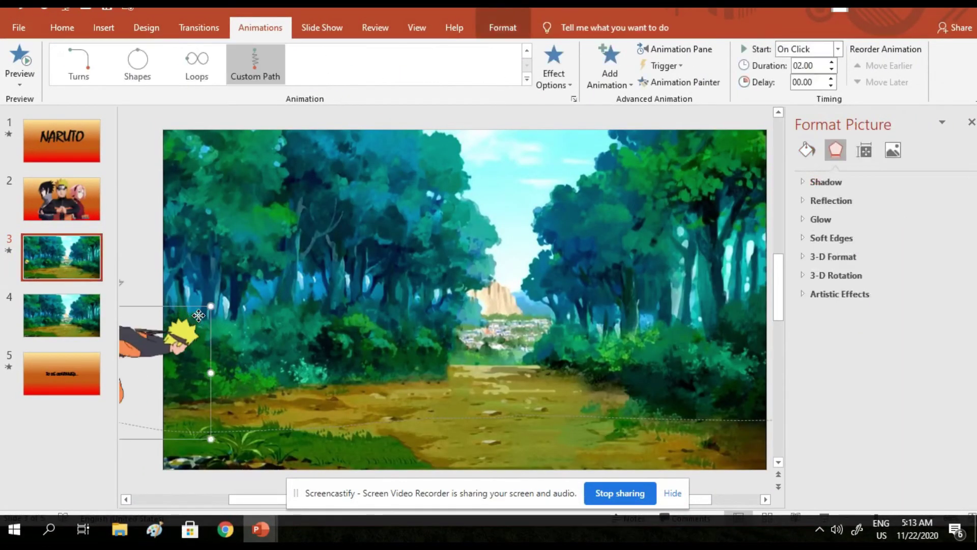
click(355, 402)
click(389, 422)
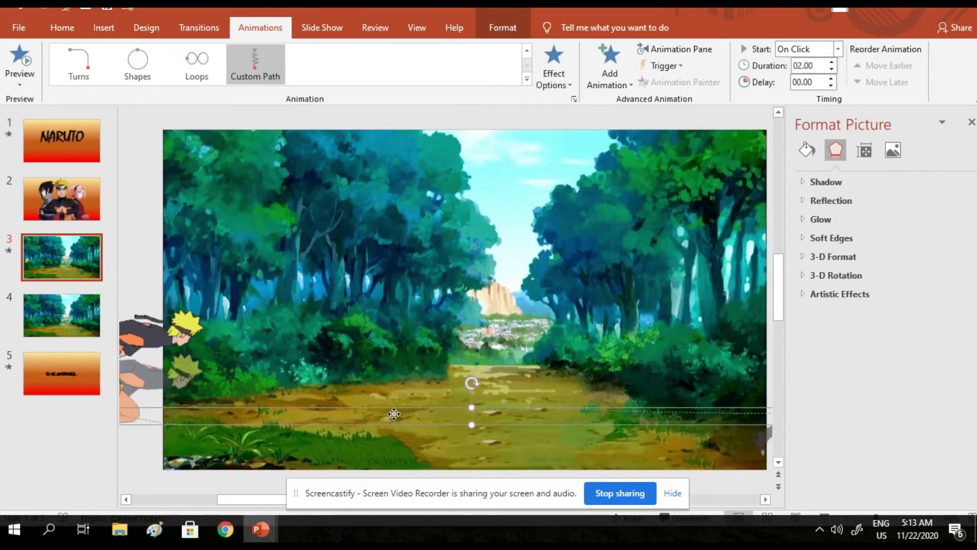
key(Escape)
click(402, 393)
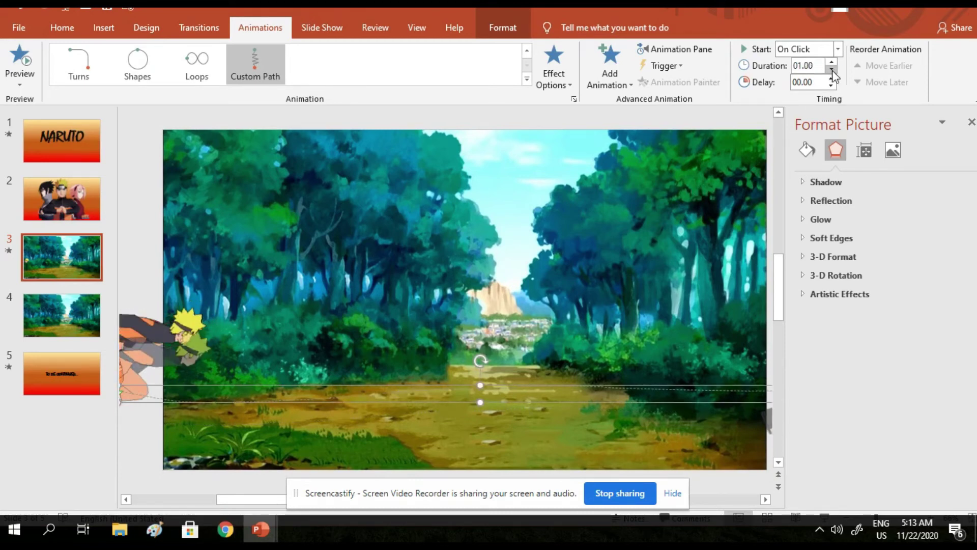
- Lengthen Naruto's motion path duration to 4 seconds and preview it
click(832, 62)
click(833, 62)
click(832, 62)
click(832, 62)
click(833, 62)
click(832, 62)
click(833, 63)
click(832, 63)
click(833, 63)
click(23, 56)
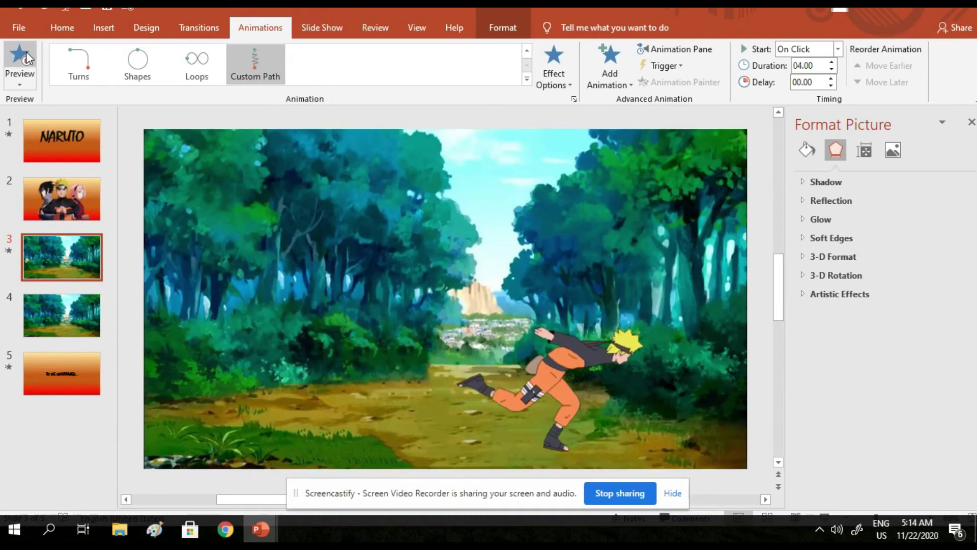
- Reduce the run-in duration to 3.50 seconds and preview the result
click(831, 68)
click(831, 67)
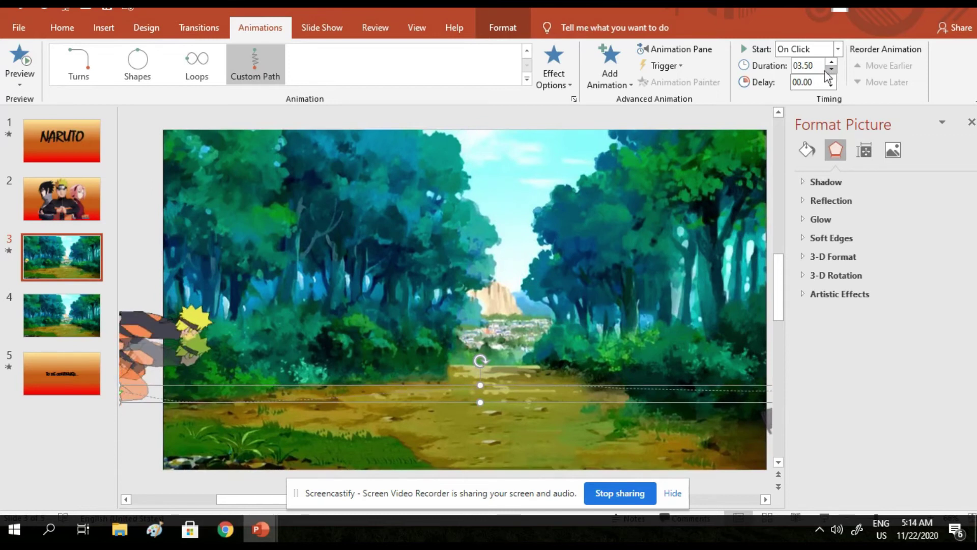
click(23, 60)
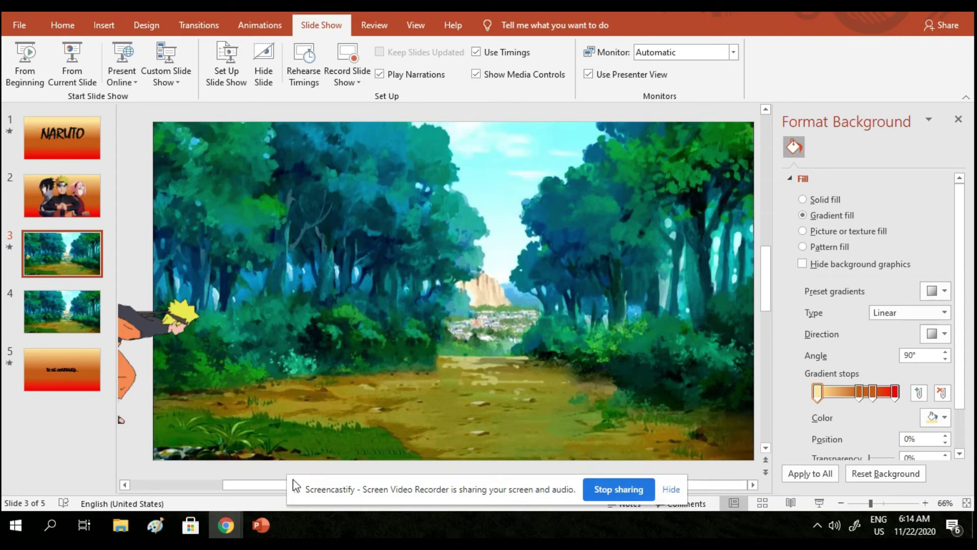
- Run the show from the beginning through the title, character, forest and TO BE CONTINUED... slides, then exit
drag(304, 485, 64, 466)
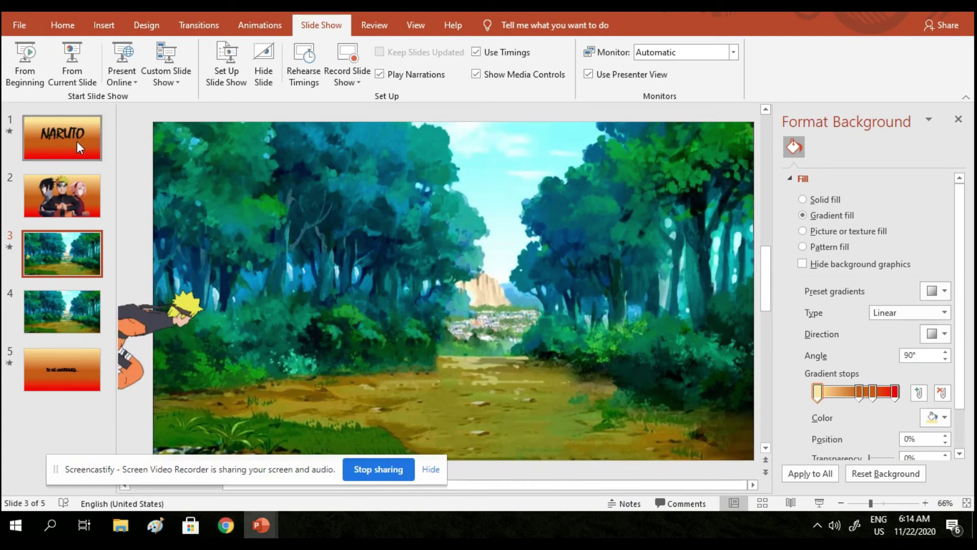
click(24, 60)
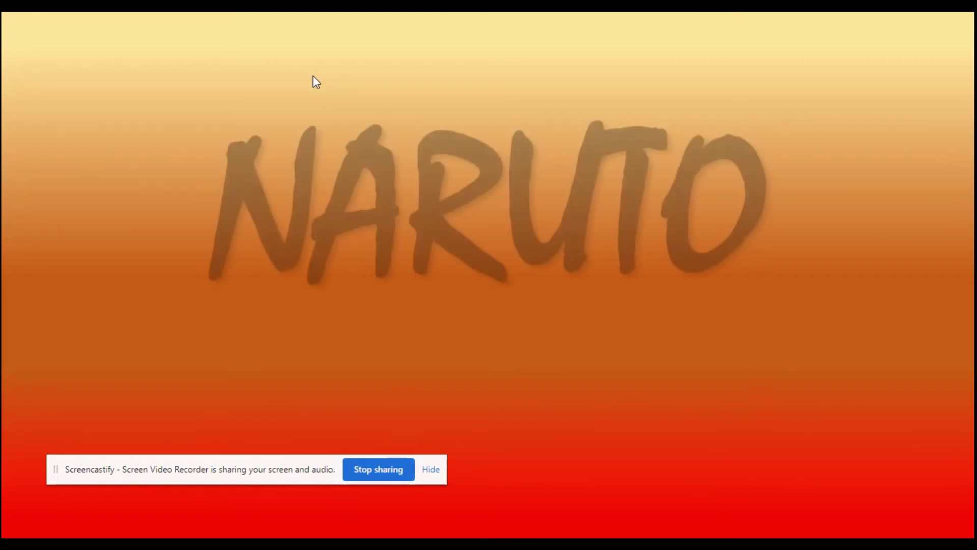
click(432, 476)
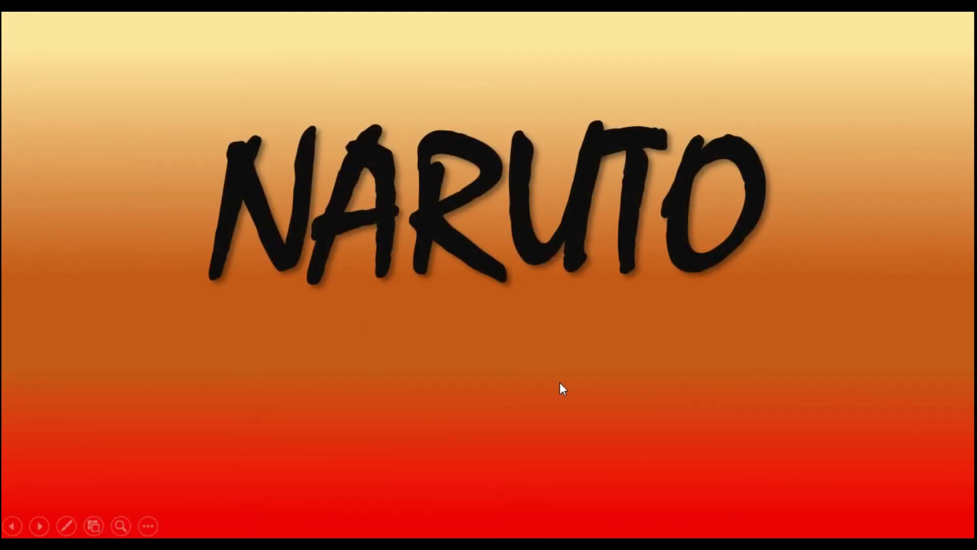
click(560, 383)
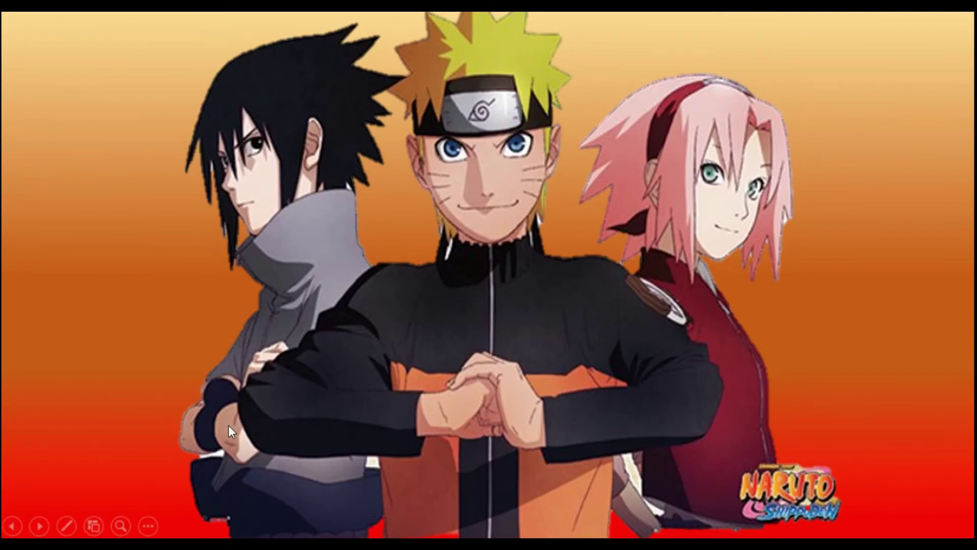
click(222, 423)
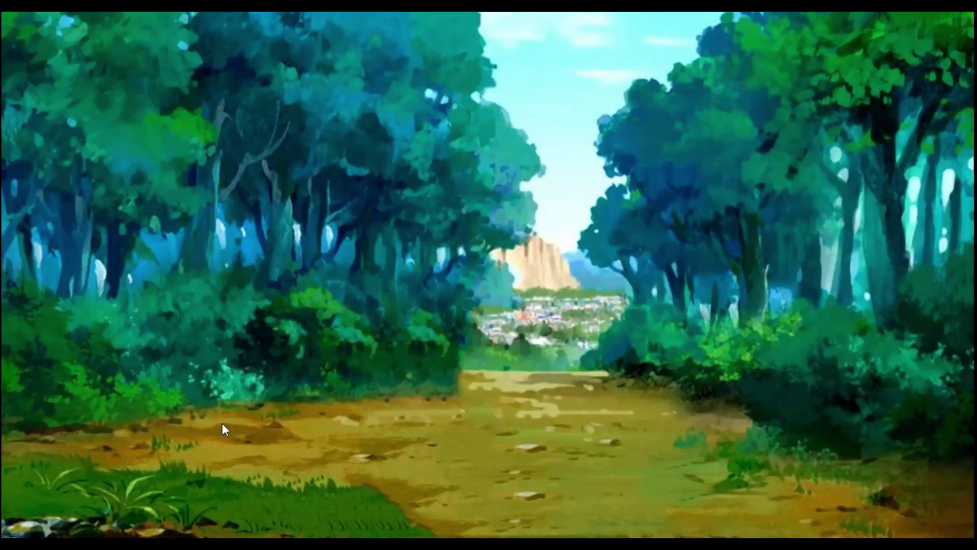
click(222, 429)
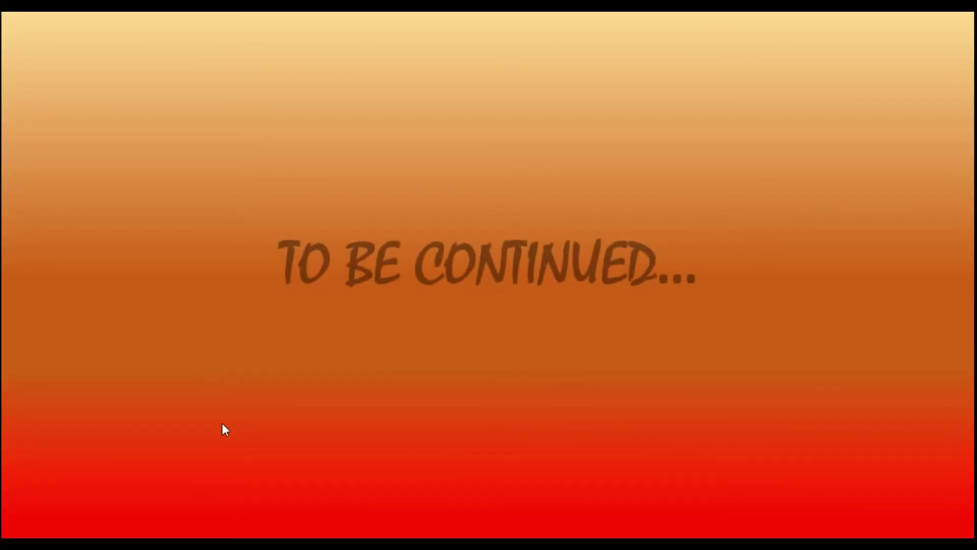
key(Escape)
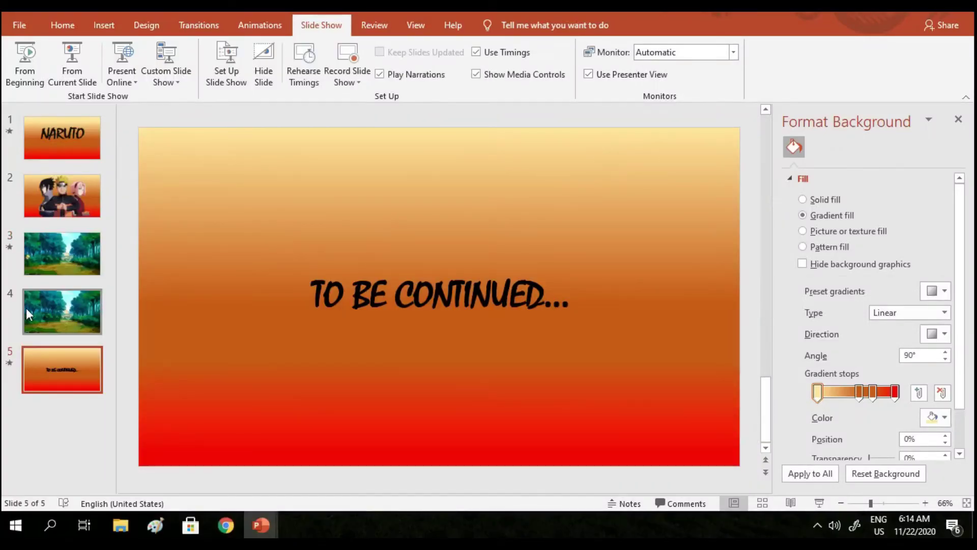
- Insert the Jog_On_Gravel sound from Downloads onto forest slide 3
click(65, 278)
drag(62, 311, 62, 289)
click(228, 324)
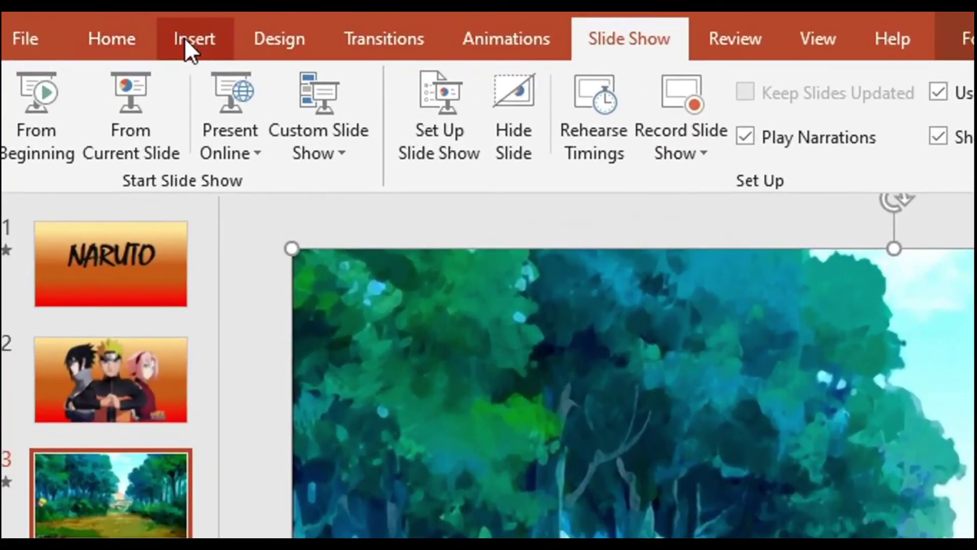
click(185, 38)
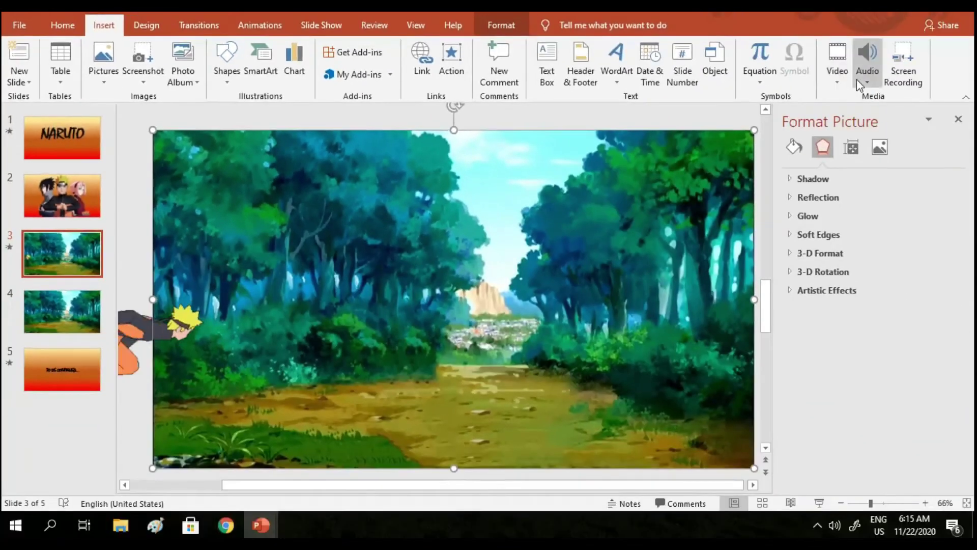
click(767, 151)
click(823, 178)
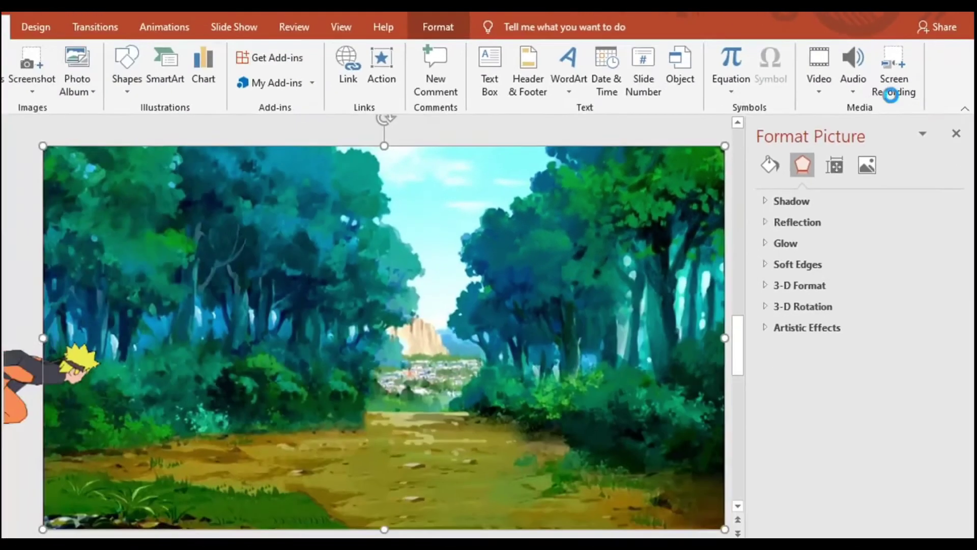
scroll(98, 190, up, 1)
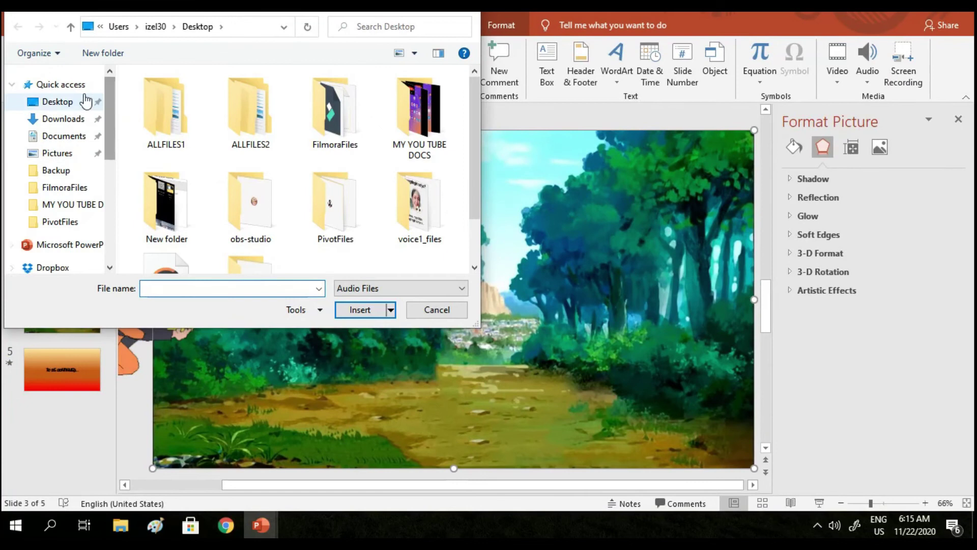
click(63, 119)
drag(474, 82, 478, 110)
scroll(479, 110, down, 1)
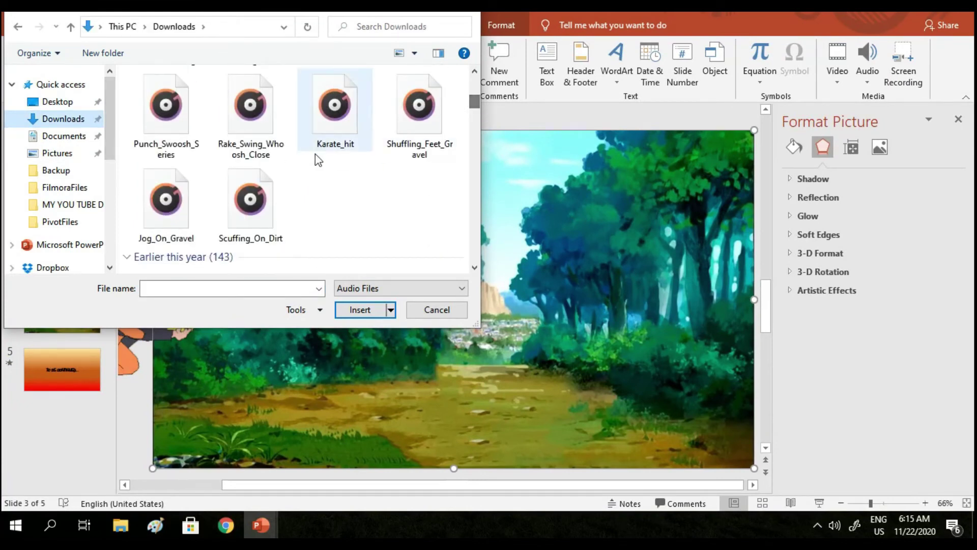
click(186, 219)
click(344, 312)
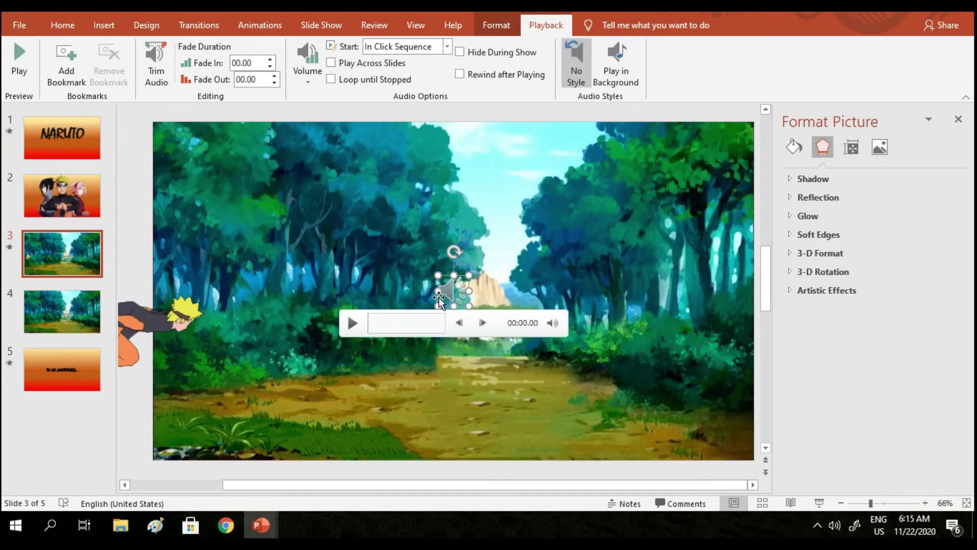
- Move the audio icon to the slide's bottom-right corner and play it to check
drag(439, 300, 734, 460)
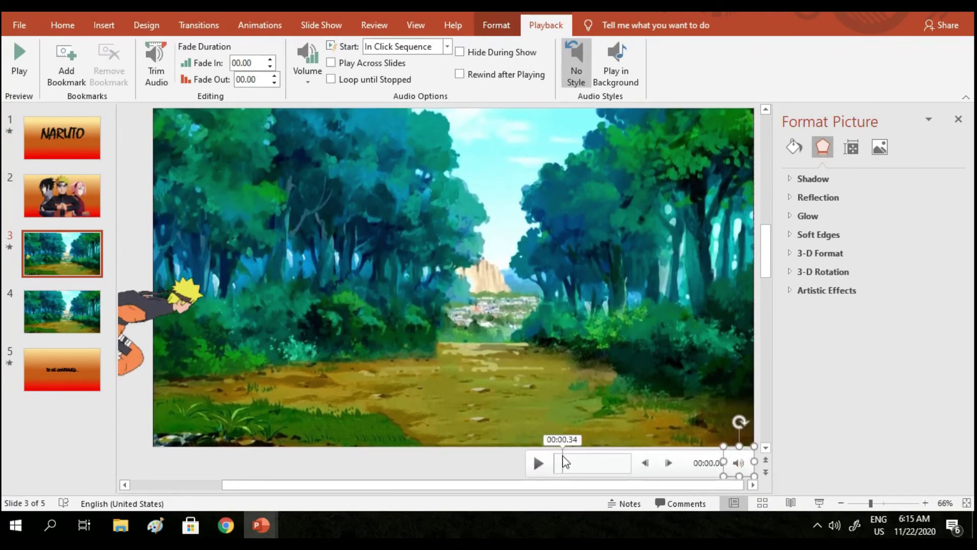
click(538, 464)
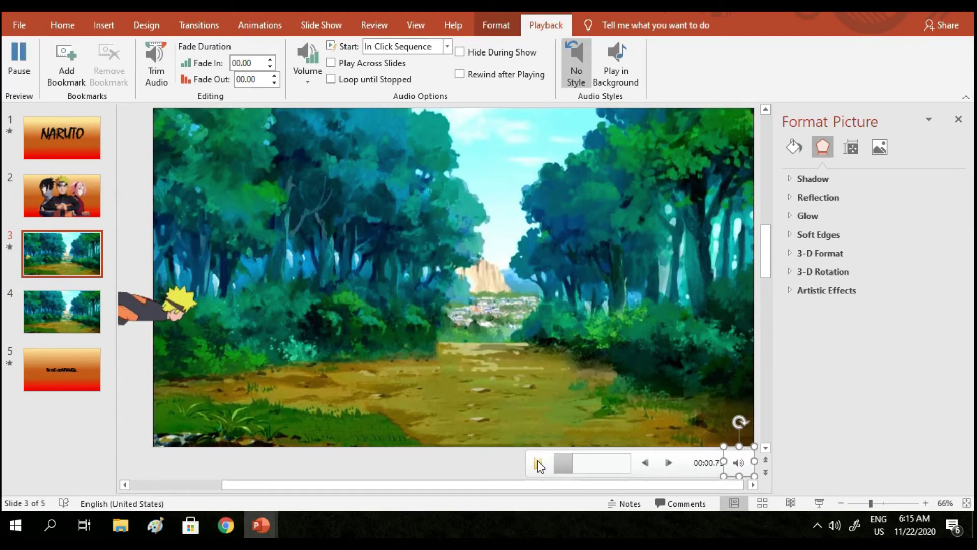
click(688, 364)
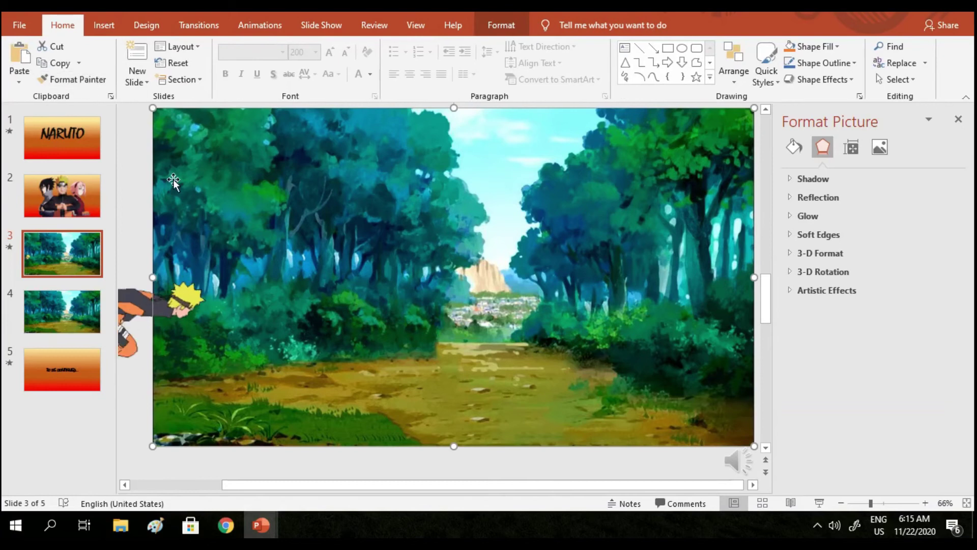
click(325, 22)
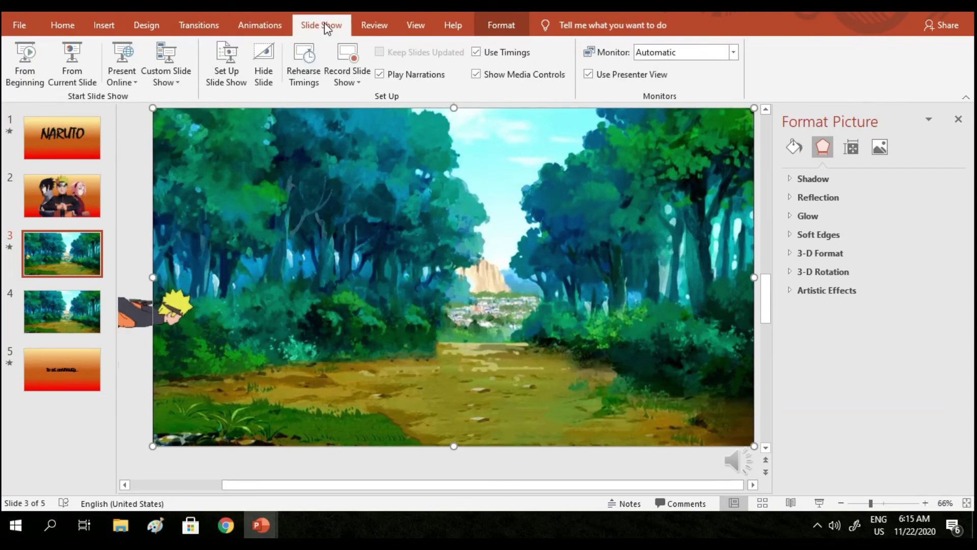
- Rehearse timings through all five slides, finishing at 0:00:23, and answer the save prompt
click(301, 75)
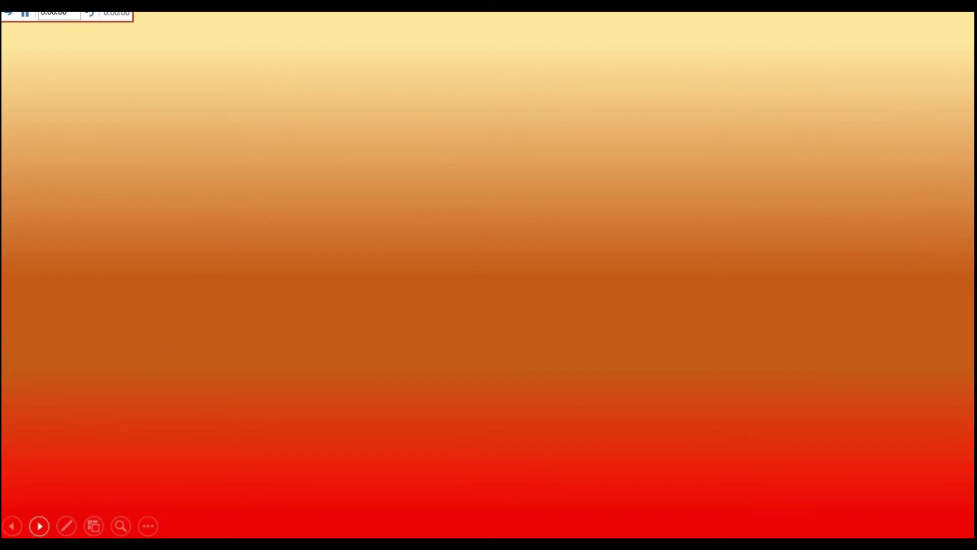
click(39, 526)
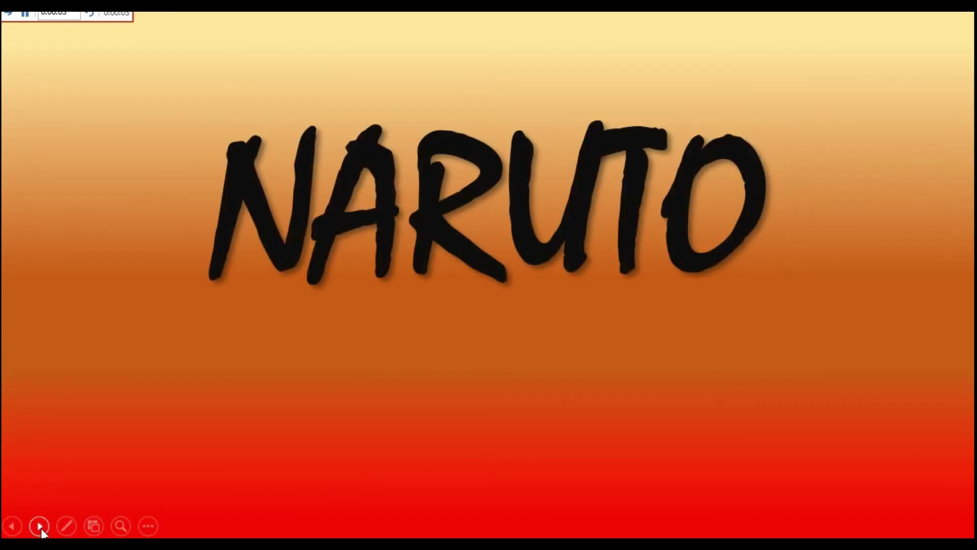
click(40, 526)
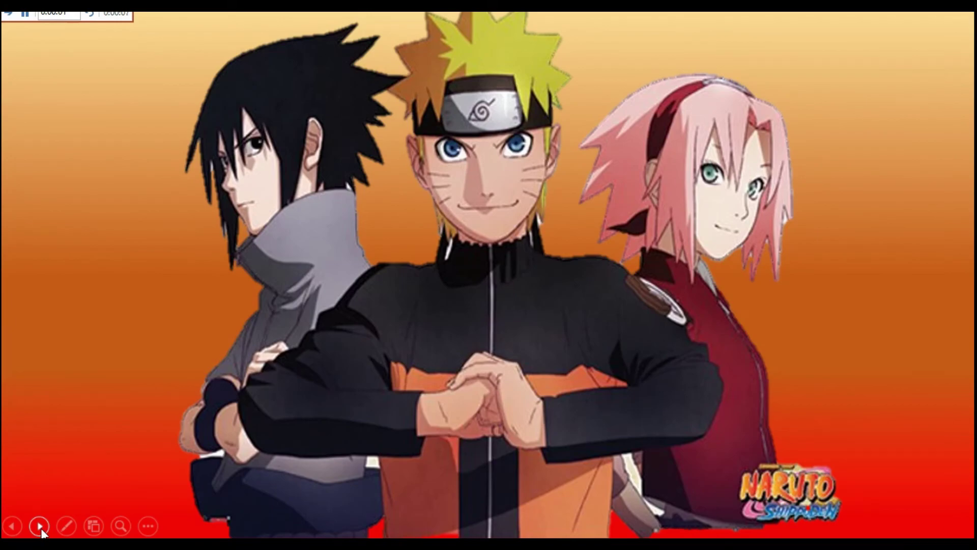
click(40, 525)
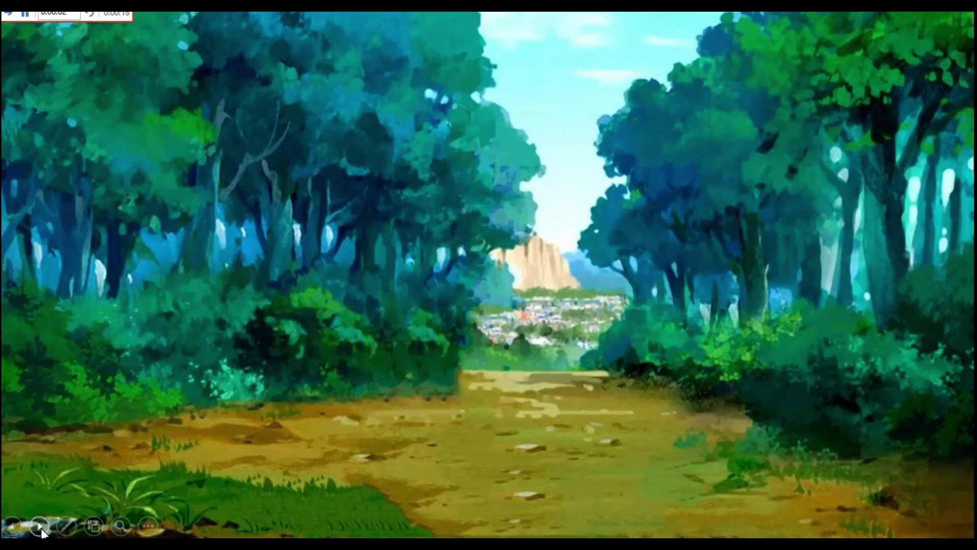
click(40, 527)
click(40, 527)
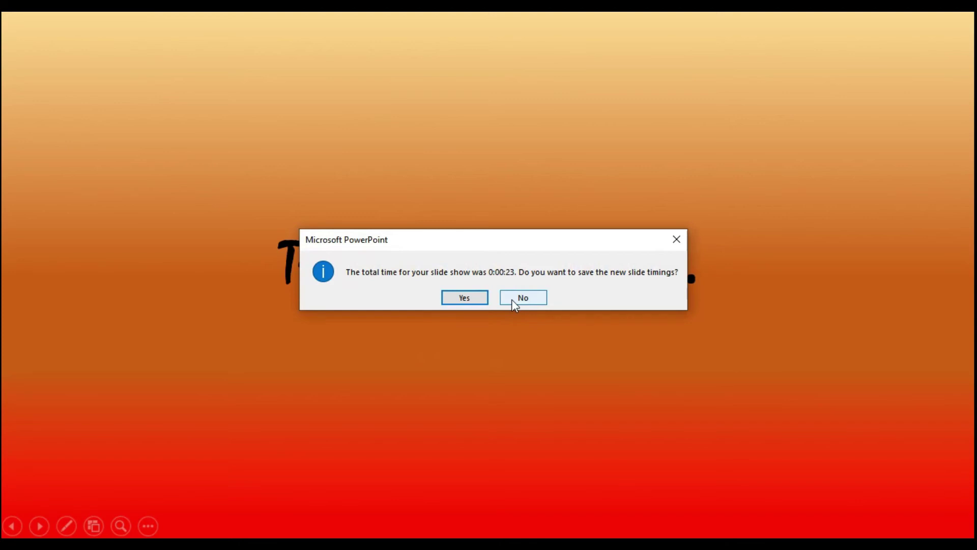
click(515, 299)
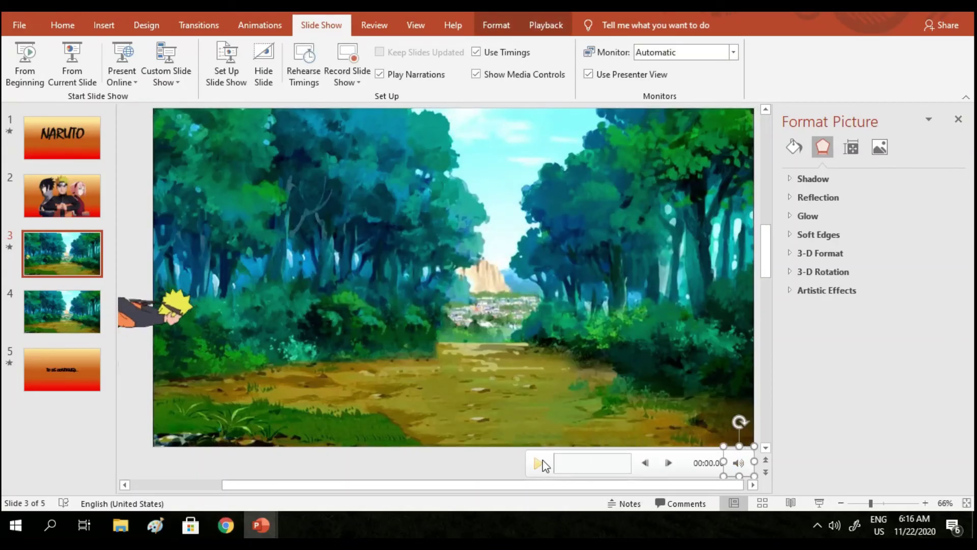
- Give the forest slide's audio clip the Play in Background style
right_click(739, 448)
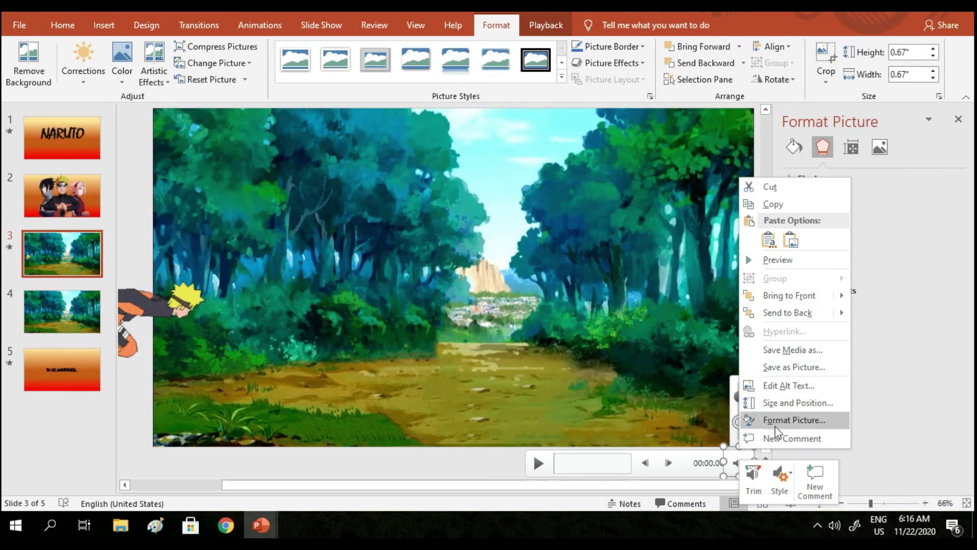
click(793, 483)
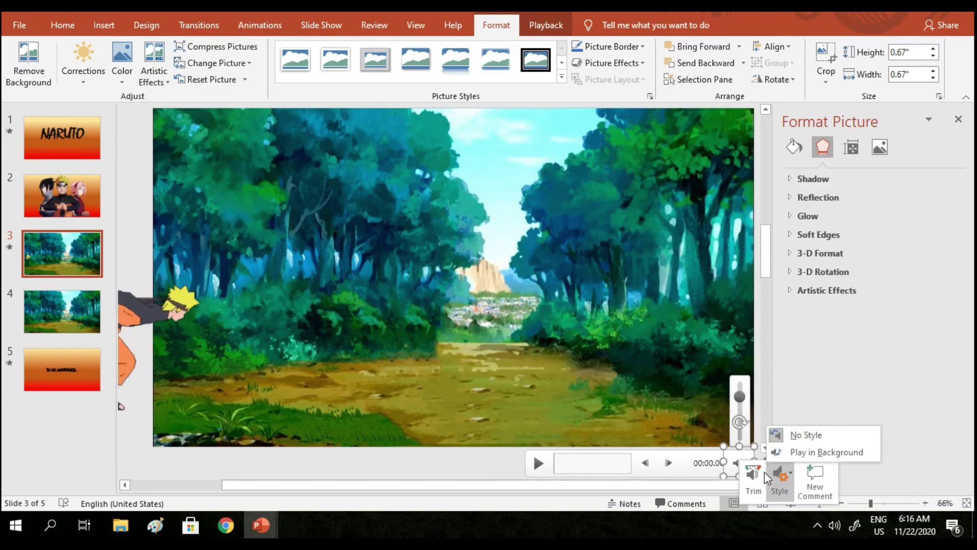
click(799, 451)
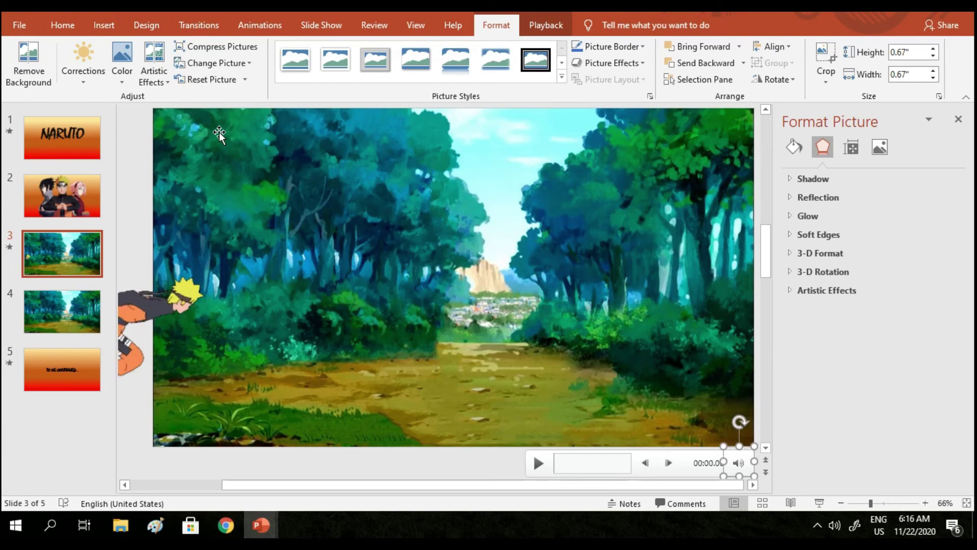
click(314, 28)
- Rehearse all five slides again to a 0:00:16 total and save the new timings
click(314, 69)
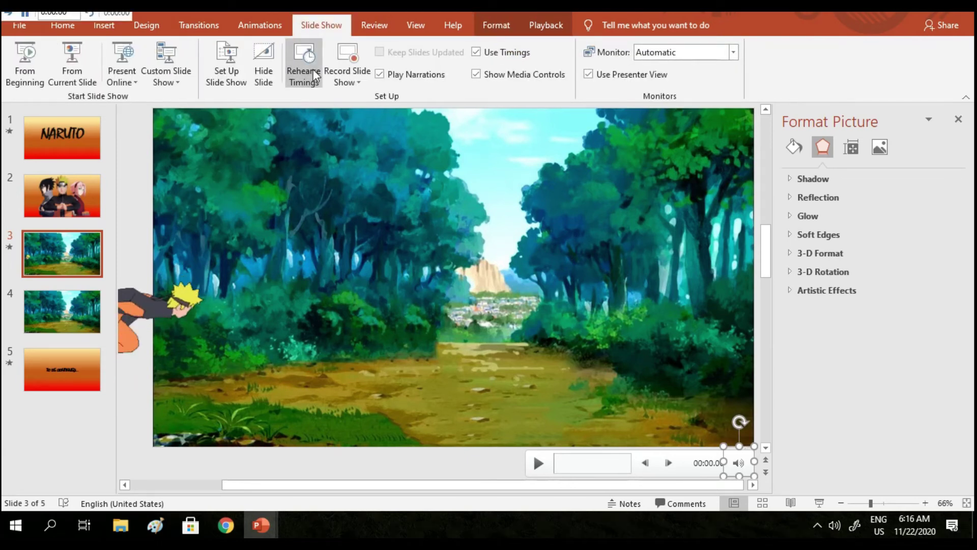
click(41, 524)
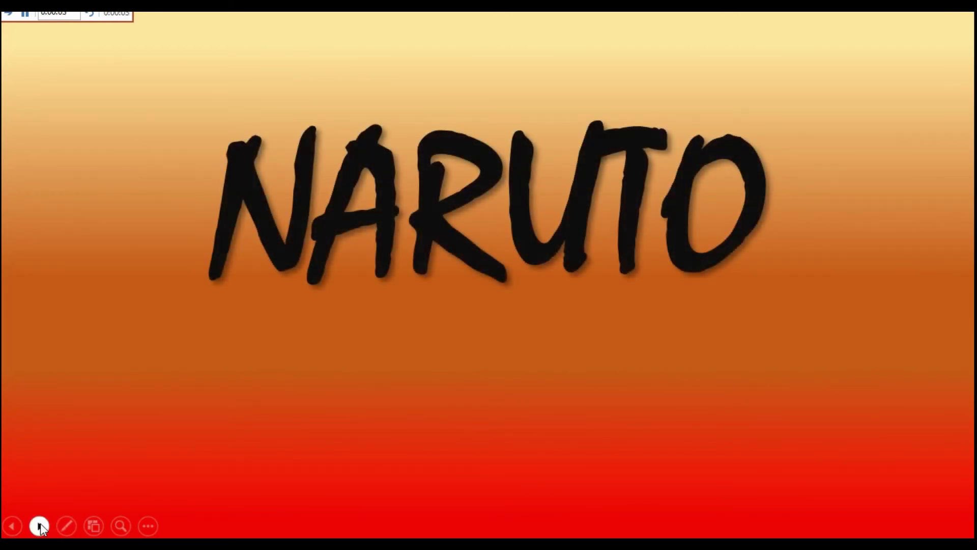
click(41, 524)
click(41, 524)
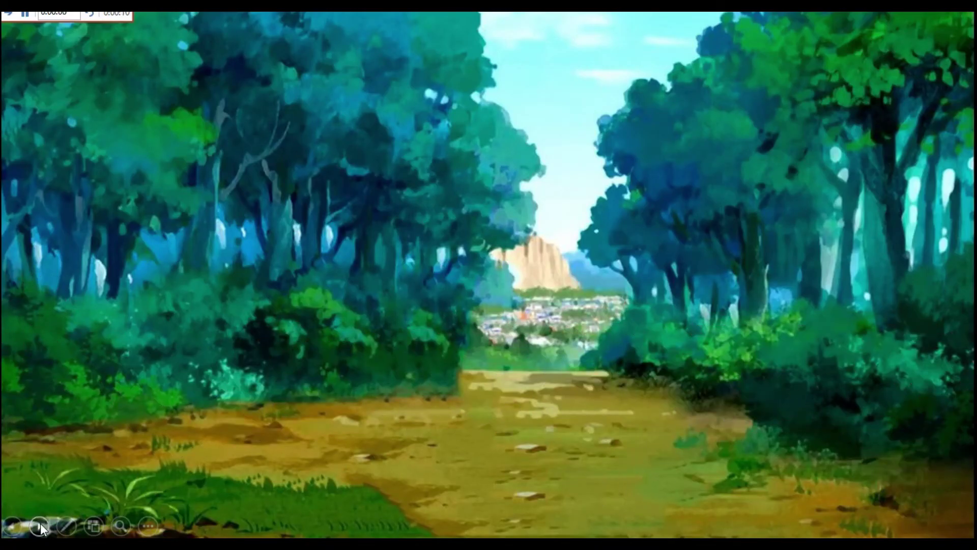
click(41, 524)
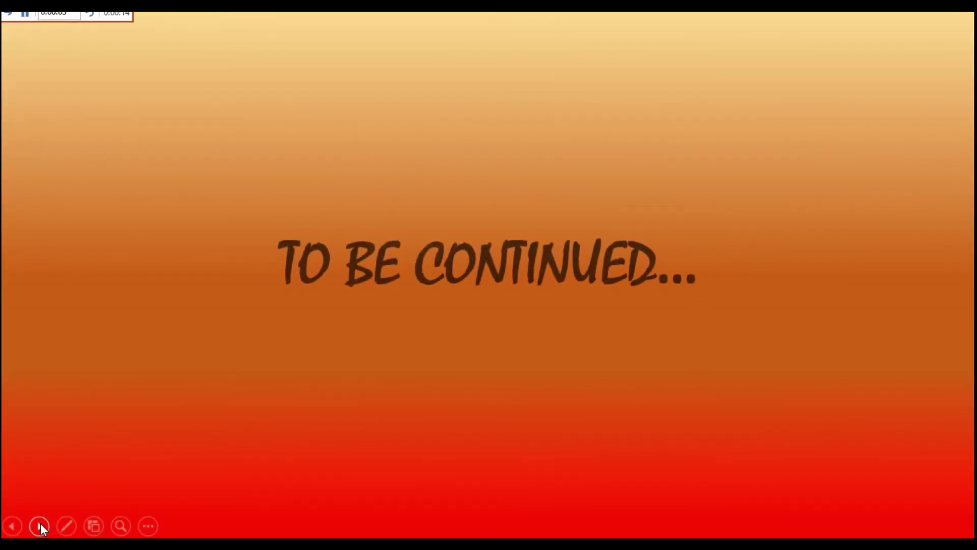
click(41, 523)
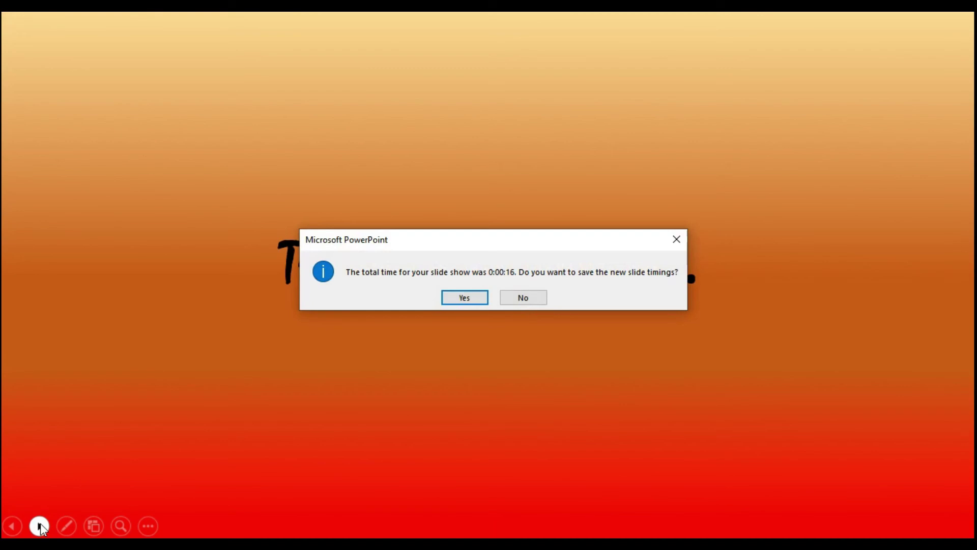
click(464, 298)
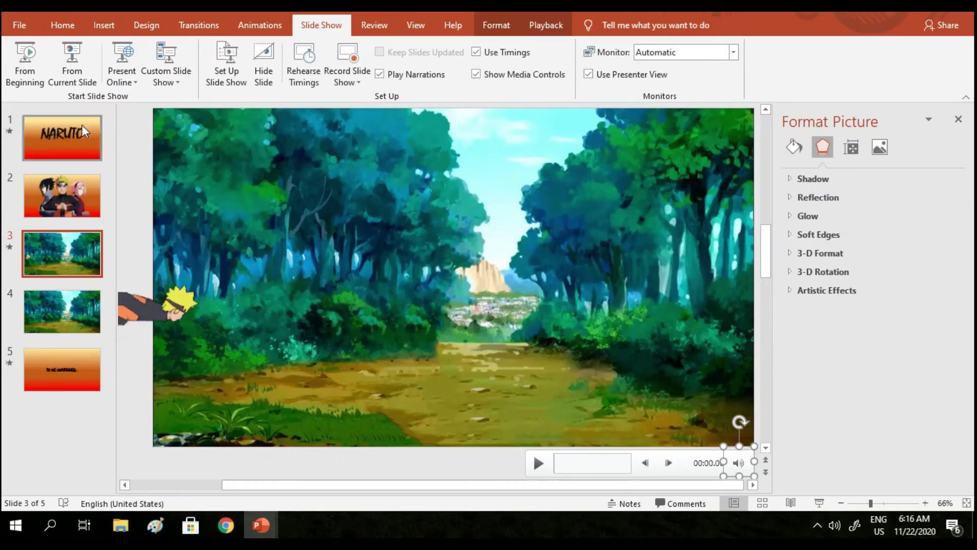
- Insert the American_Frontiers audio file from the Desktop onto the NARUTO title slide
click(108, 25)
click(866, 81)
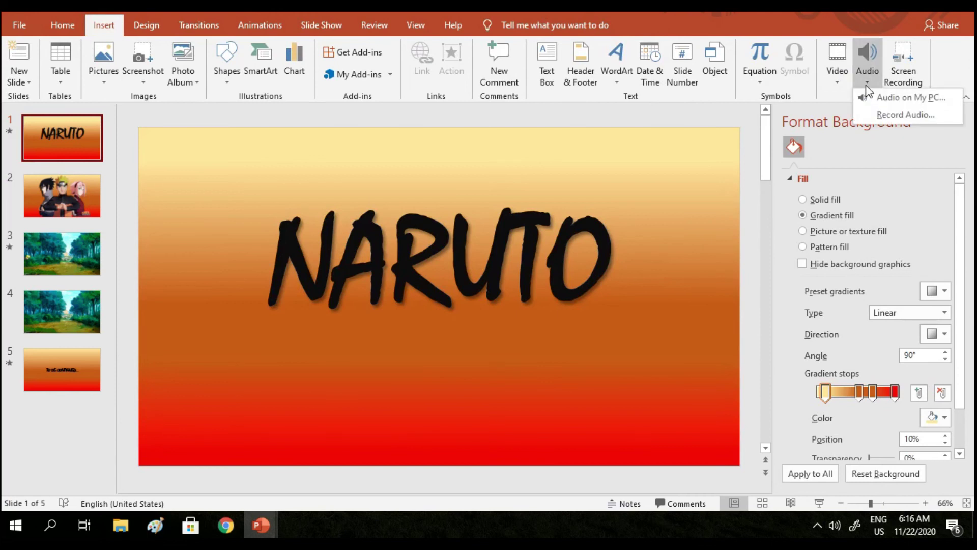
click(881, 102)
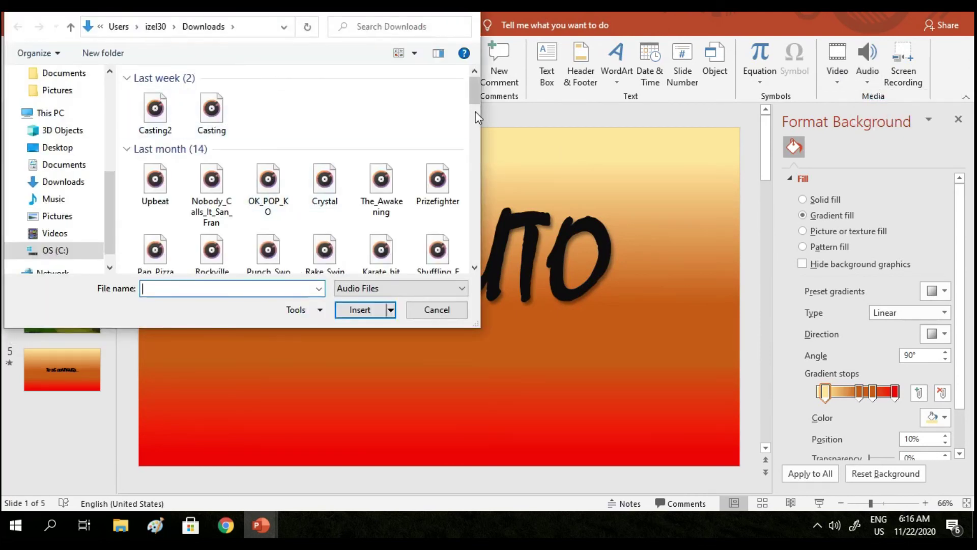
scroll(79, 102, up, 5)
click(76, 101)
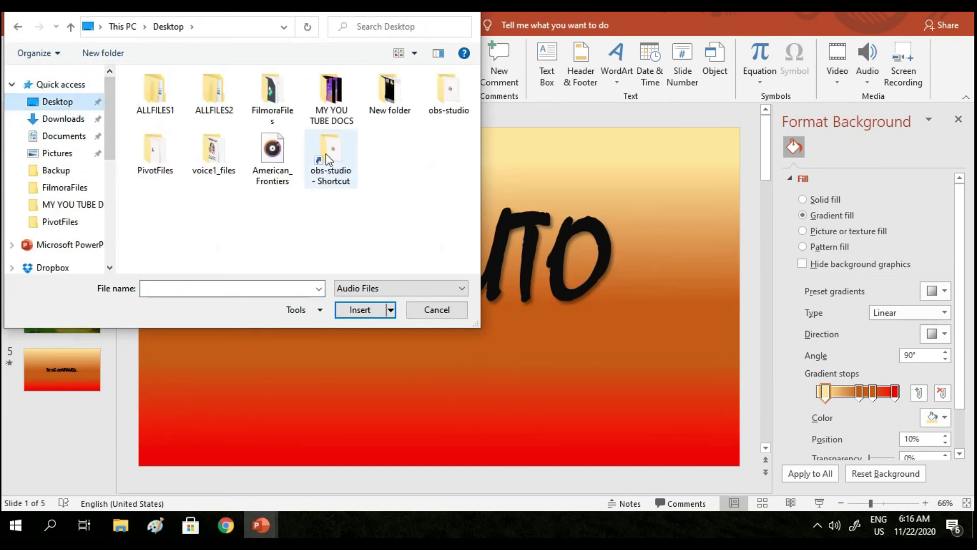
click(287, 157)
click(373, 311)
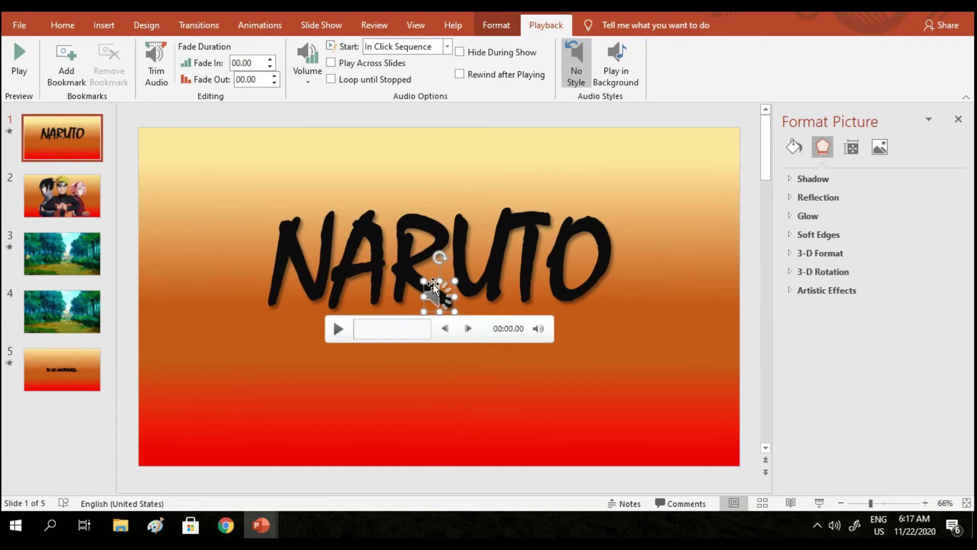
- Drag the speaker icon just outside the title slide's lower-right corner
right_click(434, 285)
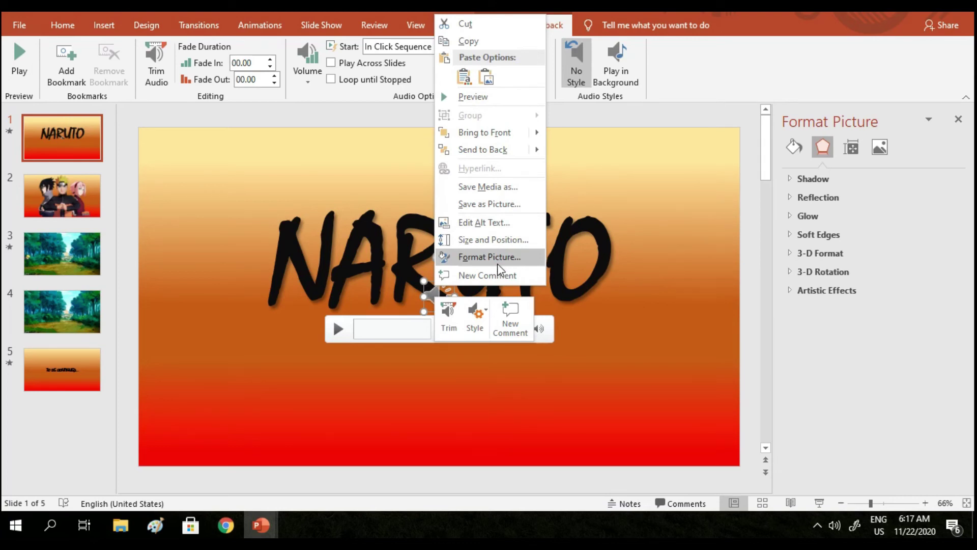
click(440, 283)
right_click(438, 292)
click(478, 321)
click(513, 371)
click(406, 313)
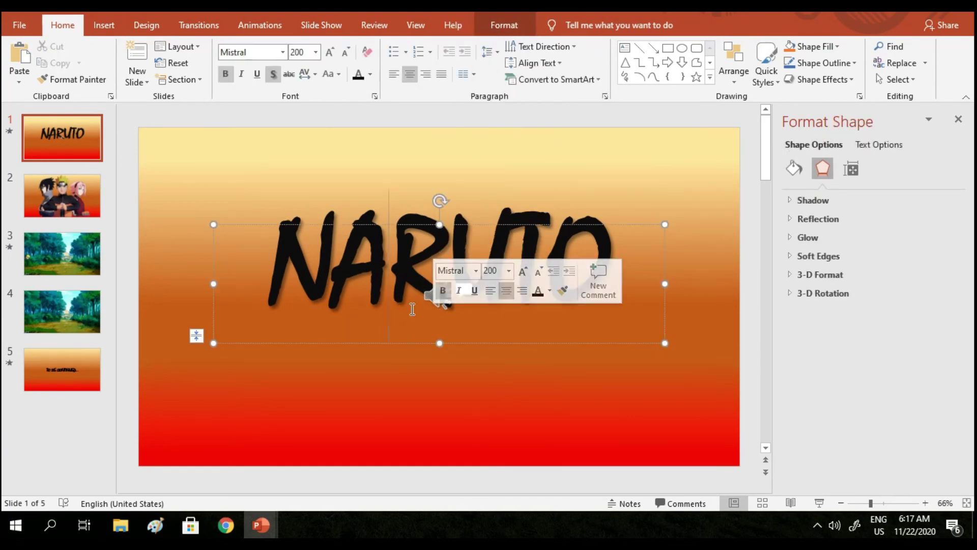
click(438, 293)
drag(438, 293, 635, 473)
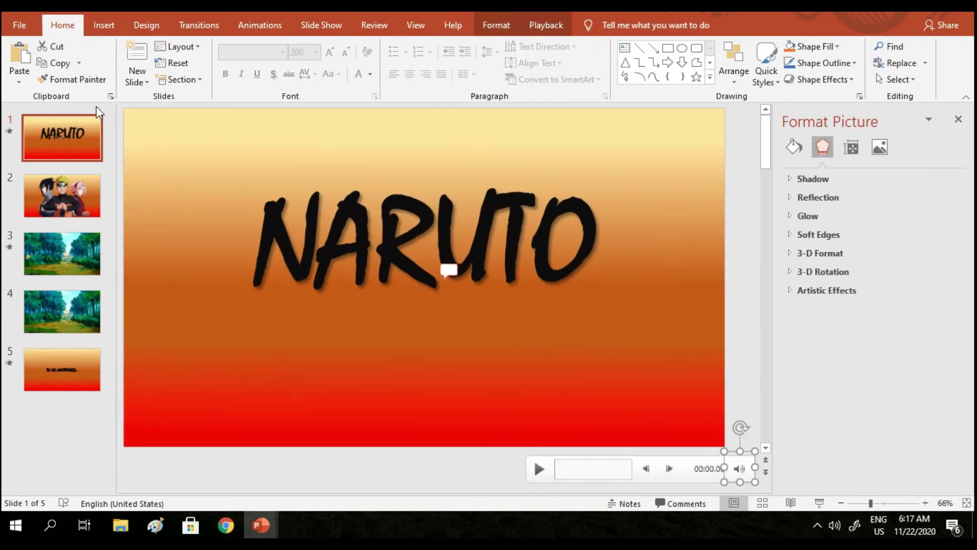
- Start another timing rehearsal and advance from the NARUTO title to the TO BE CONTINUED... slide
click(322, 27)
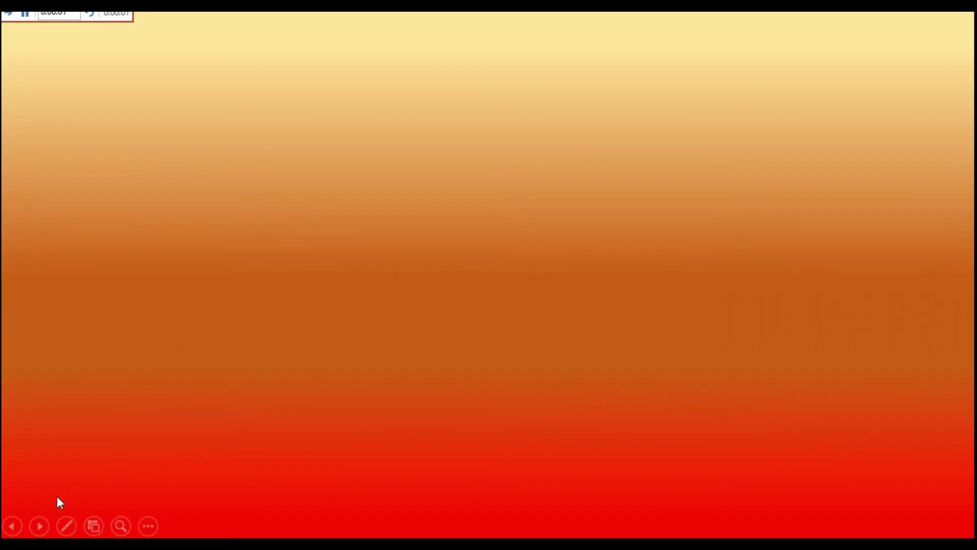
click(41, 528)
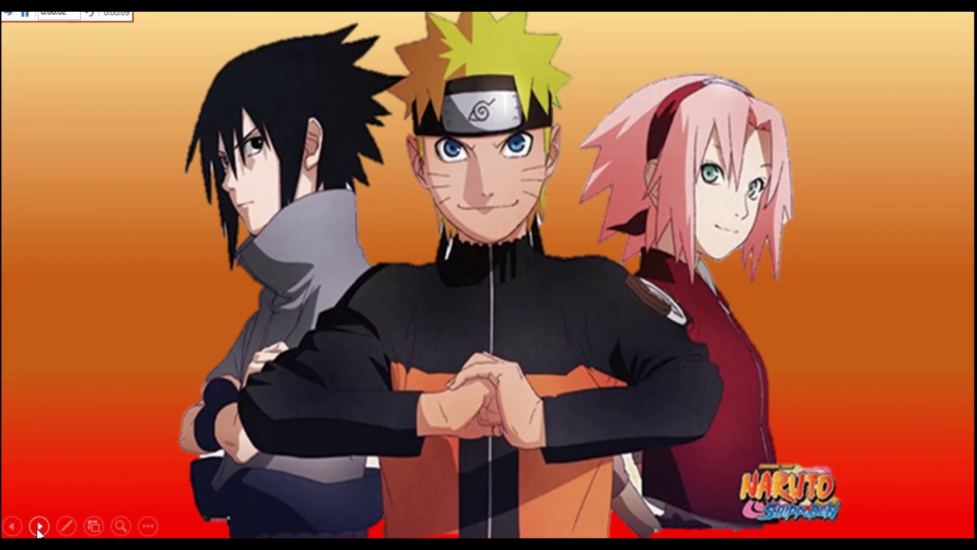
click(39, 527)
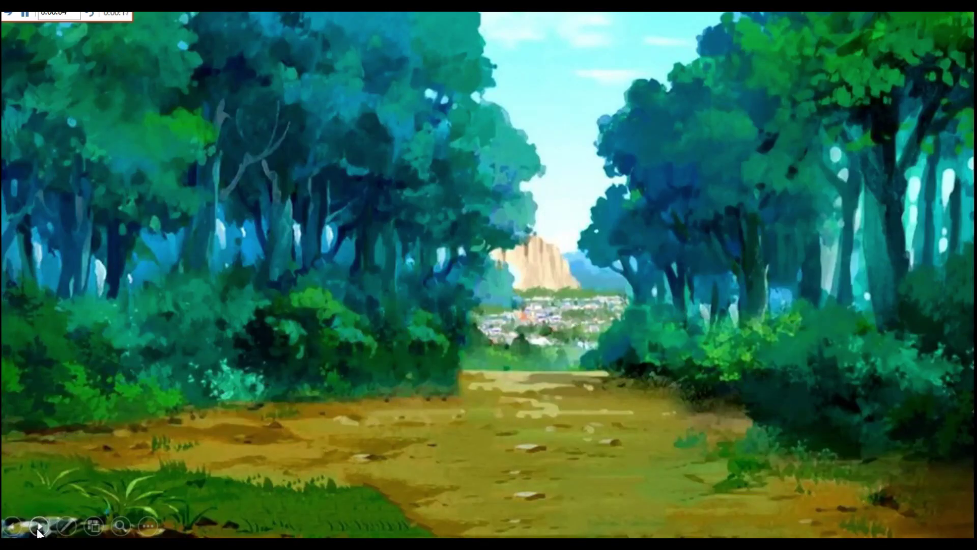
click(39, 527)
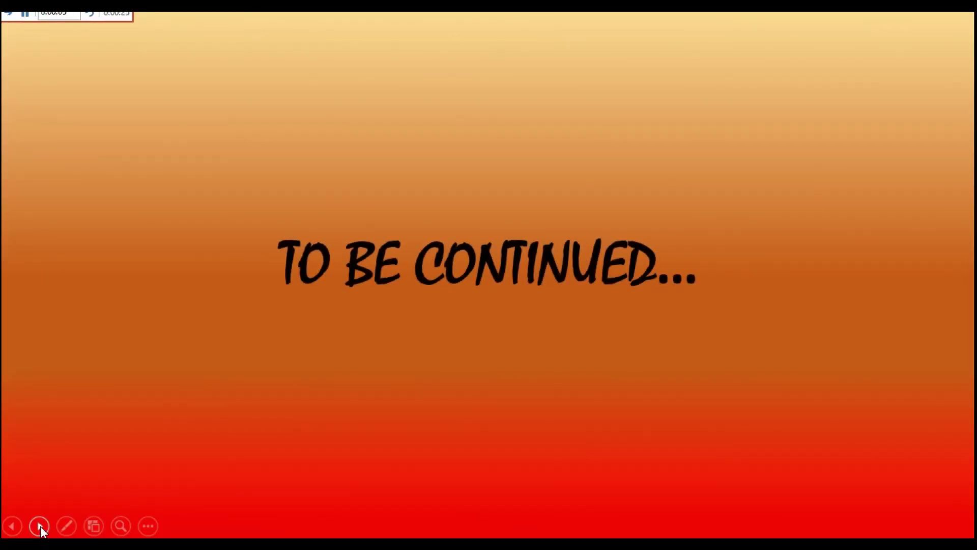
- End the rehearsal and set up a Full HD (1080p) video export with recorded timings
click(39, 527)
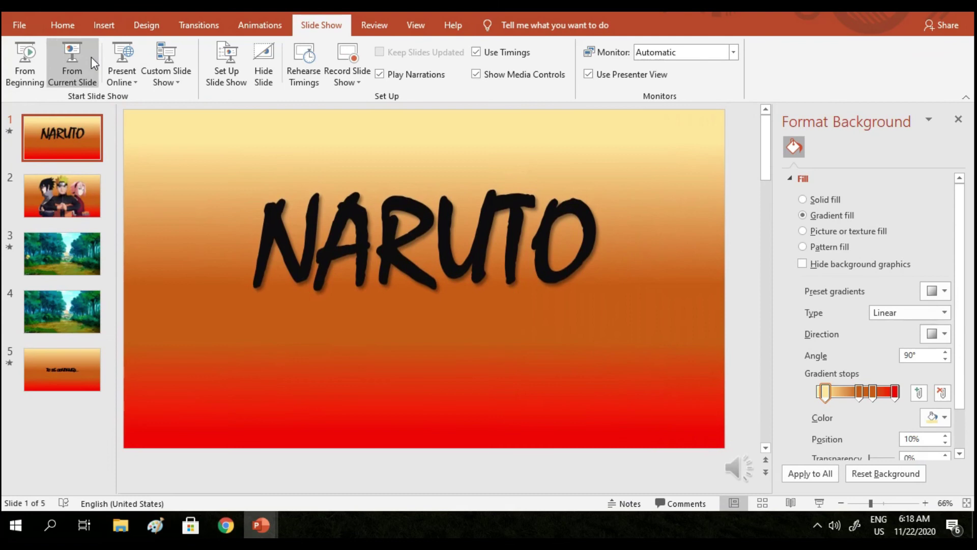
click(24, 31)
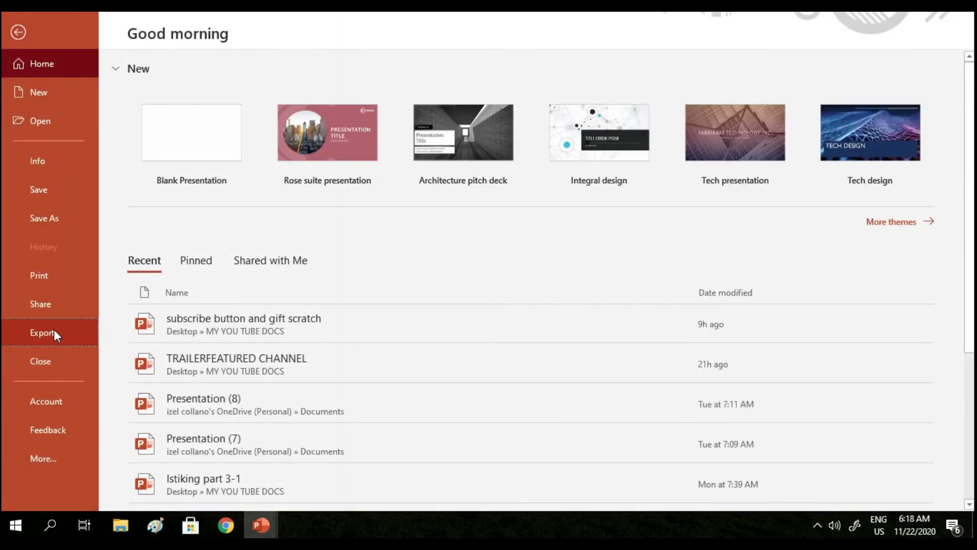
click(54, 329)
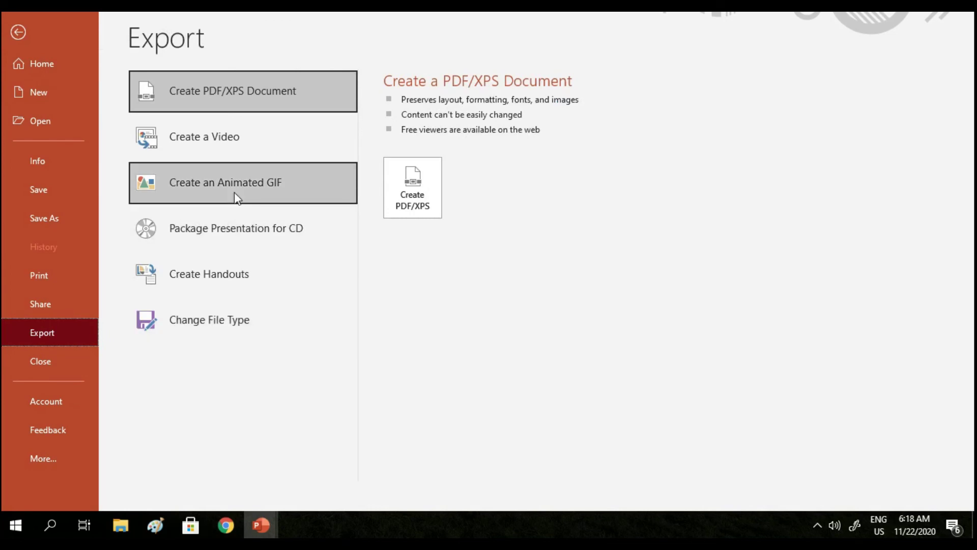
click(241, 143)
click(562, 183)
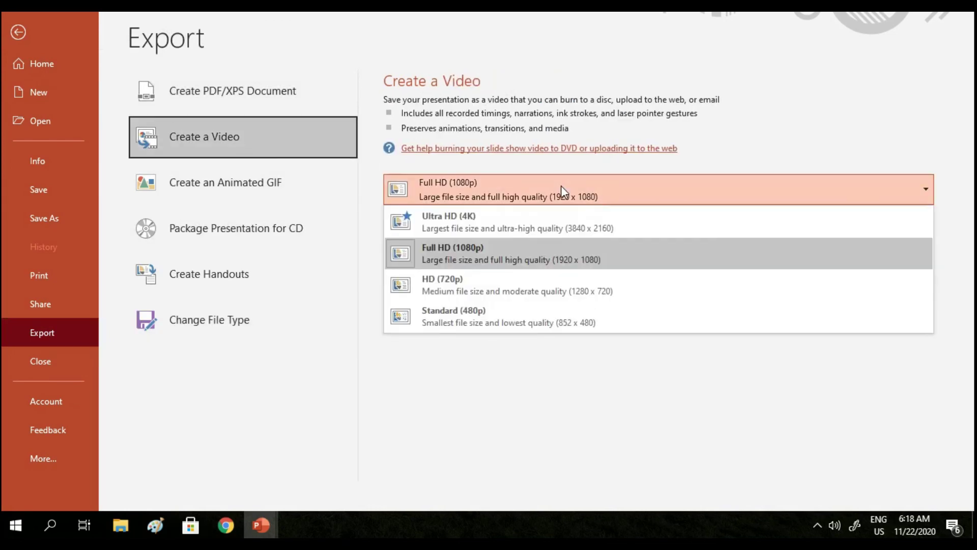
click(526, 255)
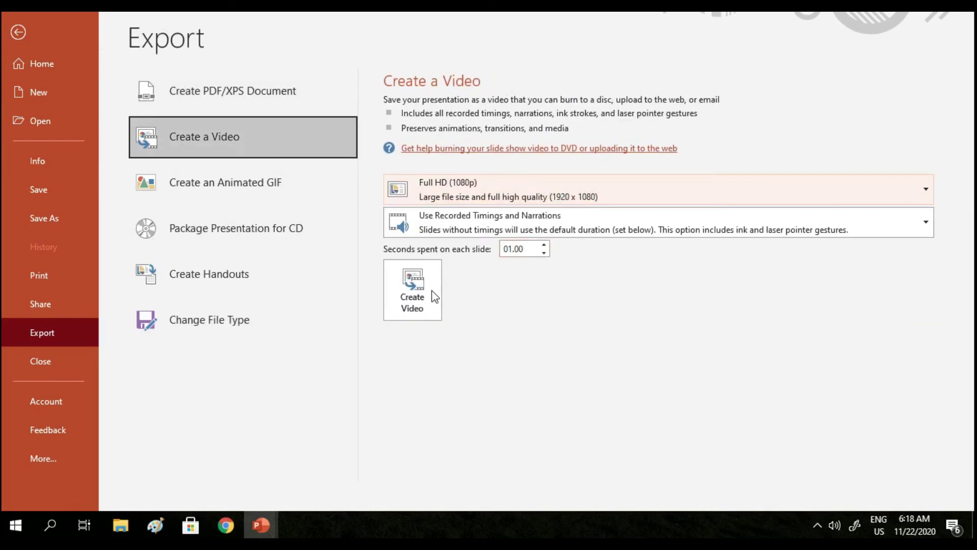
- Save the video as ANIMATIONTUTORIAL_NARUTO on the Desktop
click(432, 292)
key(Home)
text(ANIMATIONTUTORIAL_)
click(58, 113)
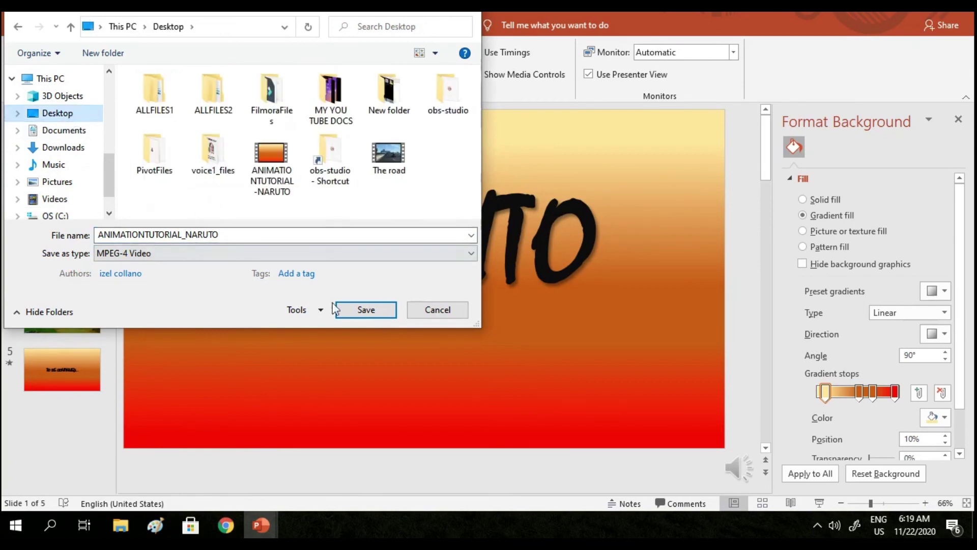
click(335, 307)
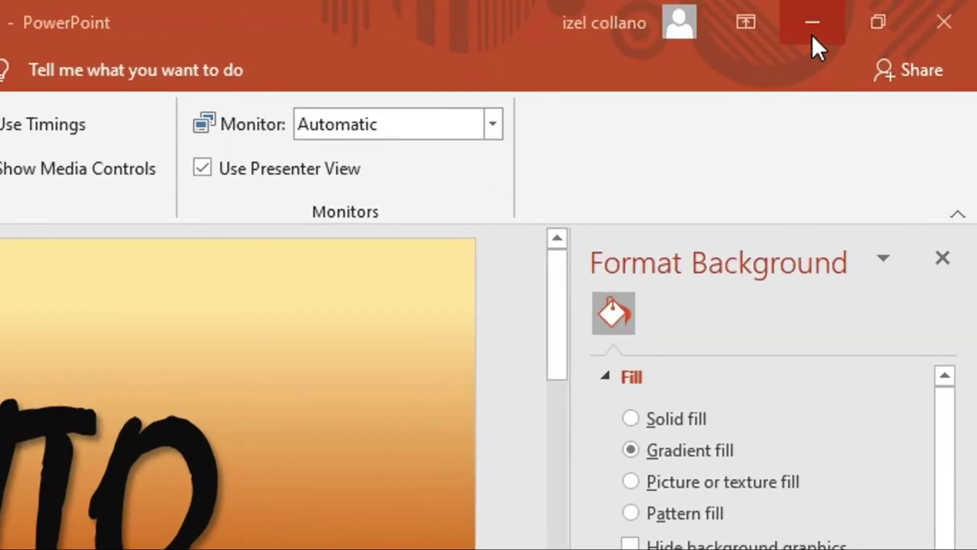
- Minimize PowerPoint and open the ANIMATIONTUTORIAL_NARUTO video from the desktop in Movies & TV
click(890, 12)
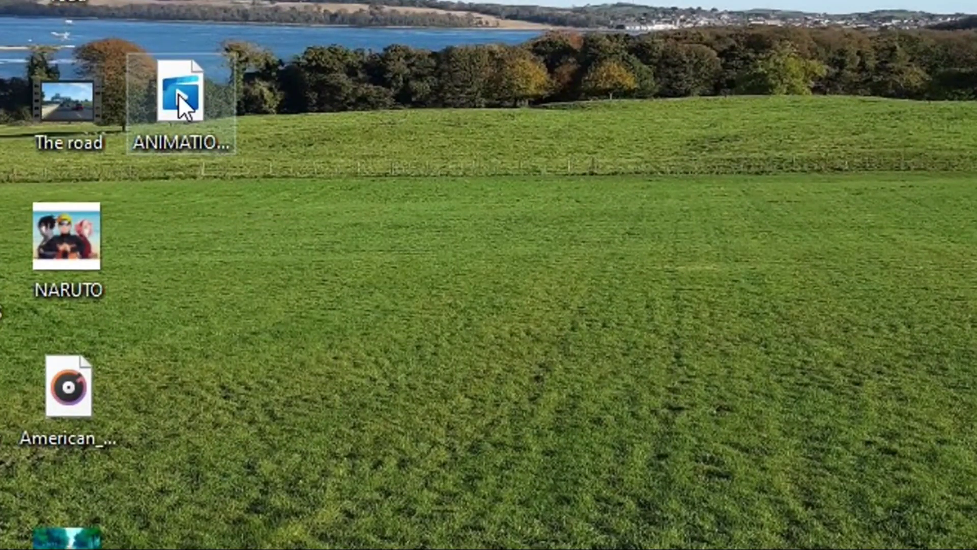
double_click(179, 94)
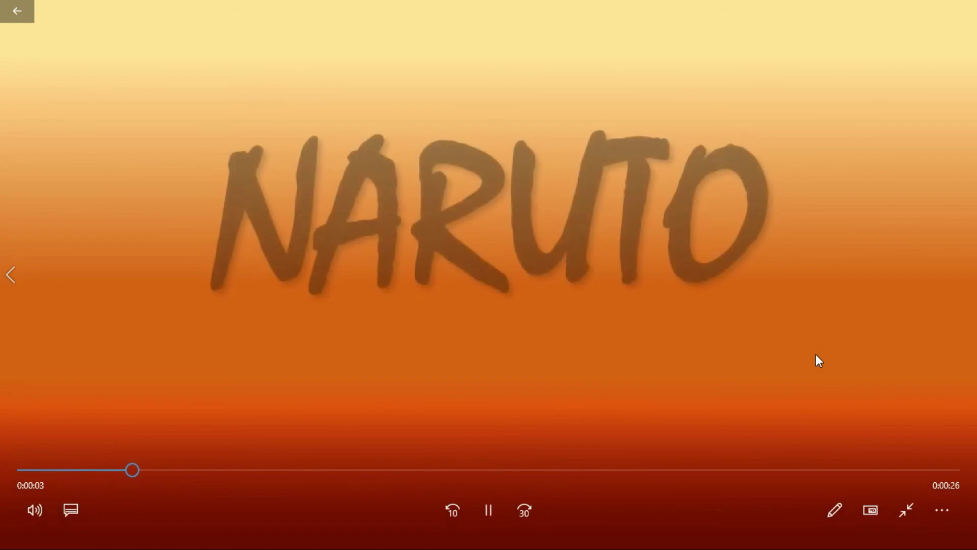